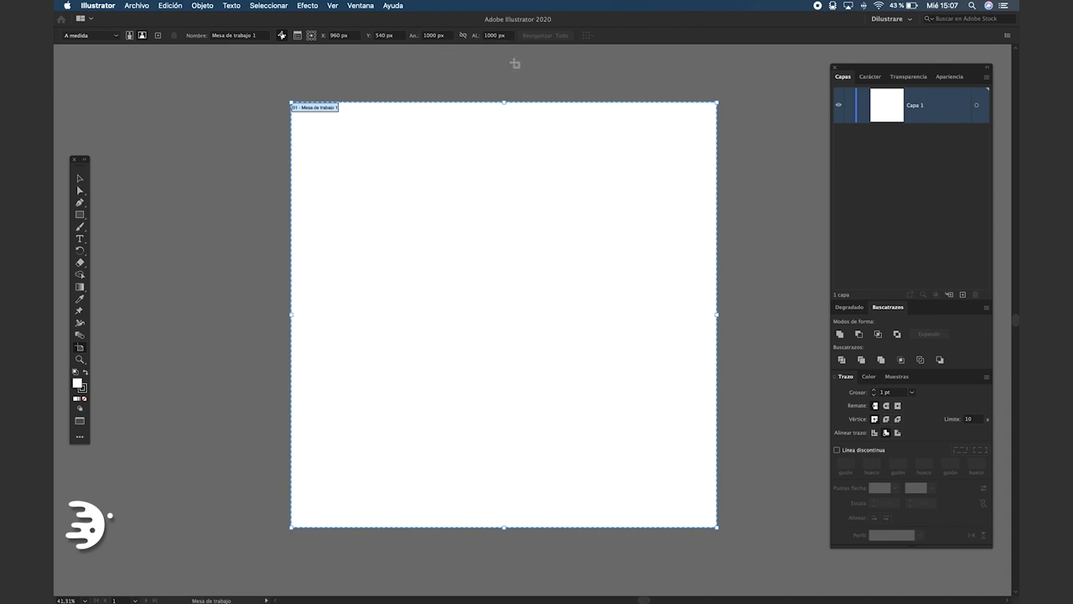
Exit artboard editing, leaving the blank 1000 × 1000 px artboard in place
key(v)
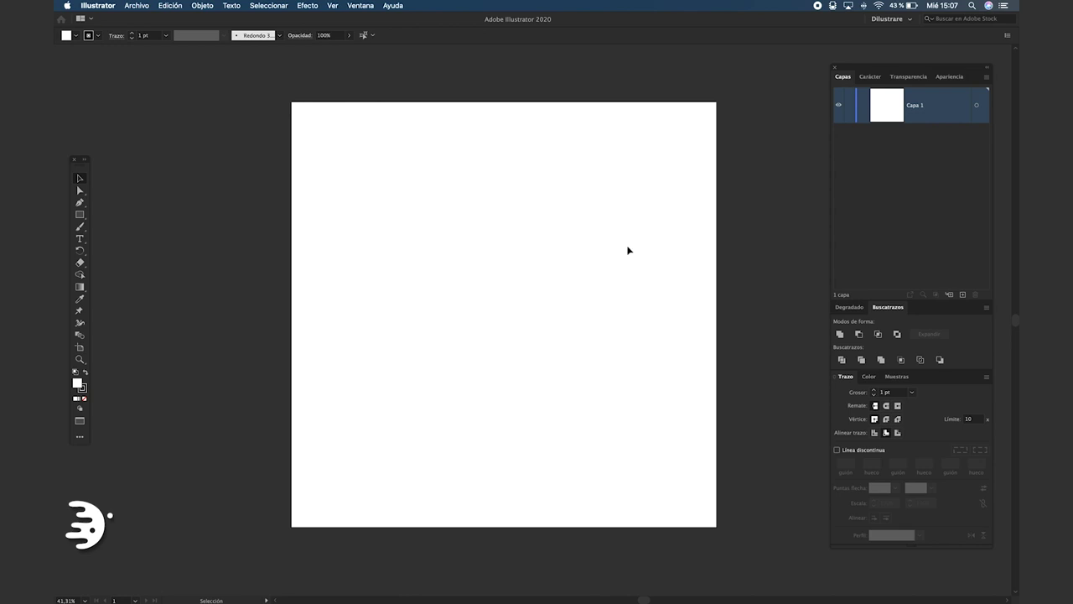
In Finder, preview DSC_0963.jpg with Quick Look, then close the preview
key(super+Tab)
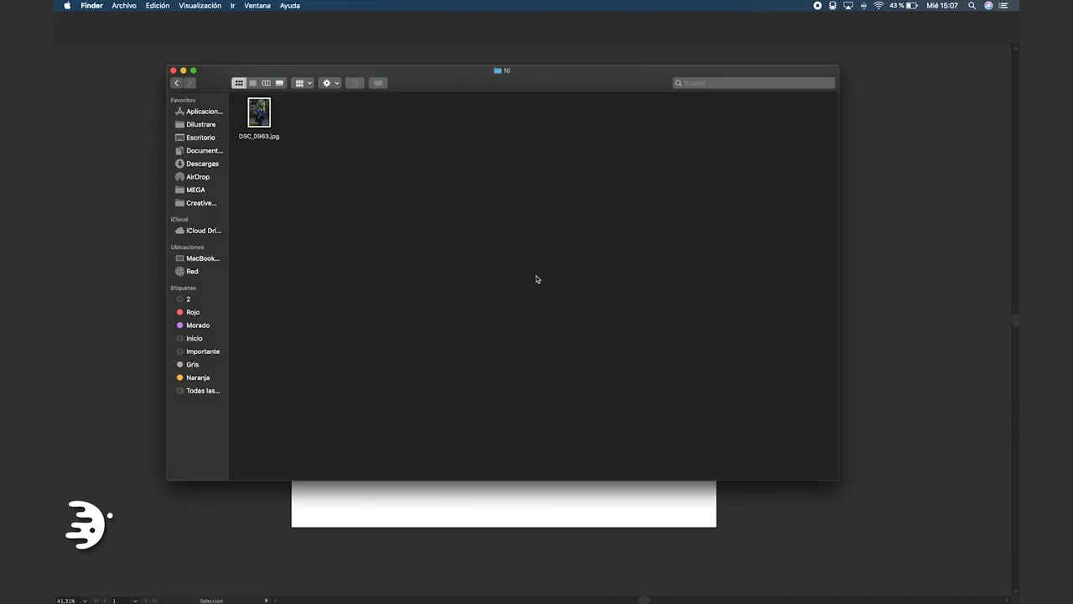
click(273, 139)
key(space)
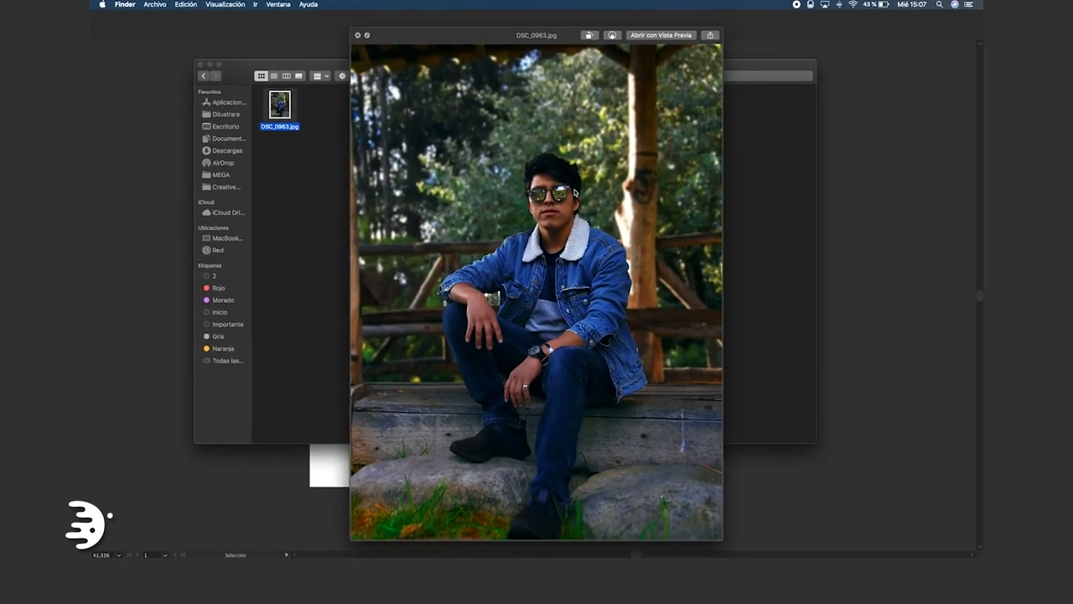
scroll(594, 204, down, 5)
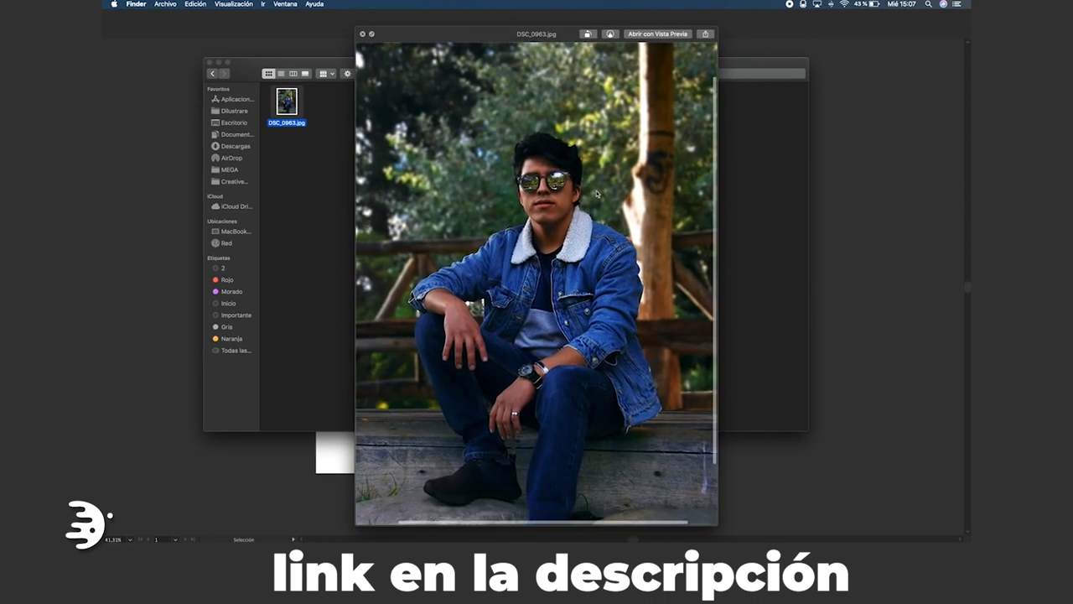
scroll(593, 189, down, 5)
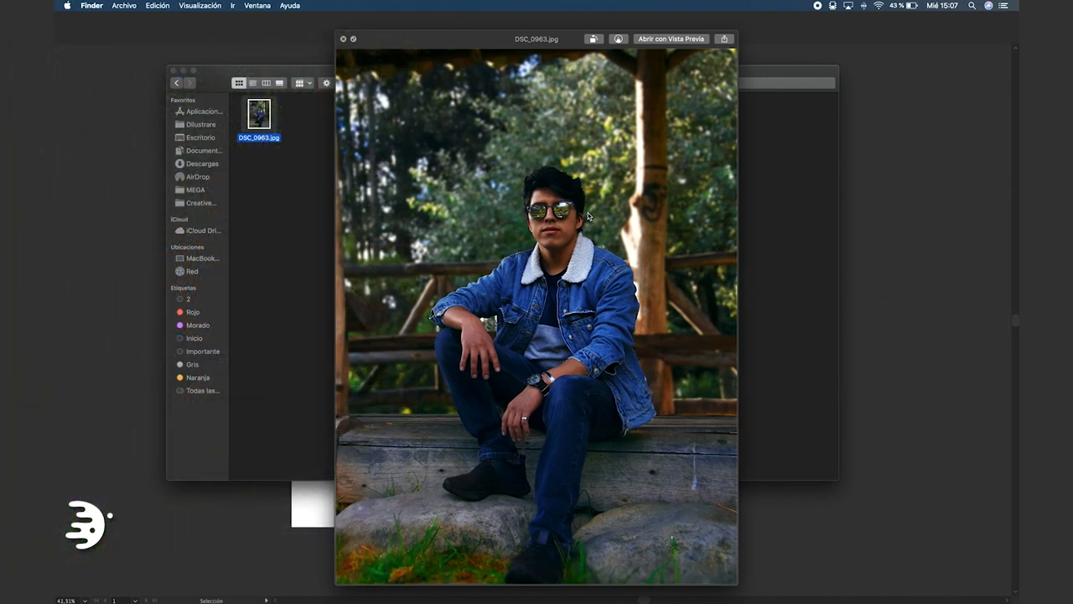
key(space)
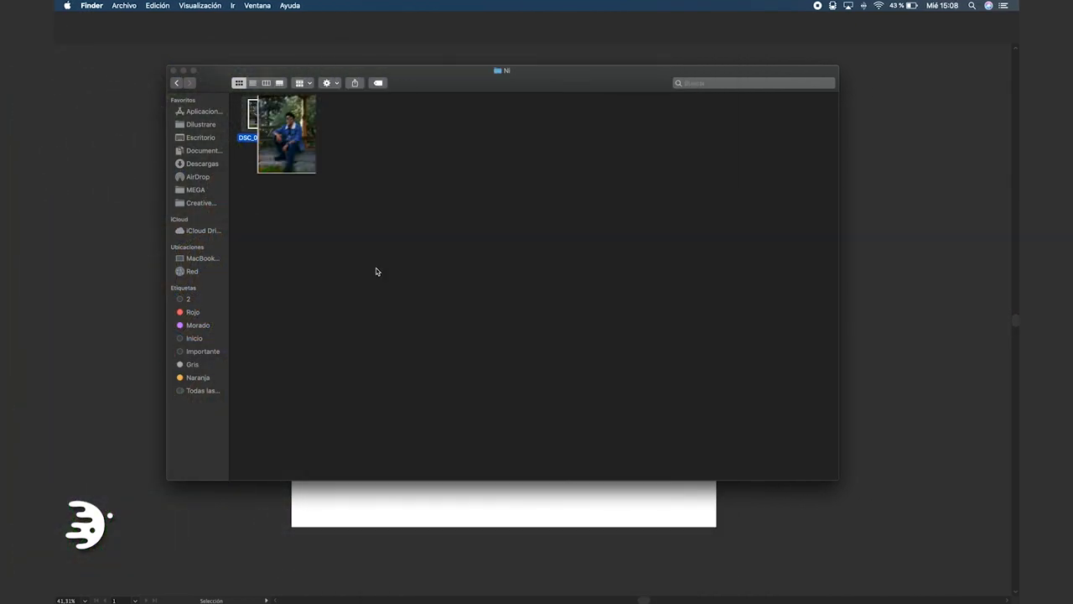
Place DSC_0963.jpg on the artboard, scaled proportionally to the artboard's full height
mouse_move(259, 116)
mouse_down()
mouse_move(509, 291)
mouse_move(506, 317)
mouse_up()
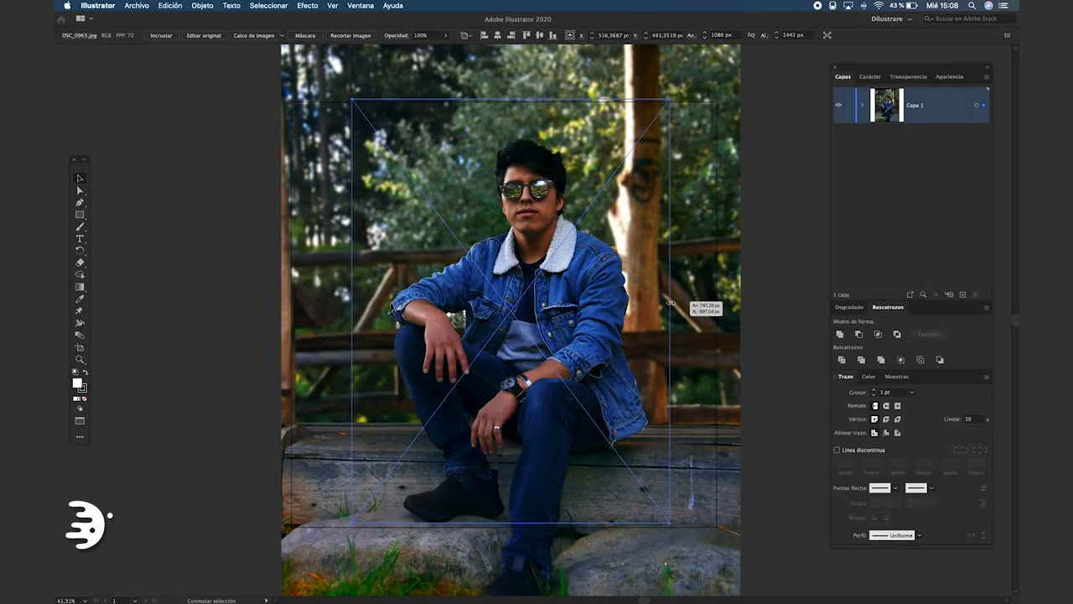
drag(740, 310, 665, 311)
drag(659, 115, 661, 105)
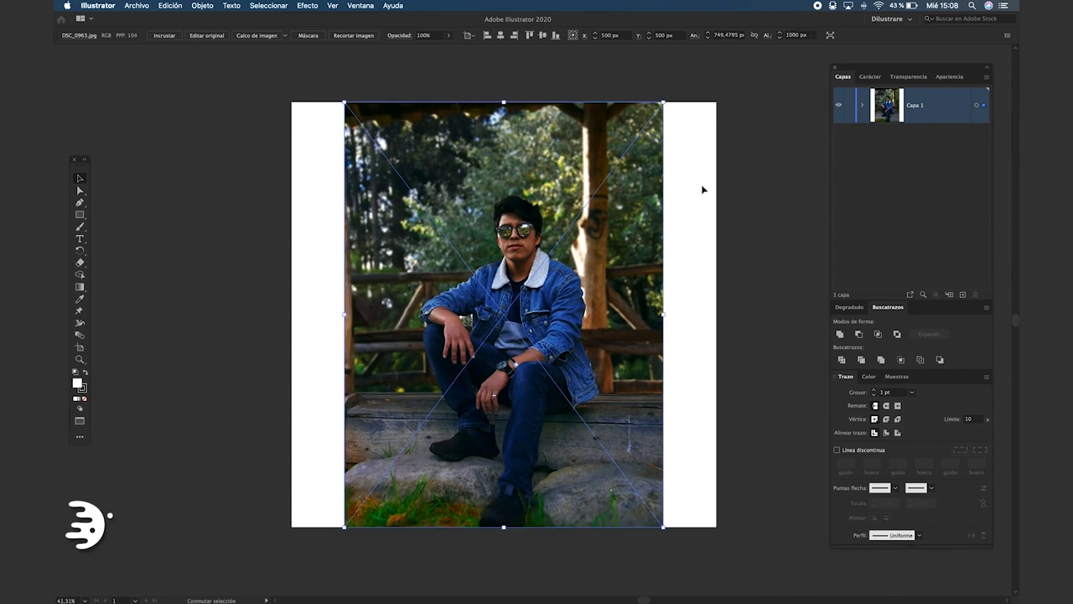
click(701, 187)
Turn on Snap to Point, fade the photo to 72% opacity, and add a new layer above
click(361, 6)
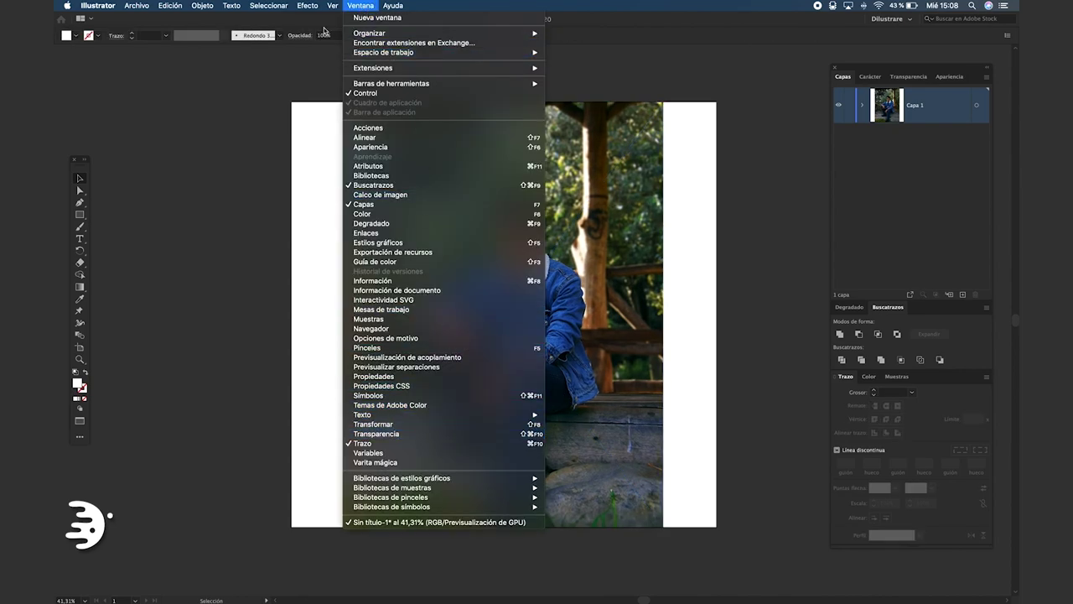
mouse_move(333, 6)
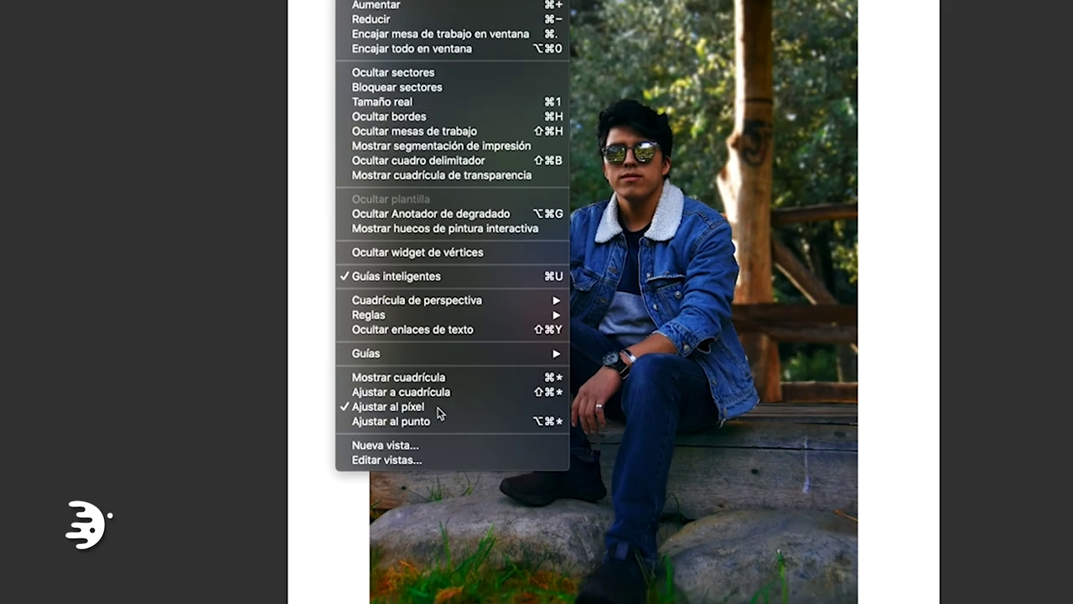
click(533, 449)
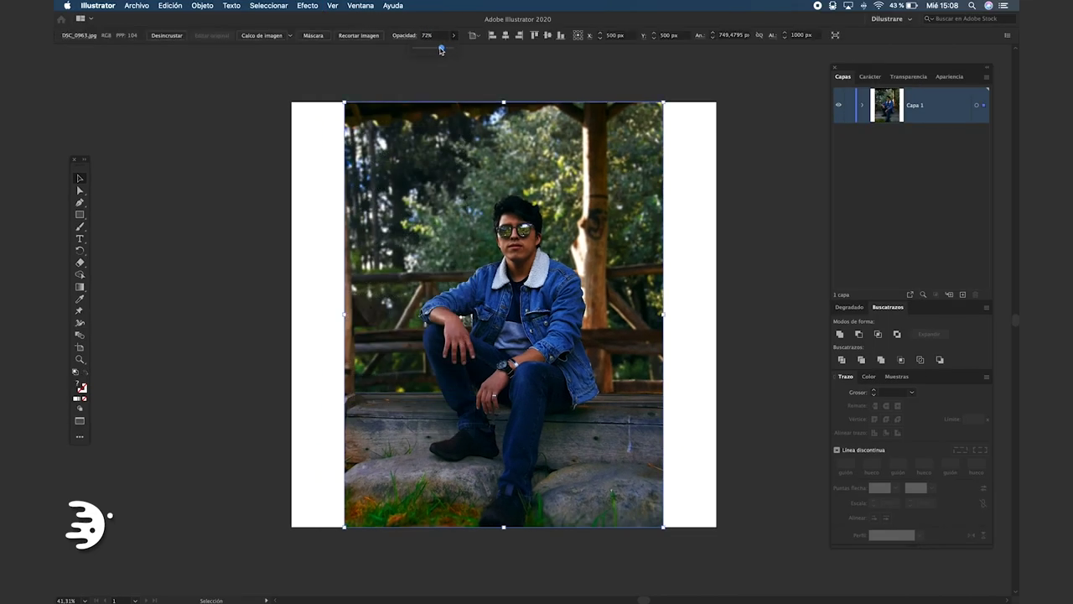
drag(436, 51, 437, 52)
click(449, 92)
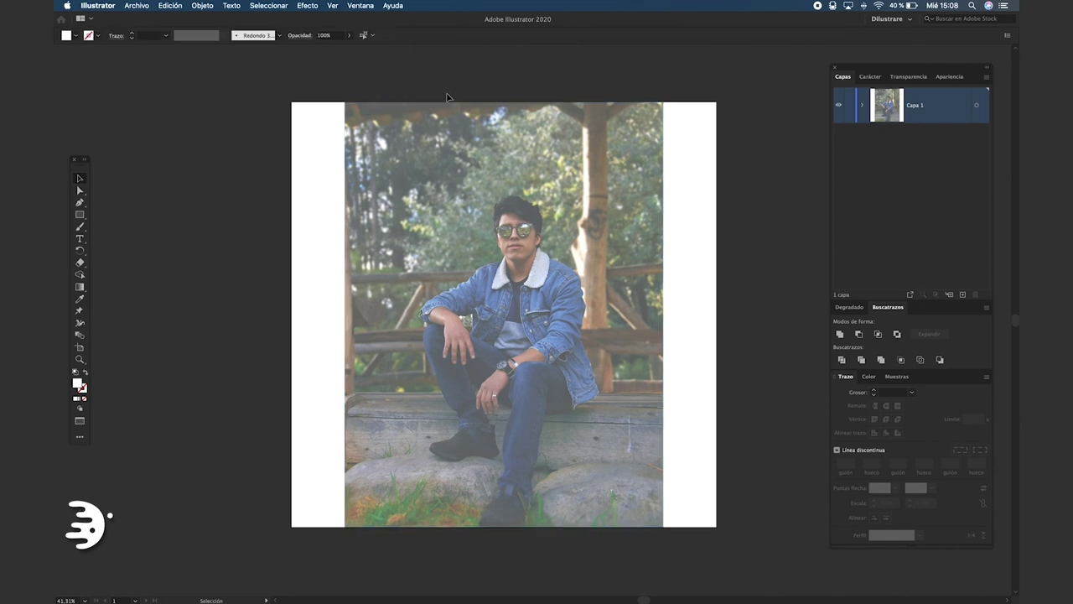
click(961, 293)
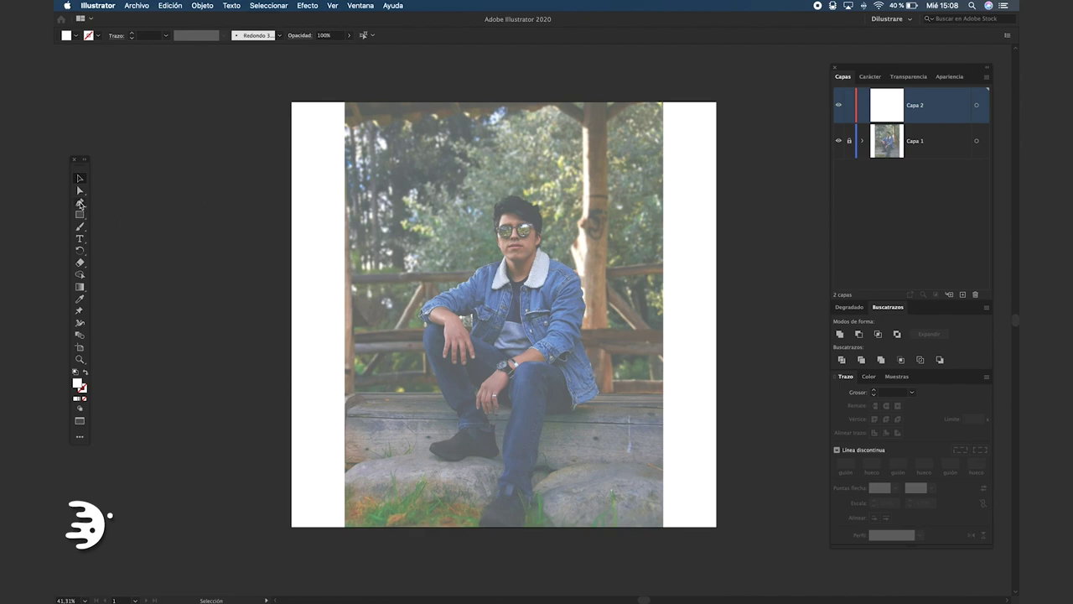
Set up the Pen tool with a black stroke and no fill
key(p)
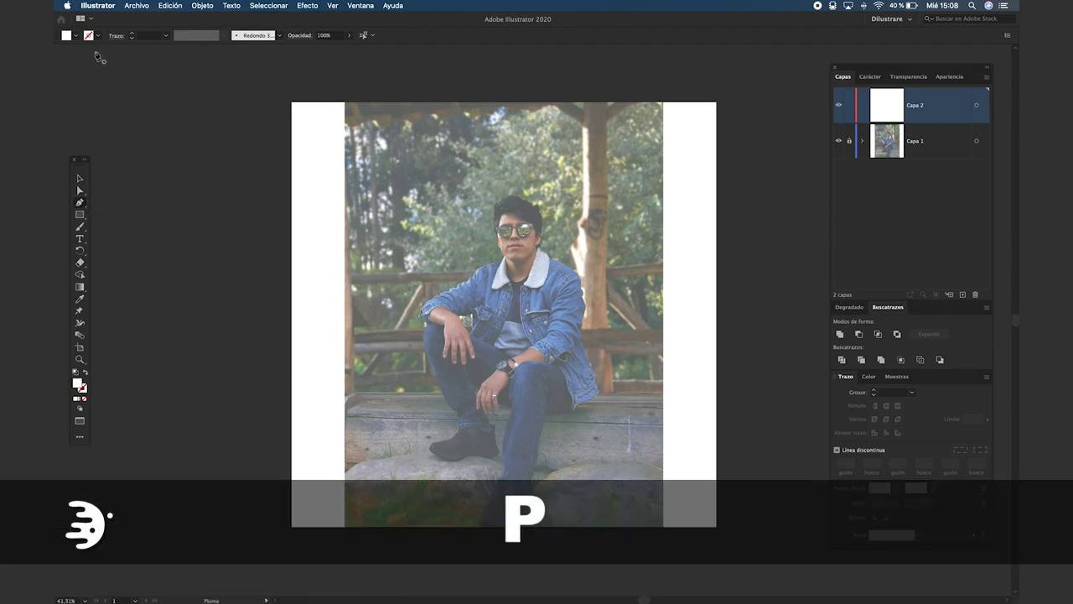
click(97, 35)
click(81, 52)
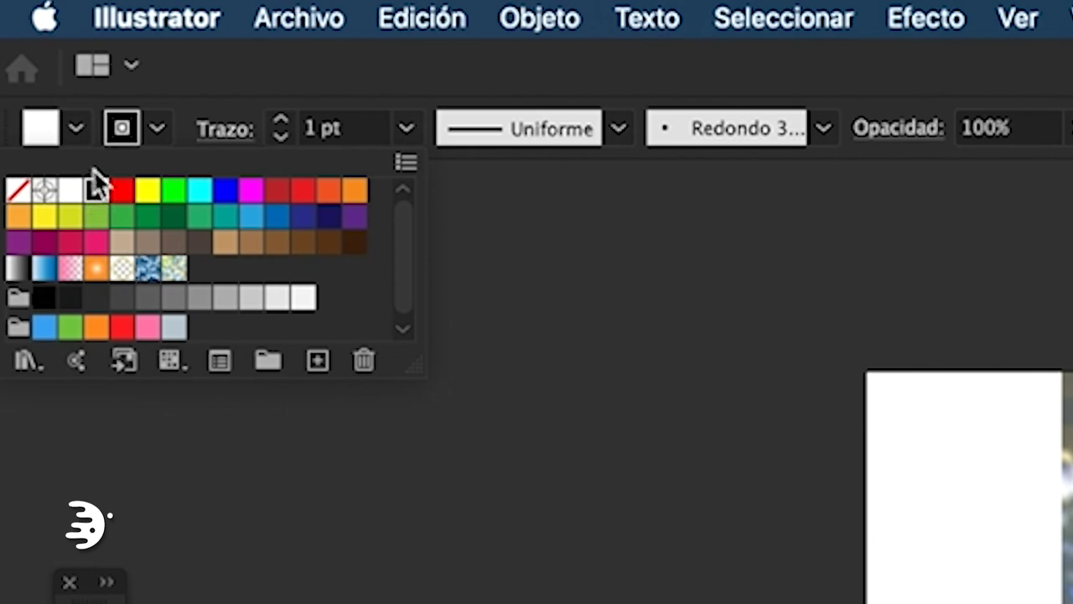
click(75, 131)
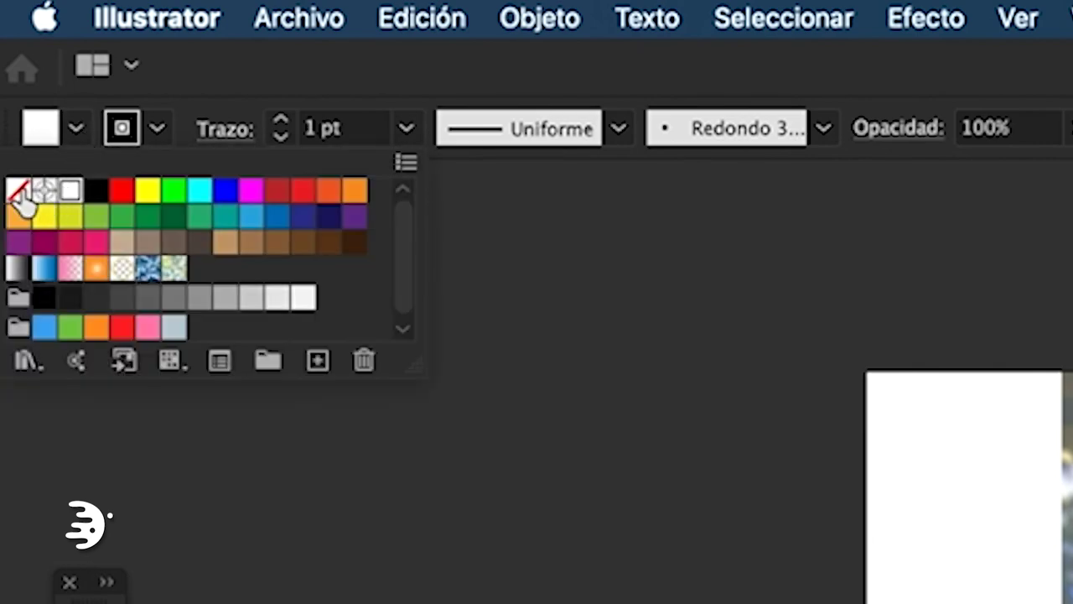
click(19, 189)
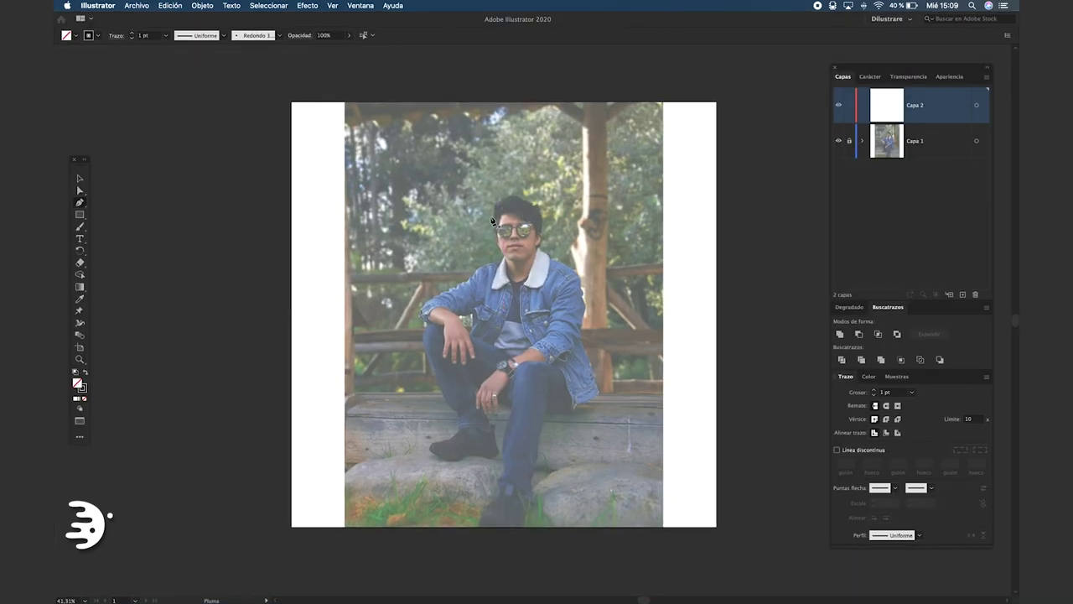
With panels hidden and the view zoomed in, trace the jacket cuff outline in pen lines
key(Tab)
scroll(570, 311, up, 5)
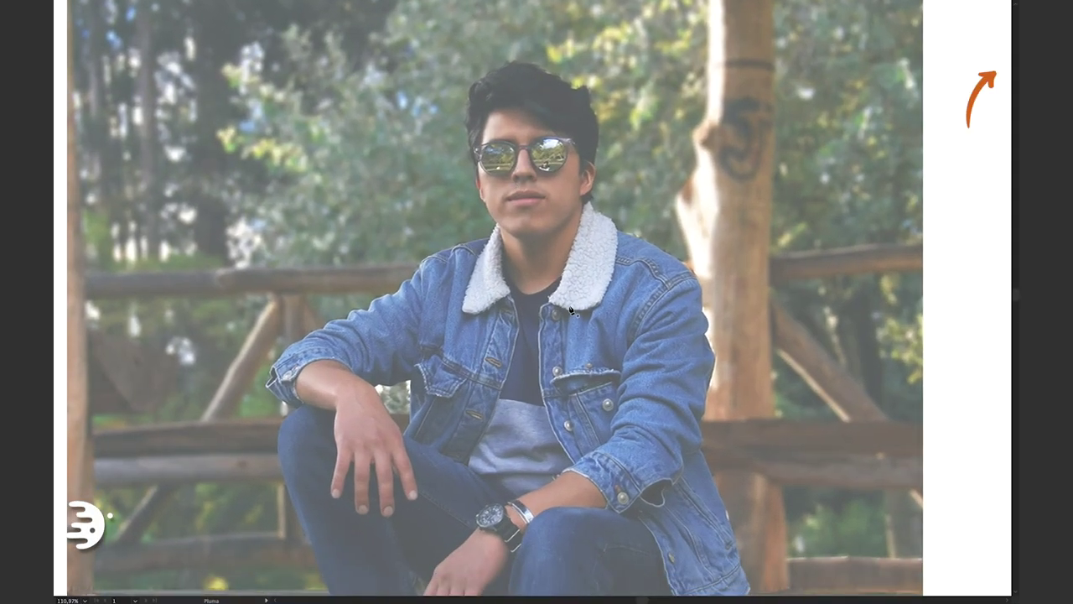
scroll(571, 310, up, 3)
scroll(562, 331, up, 3)
scroll(553, 352, up, 3)
scroll(536, 393, up, 3)
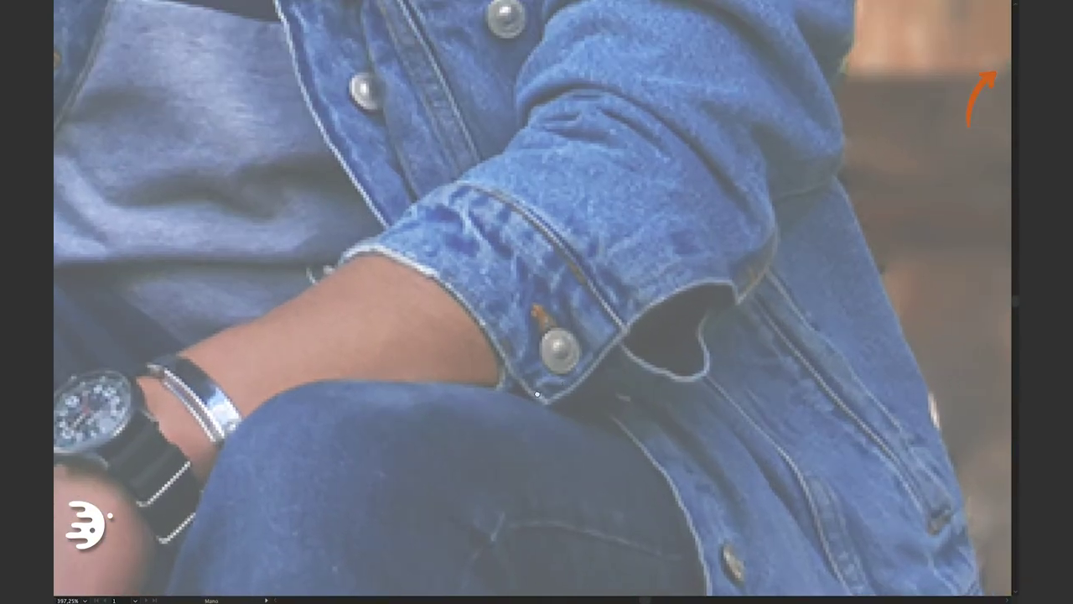
scroll(536, 394, up, 2)
scroll(582, 343, up, 2)
scroll(618, 327, up, 2)
key(p)
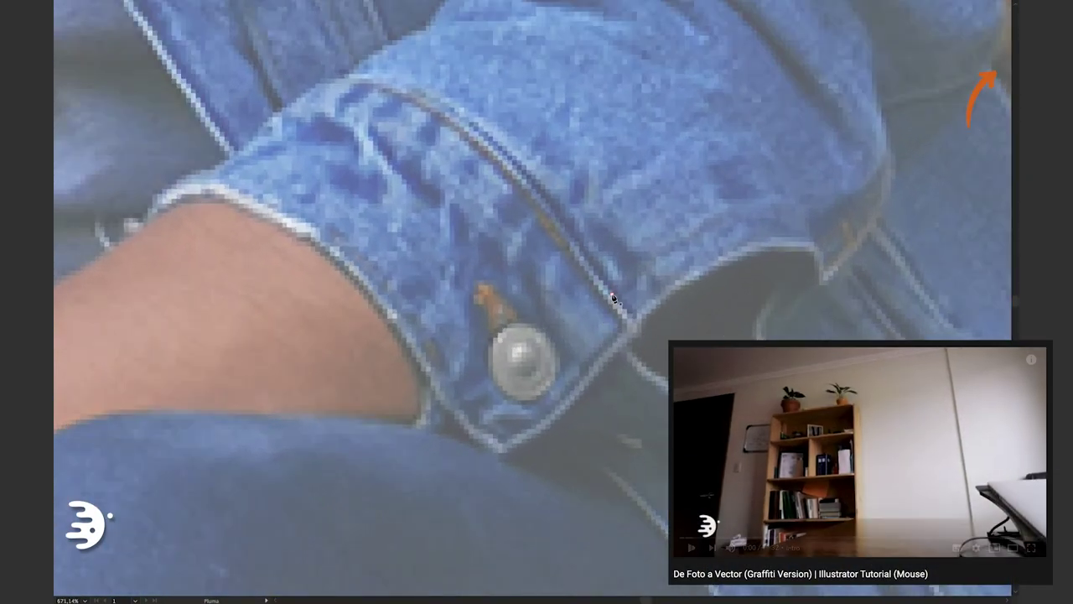
click(643, 328)
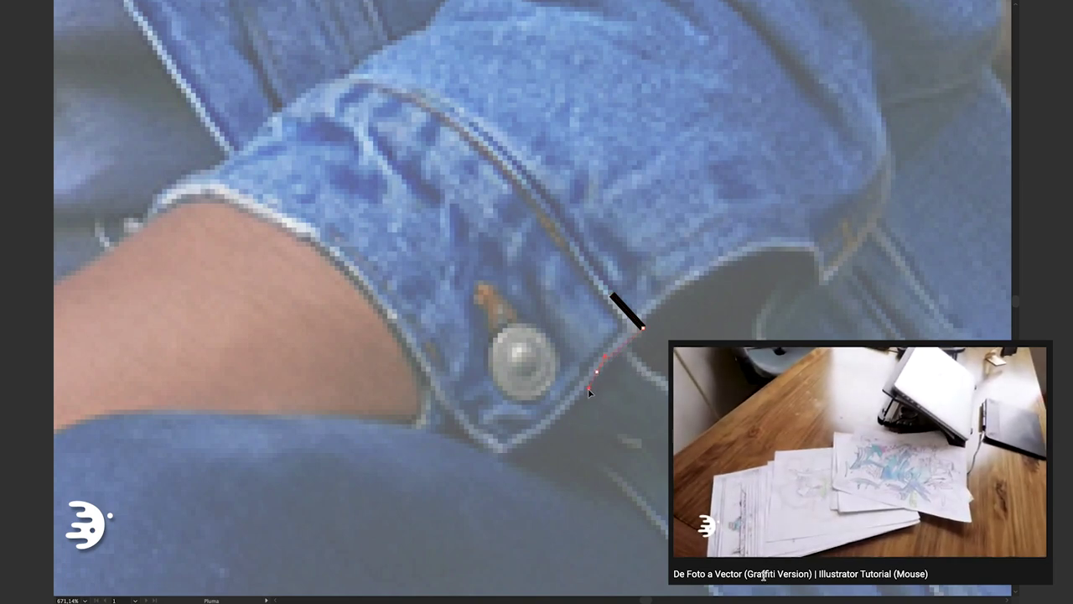
click(511, 444)
click(429, 300)
click(408, 307)
click(312, 265)
click(244, 297)
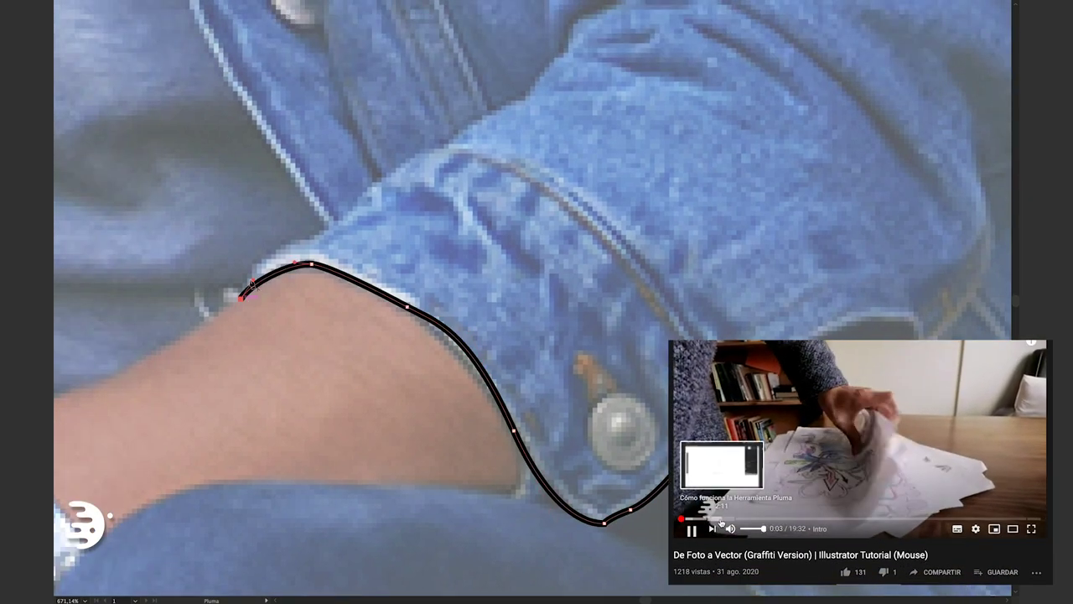
scroll(249, 288, up, 1)
click(323, 272)
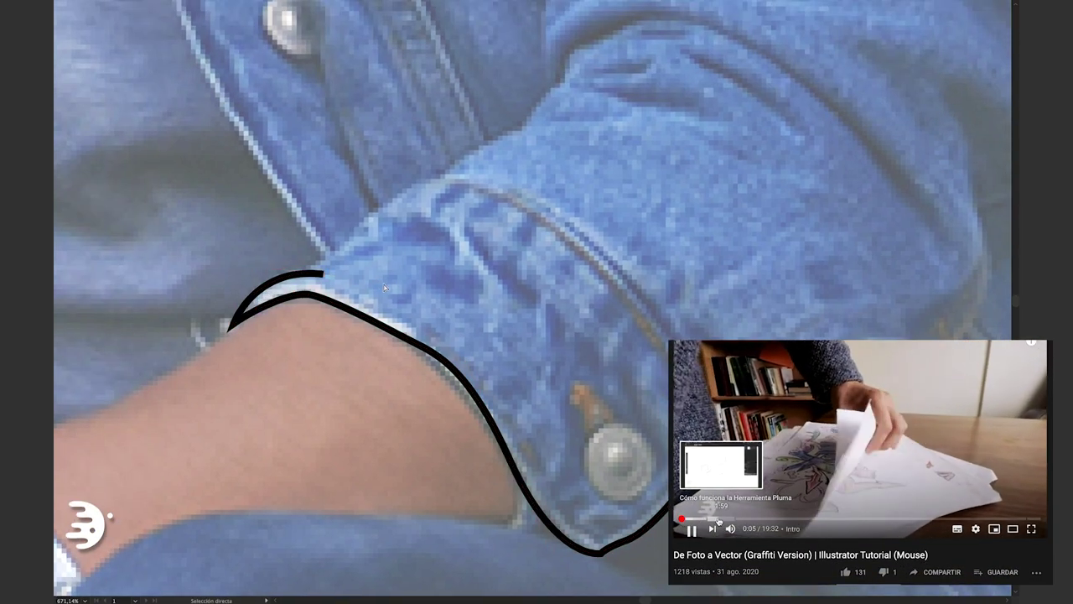
Trace the cuff fold, the sleeve crease and the cuff's inner edge
click(391, 222)
scroll(433, 303, up, 2)
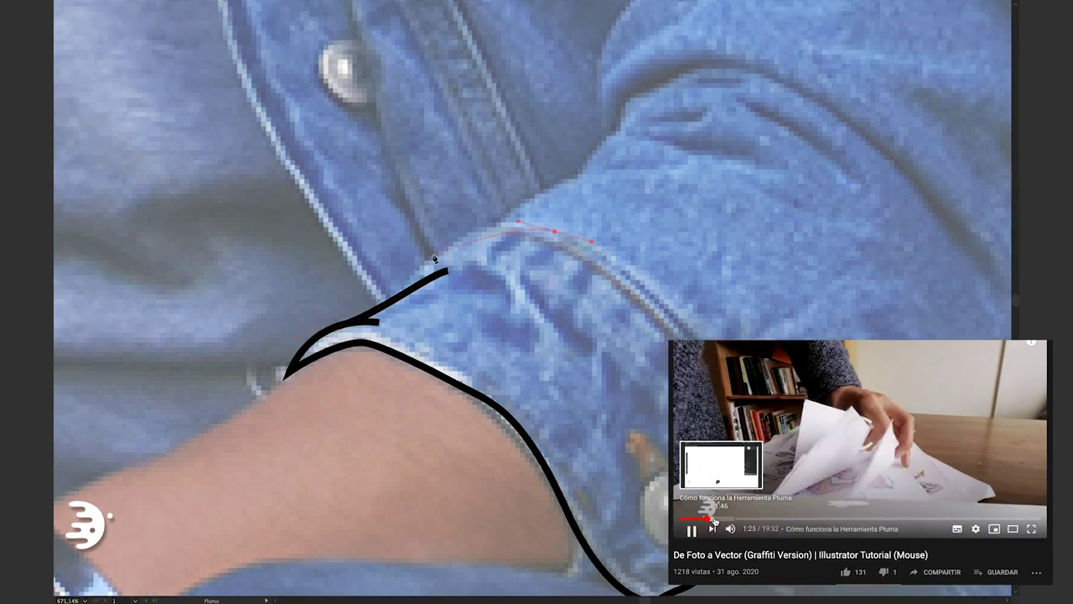
click(556, 237)
scroll(428, 278, down, 2)
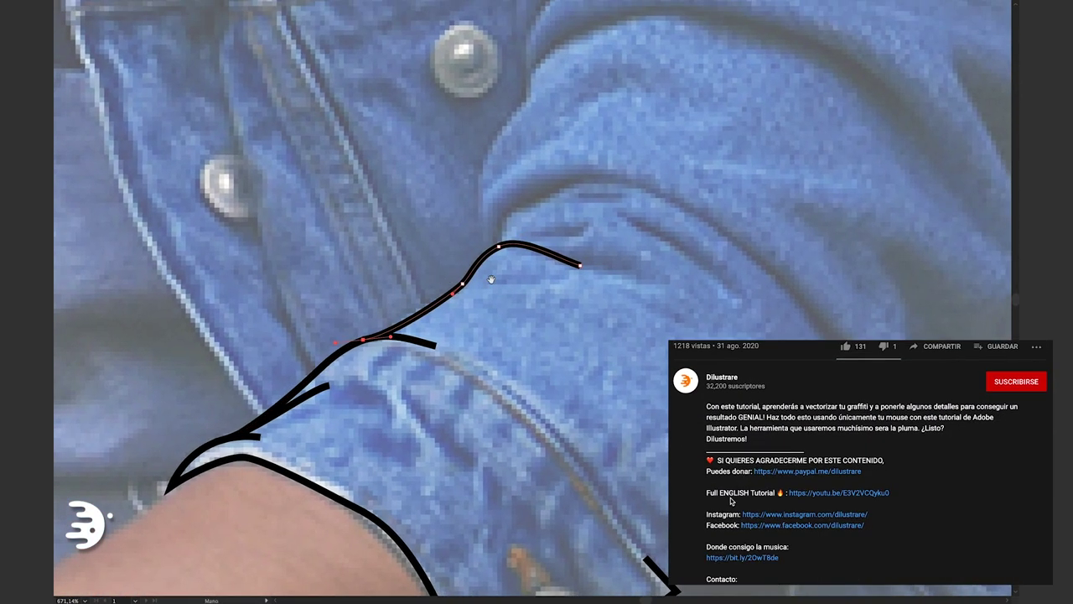
scroll(428, 277, up, 1)
scroll(487, 336, down, 3)
click(527, 405)
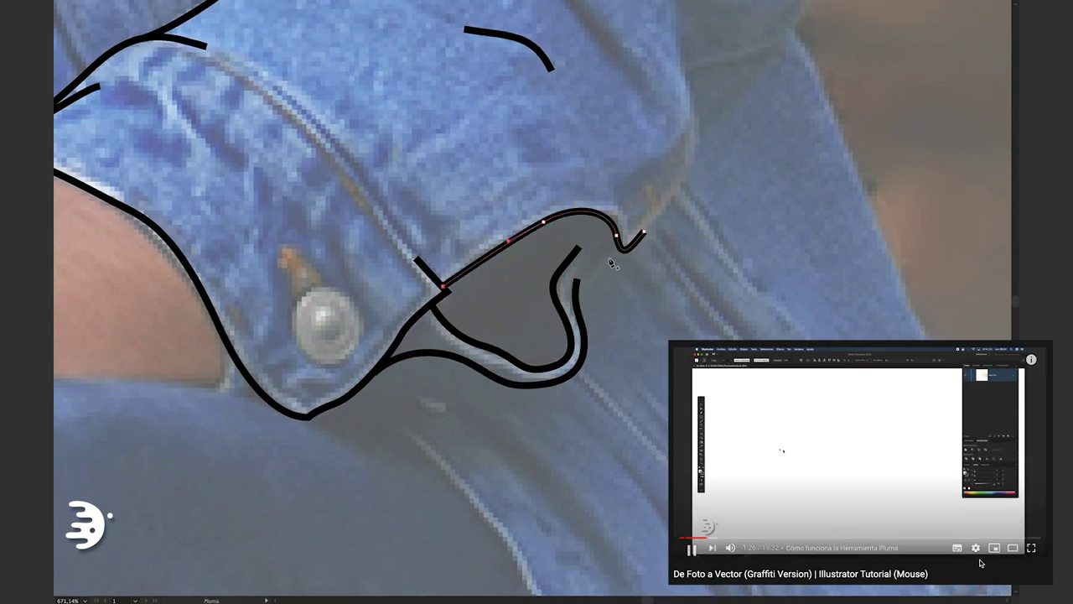
scroll(587, 209, up, 3)
click(537, 159)
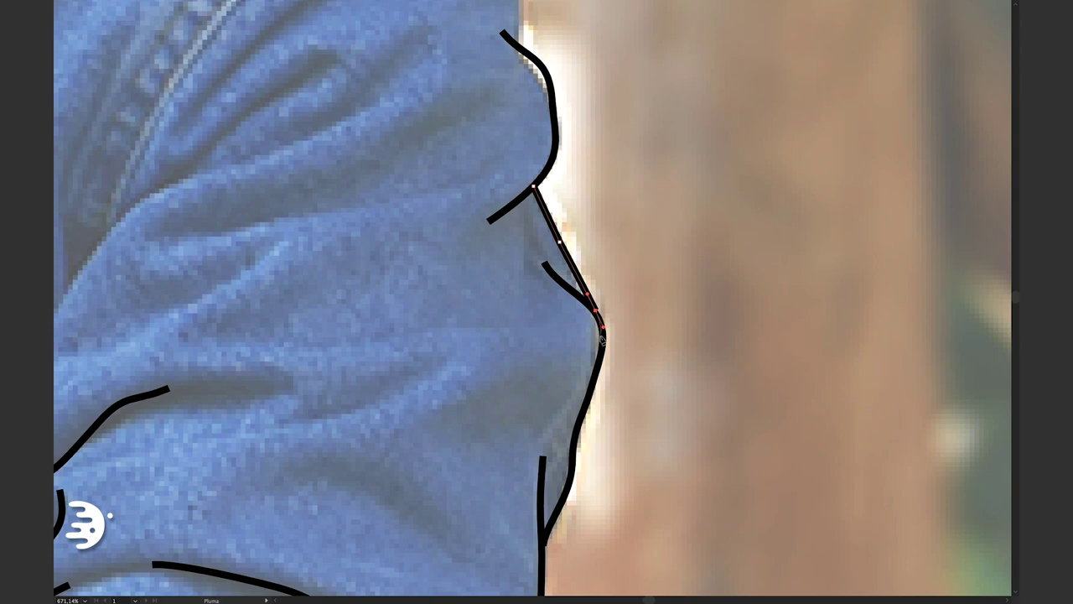
key(p)
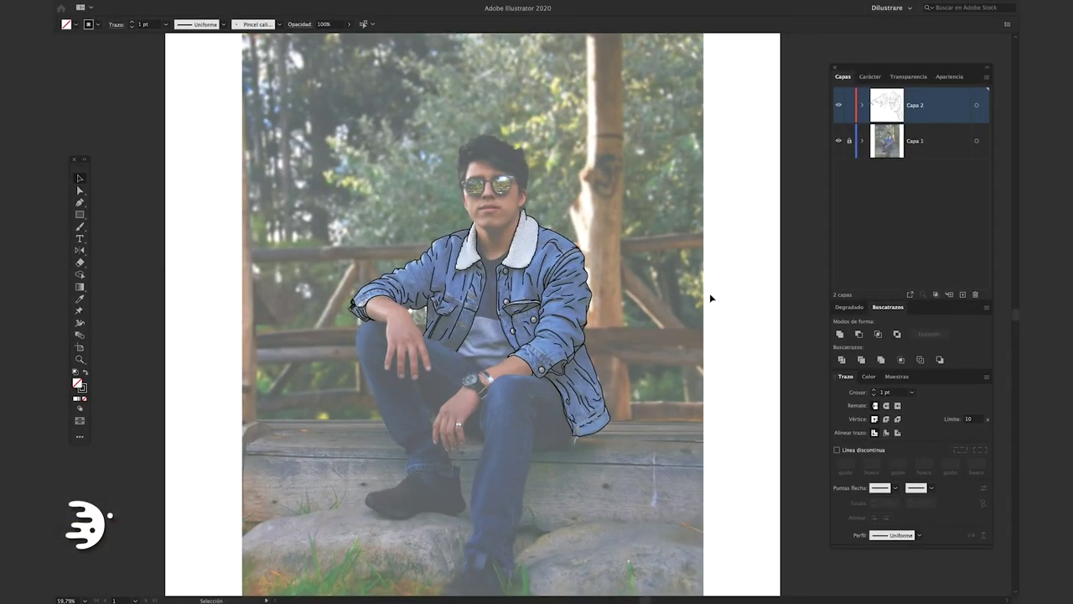
Hide the photo, select all the jacket lines, and apply the elliptical tapering width profile
click(840, 142)
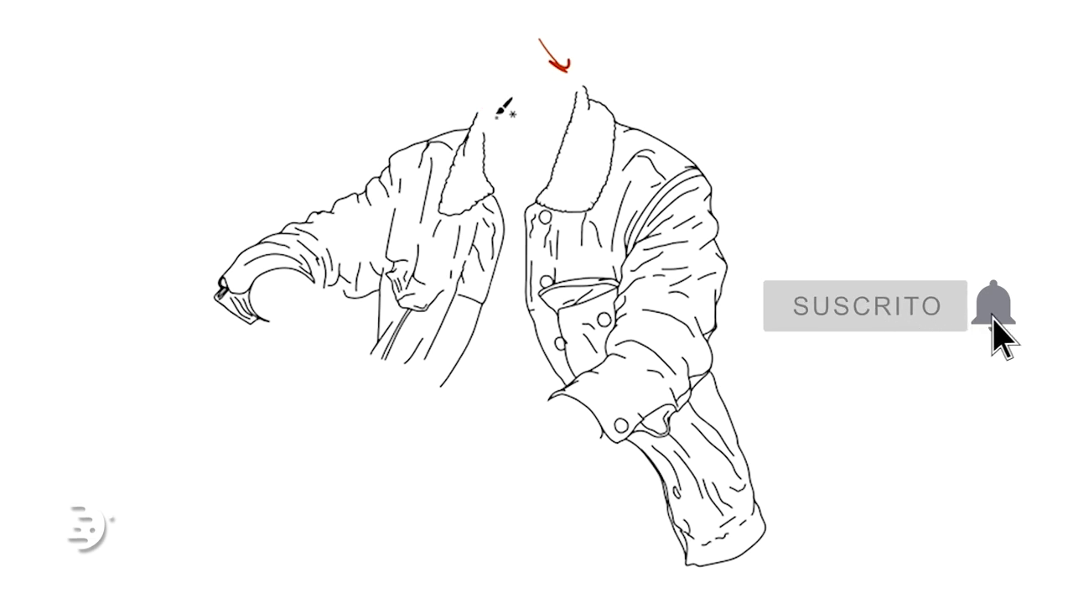
mouse_move(382, 462)
mouse_down()
mouse_move(411, 373)
mouse_move(415, 388)
mouse_up()
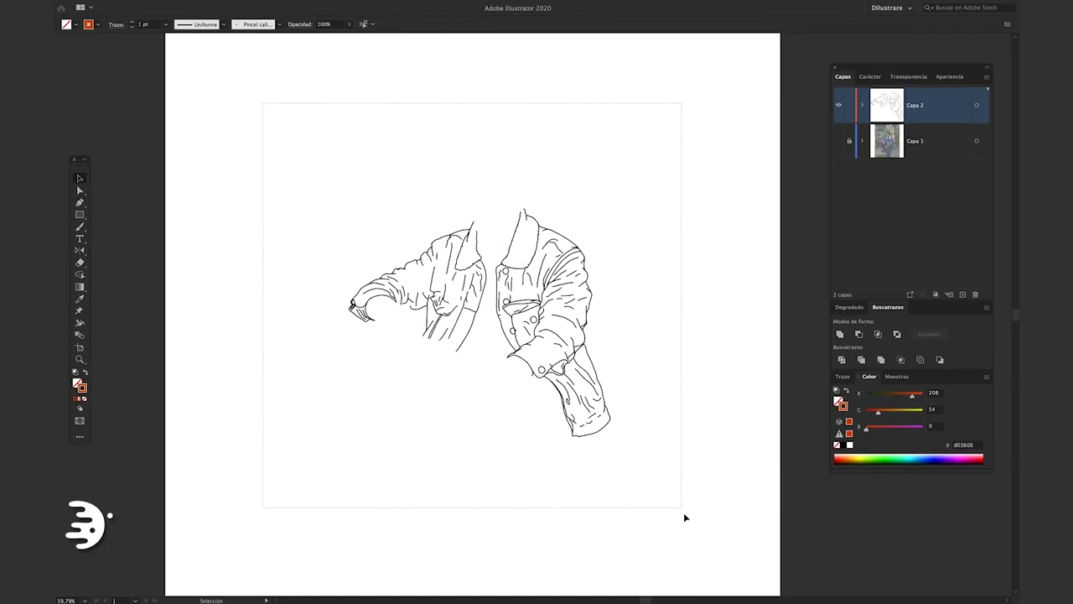
drag(263, 103, 683, 511)
click(279, 23)
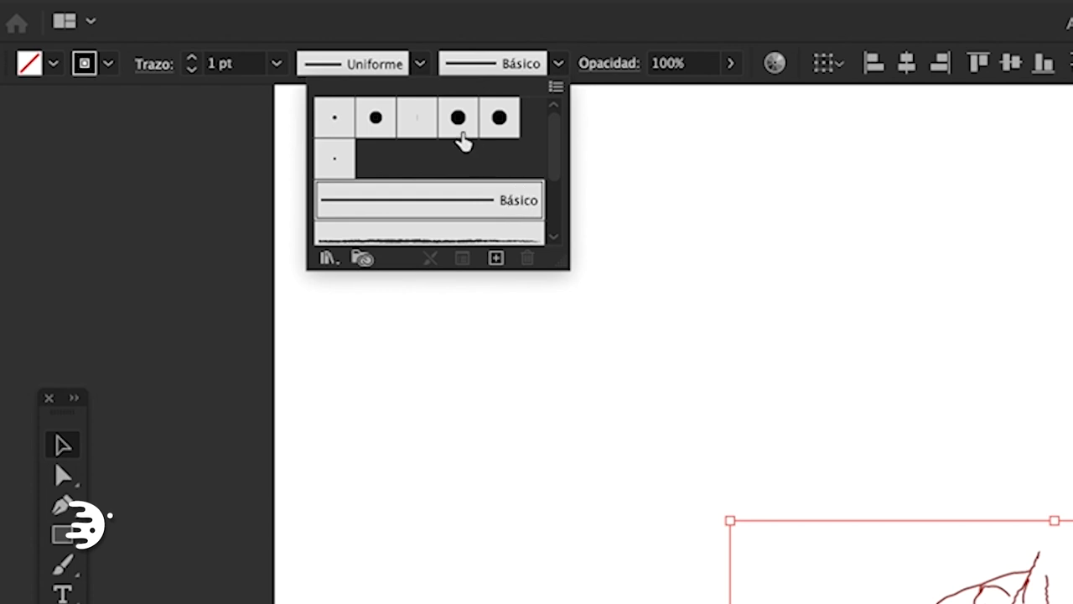
click(425, 68)
click(424, 65)
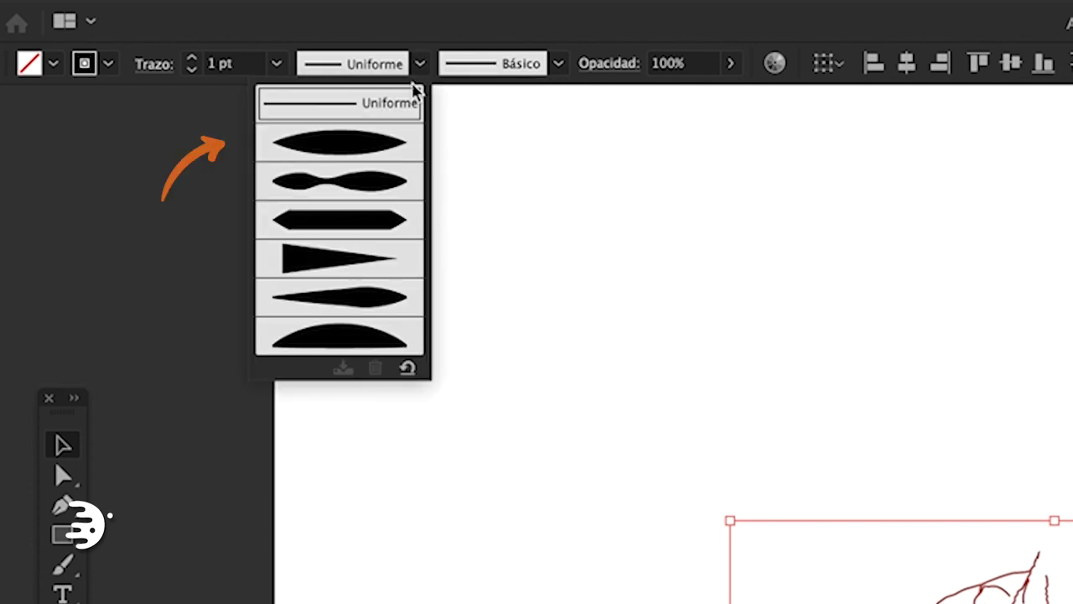
click(357, 142)
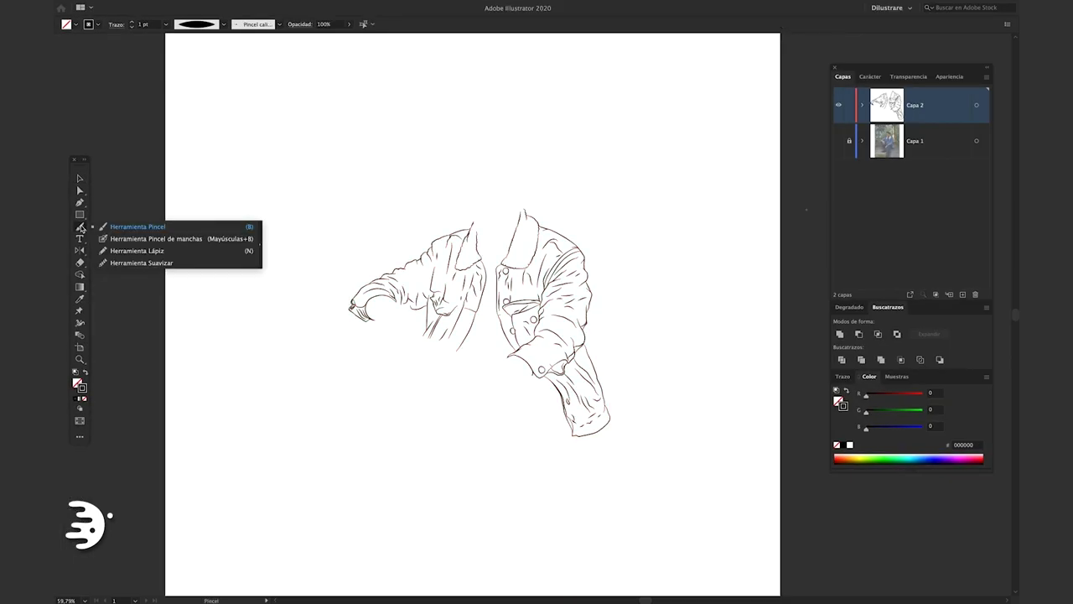
Switch to the Pencil tool, swap fill and stroke, and navigate around the line art
drag(85, 225, 134, 250)
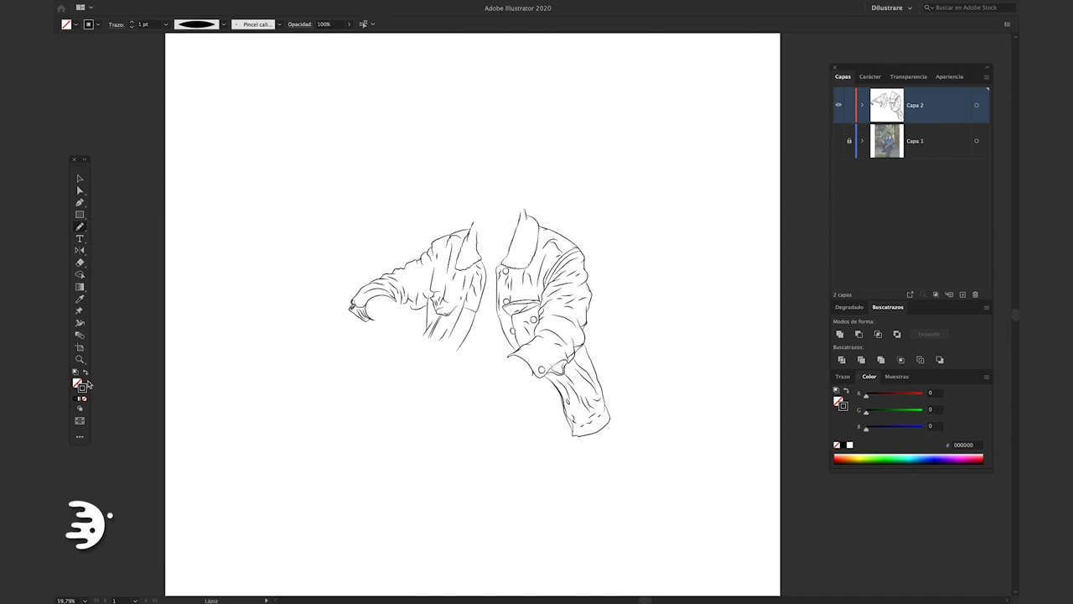
click(85, 374)
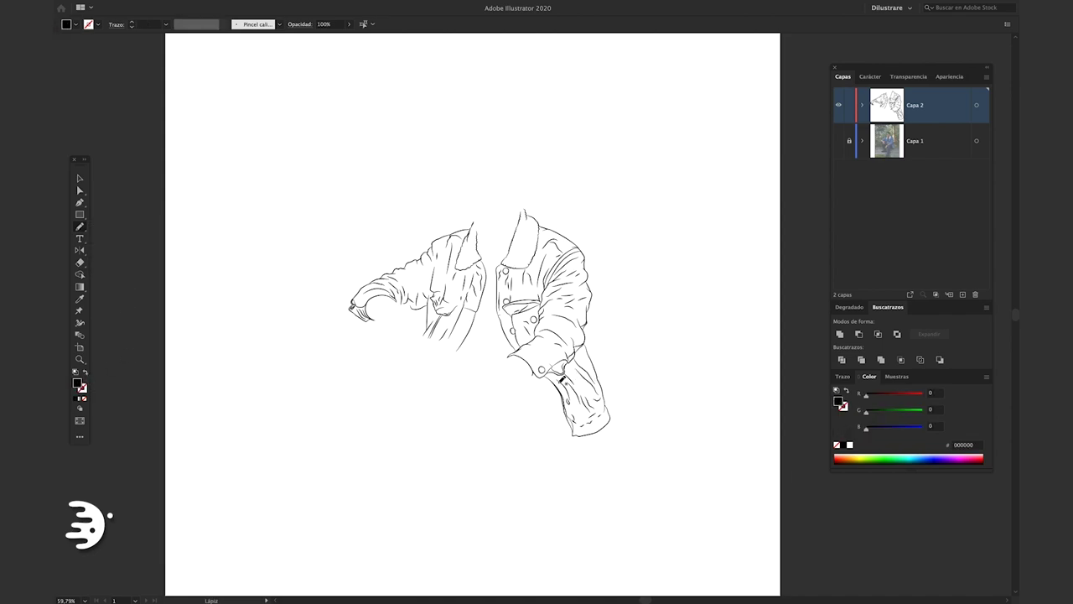
scroll(561, 379, up, 5)
scroll(560, 379, up, 2)
scroll(560, 379, up, 3)
scroll(560, 379, up, 3)
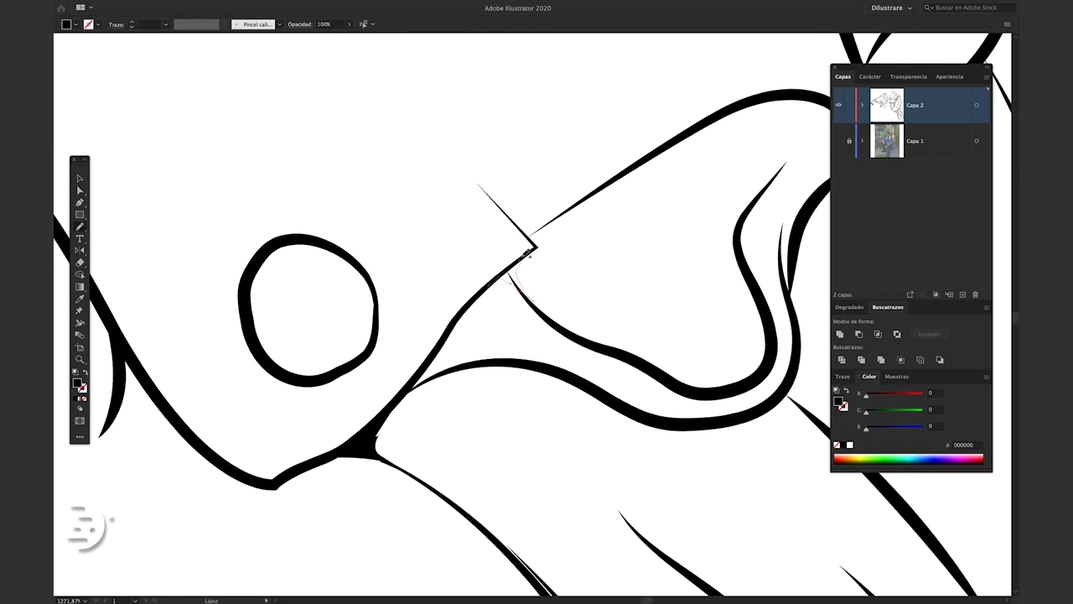
scroll(530, 251, down, 3)
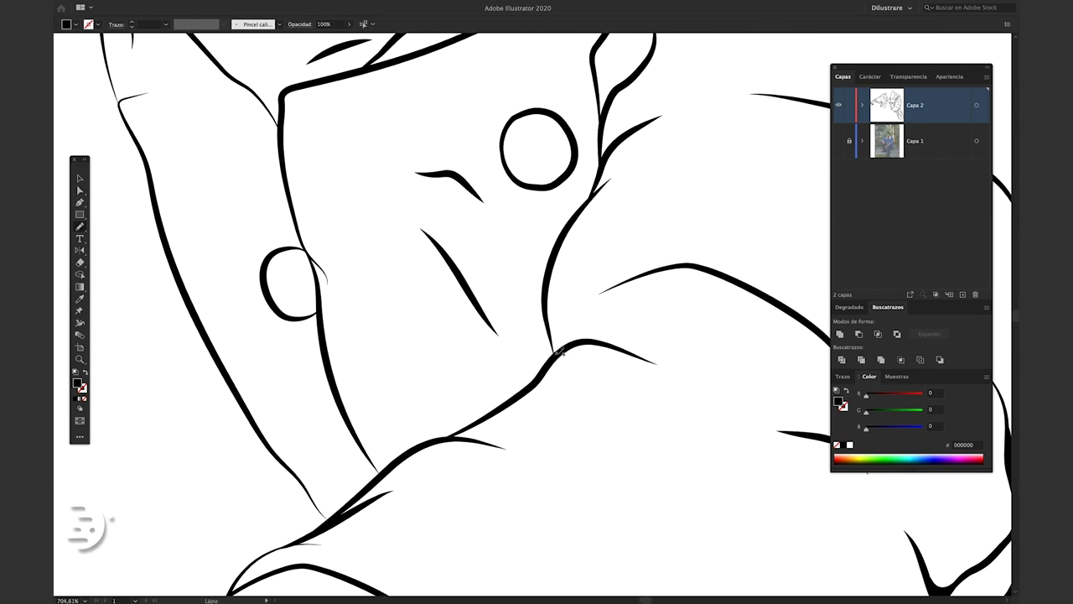
scroll(503, 377, down, 2)
scroll(629, 306, up, 1)
scroll(424, 310, up, 1)
scroll(325, 396, up, 2)
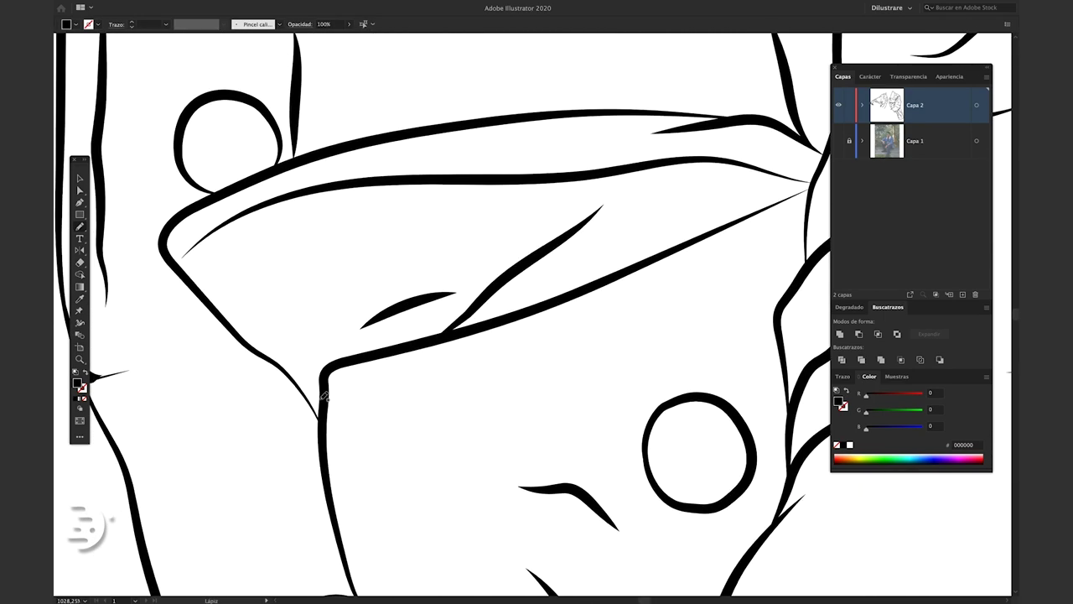
mouse_move(325, 396)
mouse_down()
mouse_move(630, 276)
mouse_move(588, 387)
mouse_up()
scroll(554, 327, down, 10)
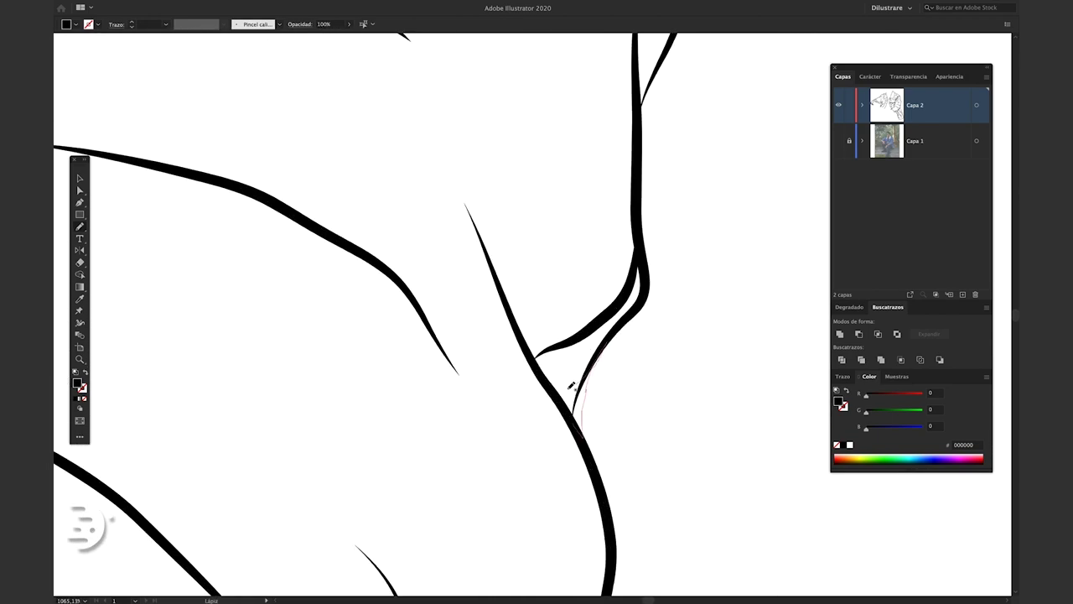
scroll(567, 276, down, 5)
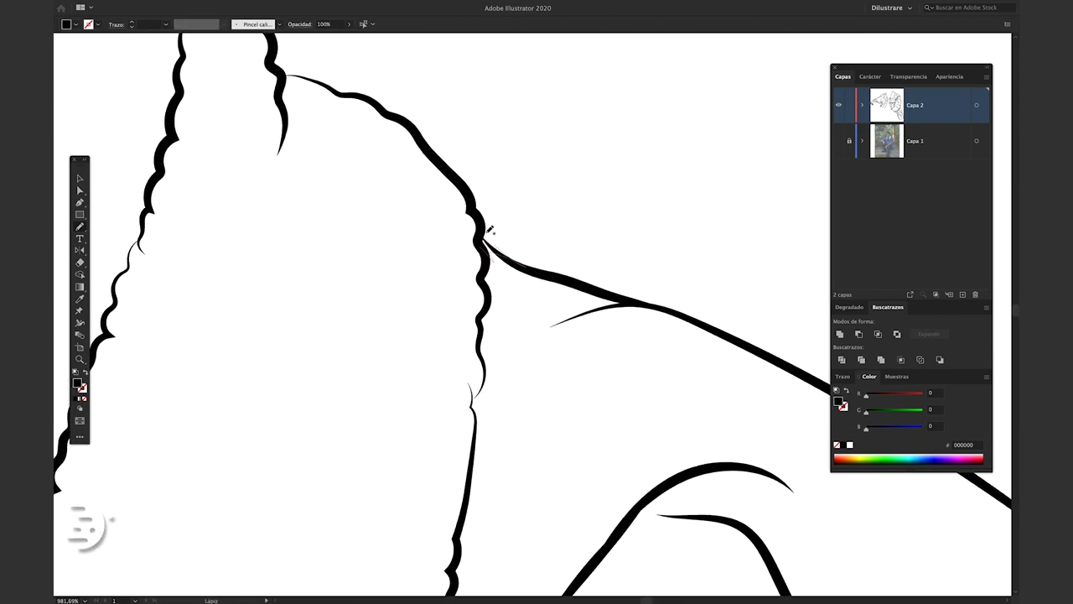
scroll(463, 364, down, 5)
scroll(478, 268, up, 5)
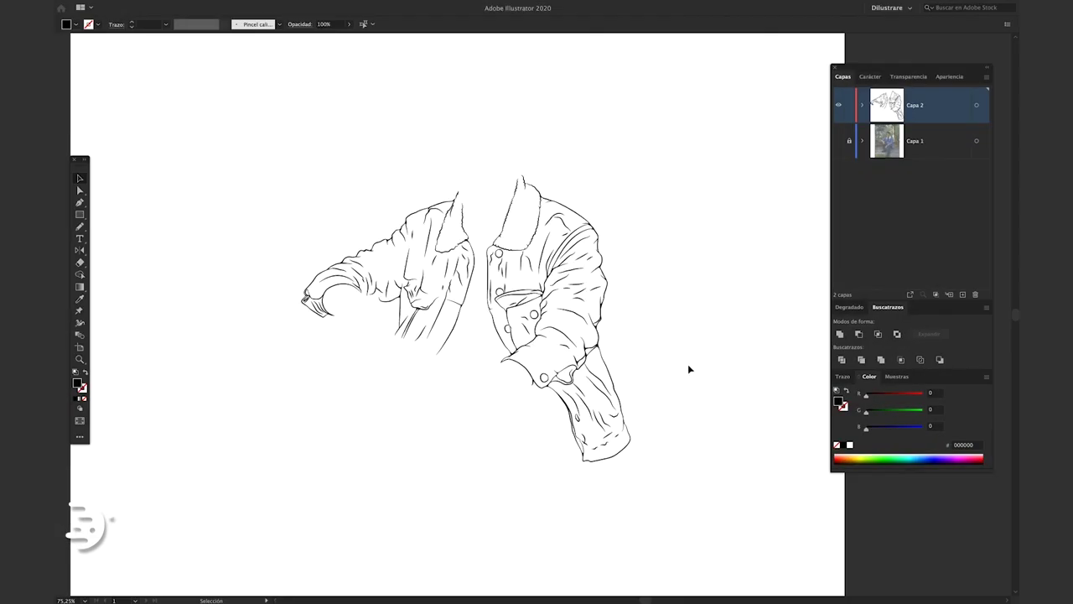
scroll(666, 358, up, 3)
Select the small fold and wrinkle lines on the left jacket and sleeves to thin them
click(448, 264)
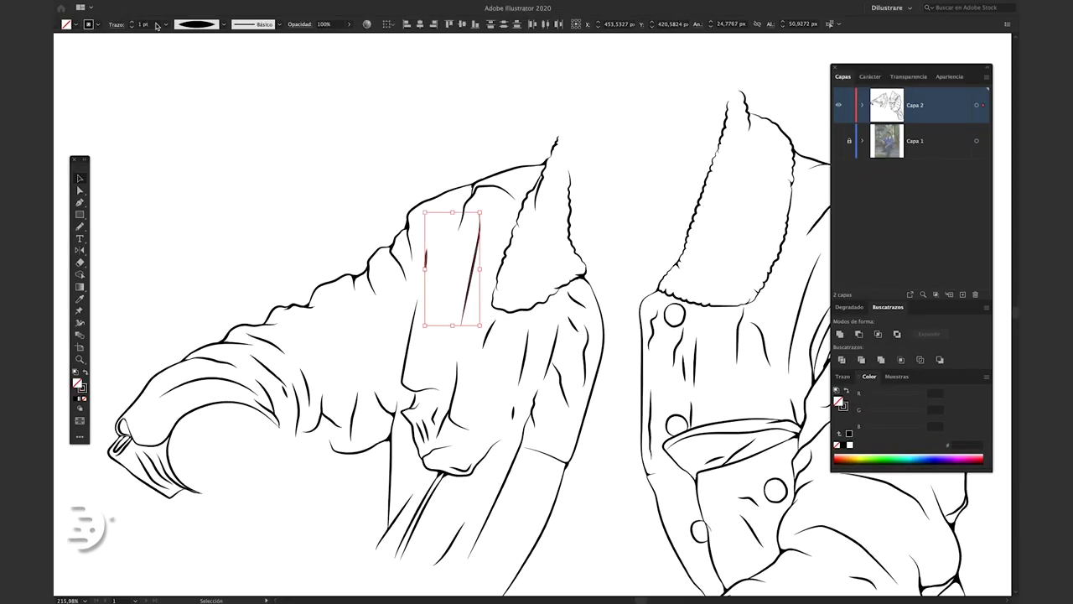
scroll(448, 263, up, 2)
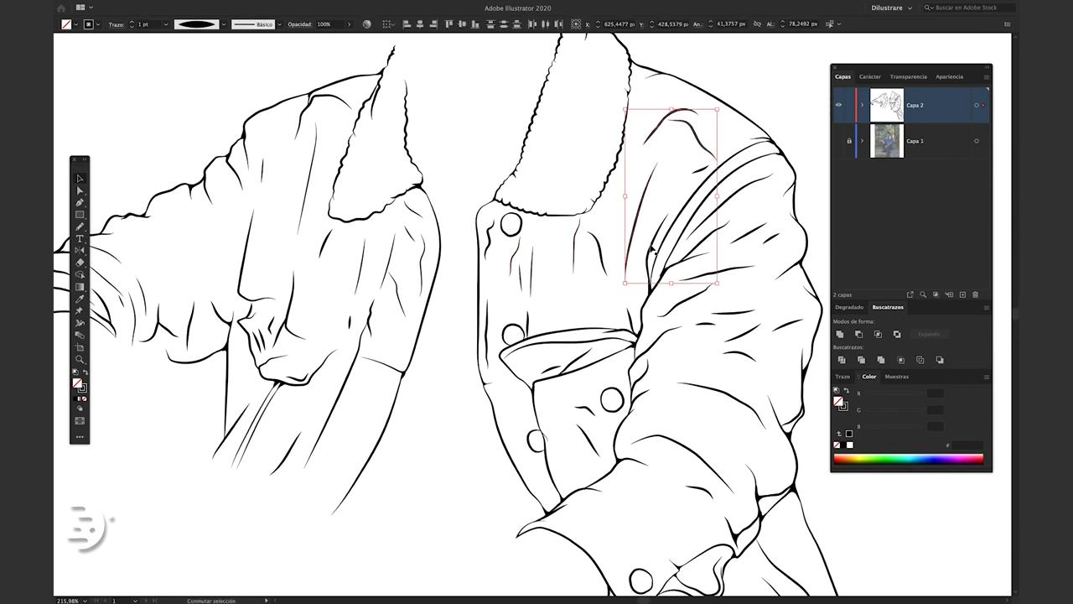
drag(156, 175, 125, 118)
scroll(577, 417, down, 5)
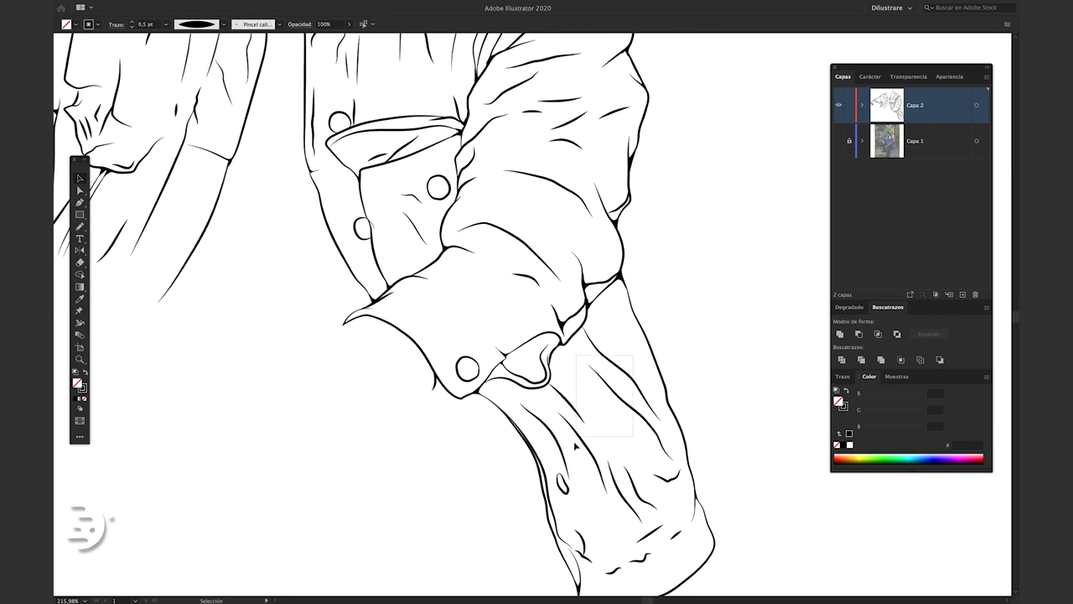
drag(538, 382, 577, 417)
scroll(421, 479, down, 4)
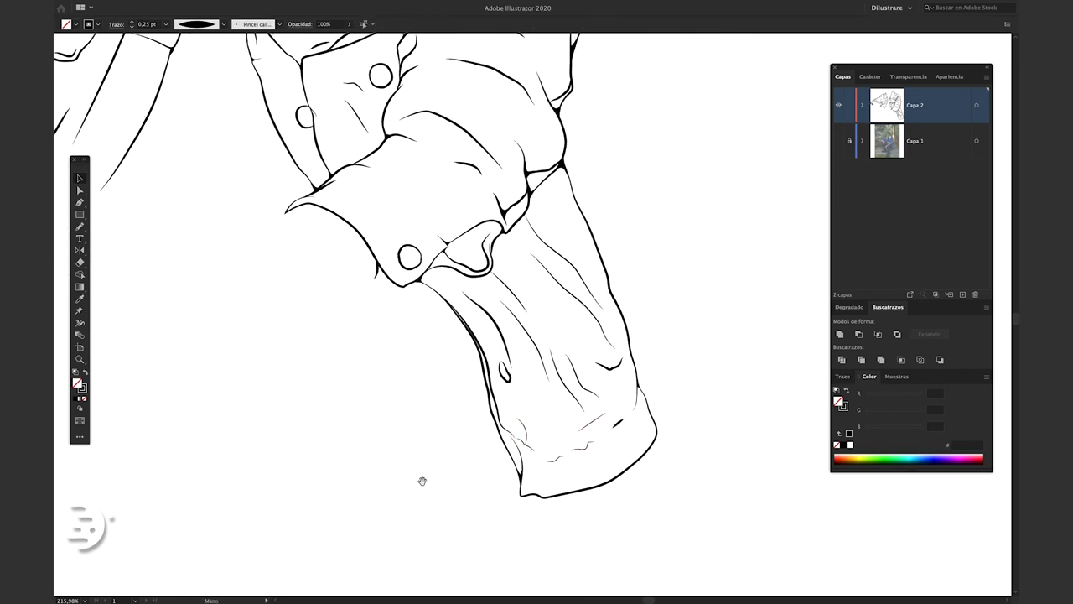
shift+click(539, 229)
shift+click(539, 229)
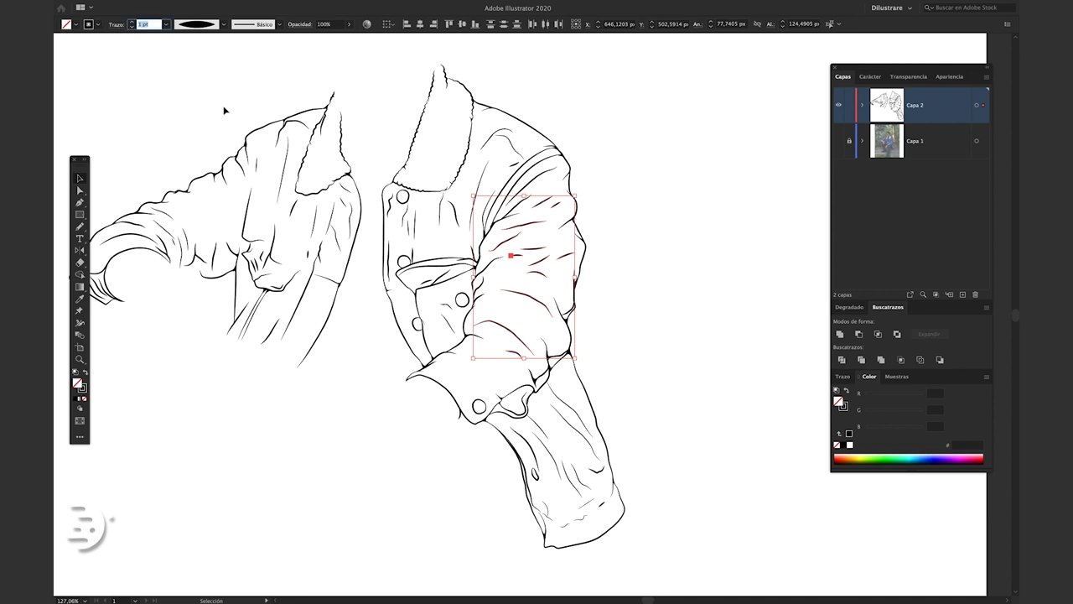
scroll(201, 139, left, 3)
click(141, 47)
scroll(151, 67, left, 5)
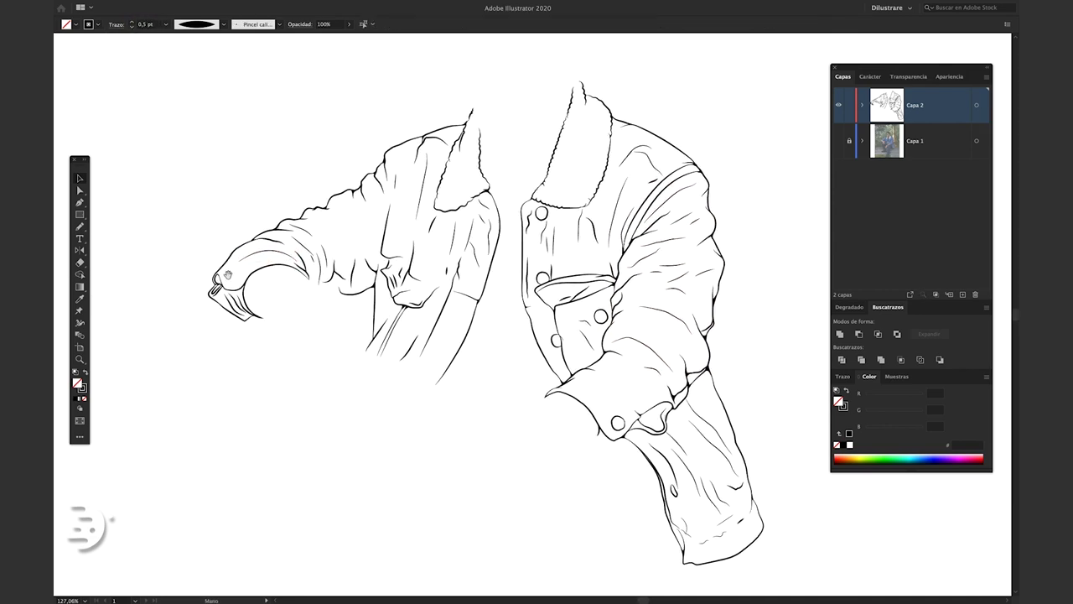
scroll(176, 125, left, 1)
scroll(600, 164, up, 3)
scroll(640, 173, down, 2)
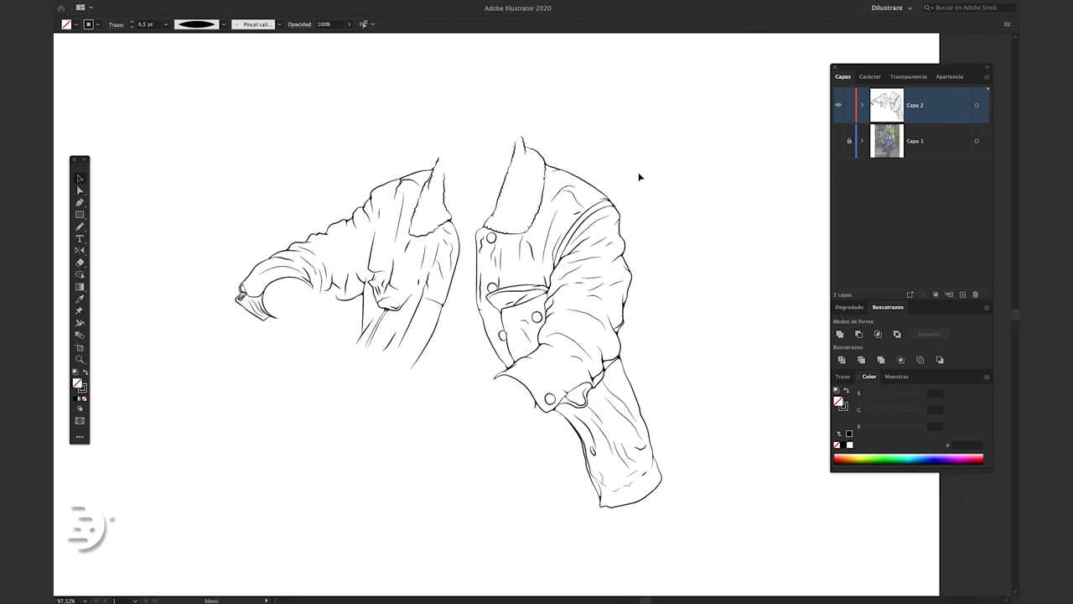
Refine the cuff fold curve by editing its anchor with Direct Selection
key(a)
scroll(589, 396, up, 3)
scroll(589, 394, up, 5)
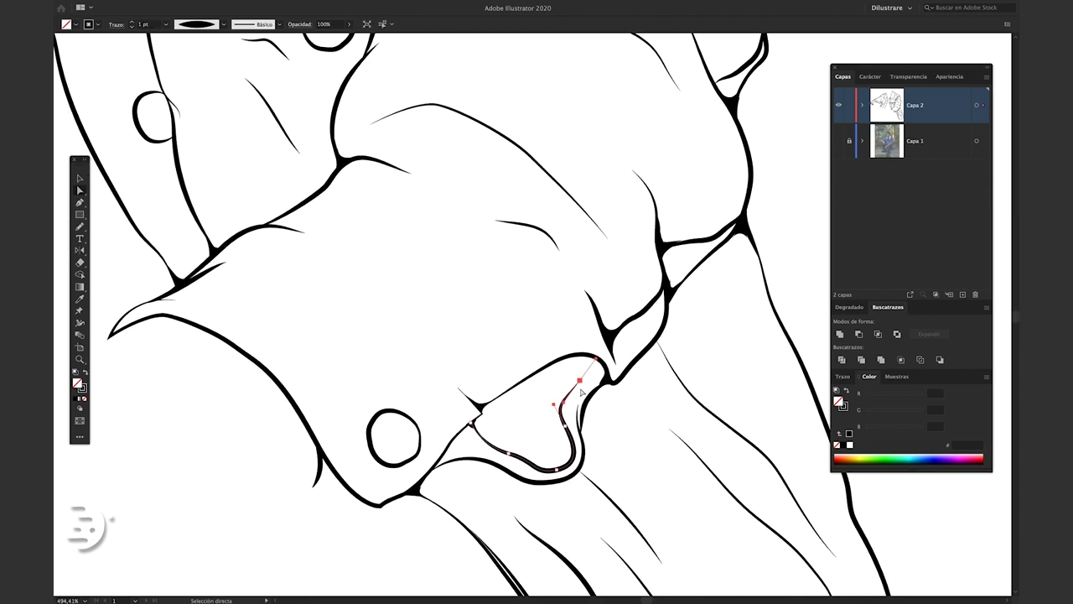
click(579, 384)
scroll(597, 360, down, 2)
scroll(597, 361, down, 3)
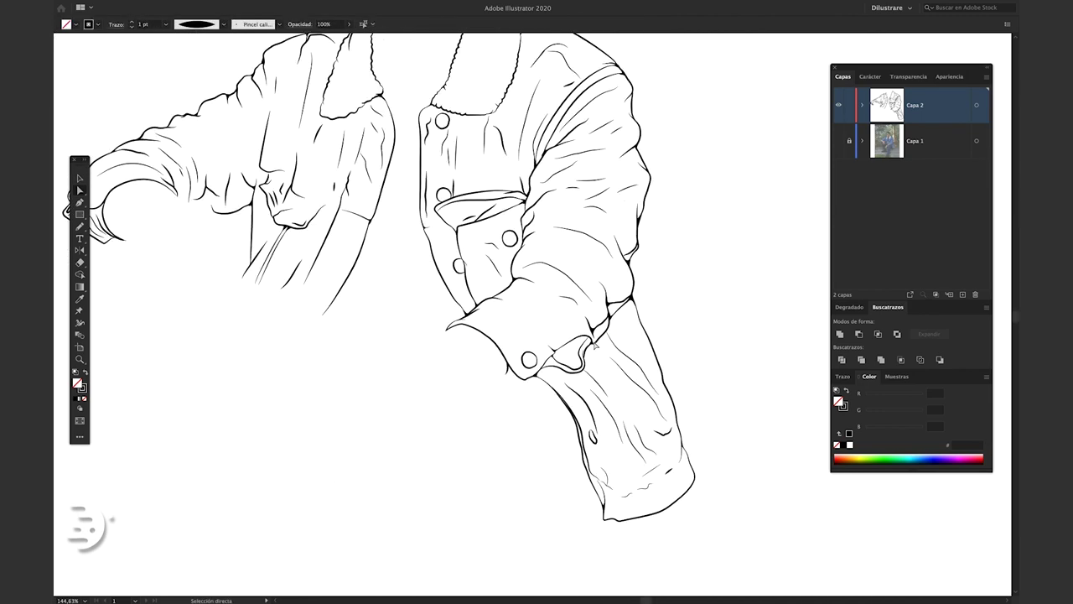
scroll(604, 366, down, 2)
scroll(587, 386, down, 1)
scroll(591, 336, up, 1)
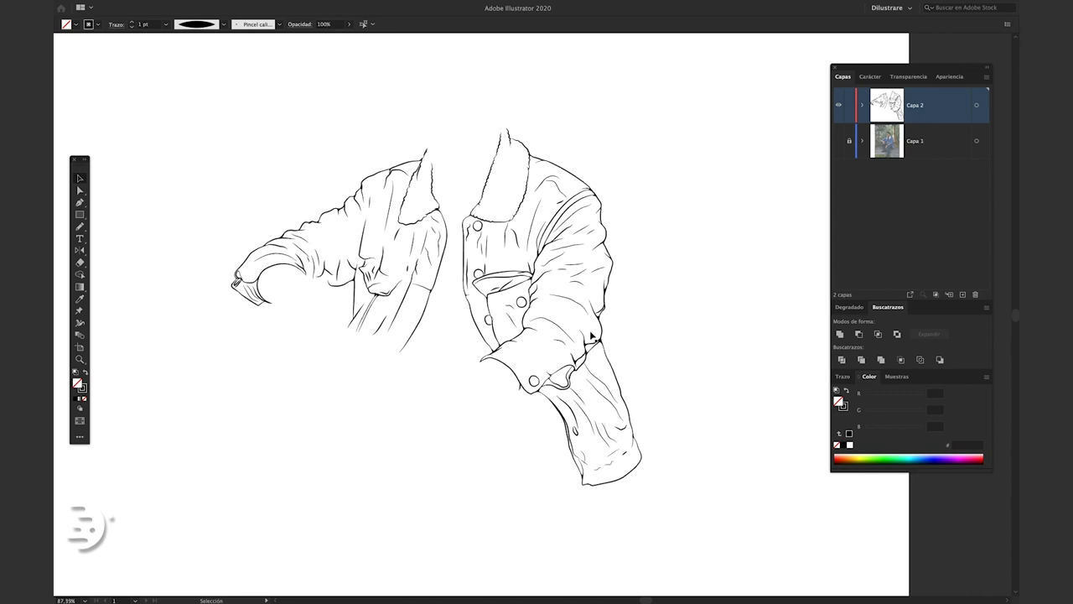
scroll(623, 310, right, 2)
scroll(622, 310, up, 1)
scroll(653, 302, down, 1)
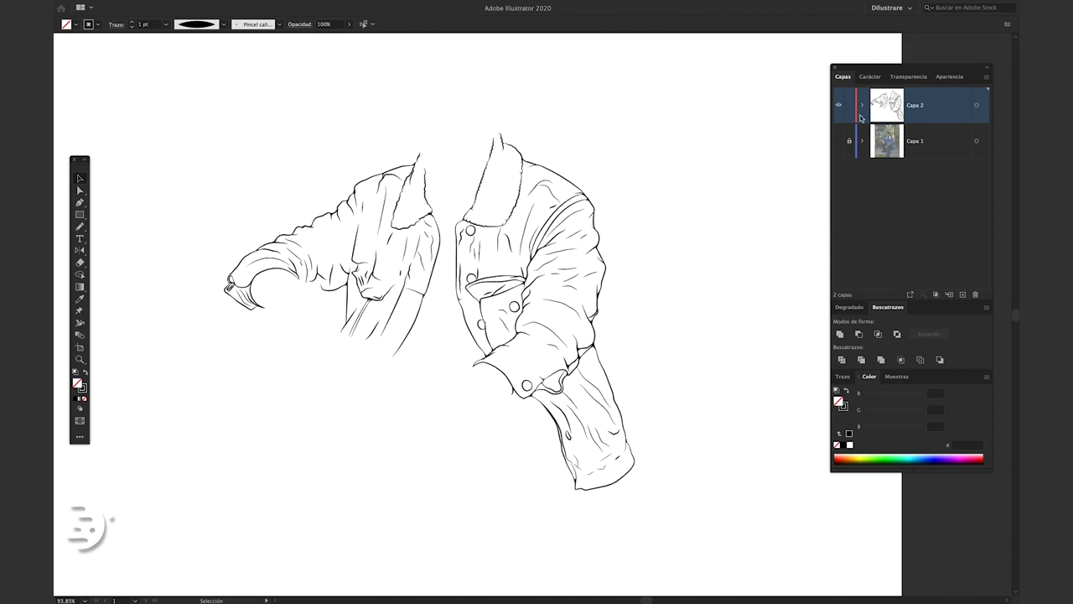
Duplicate Capa 2 into a backup layer named 'Original'
click(932, 107)
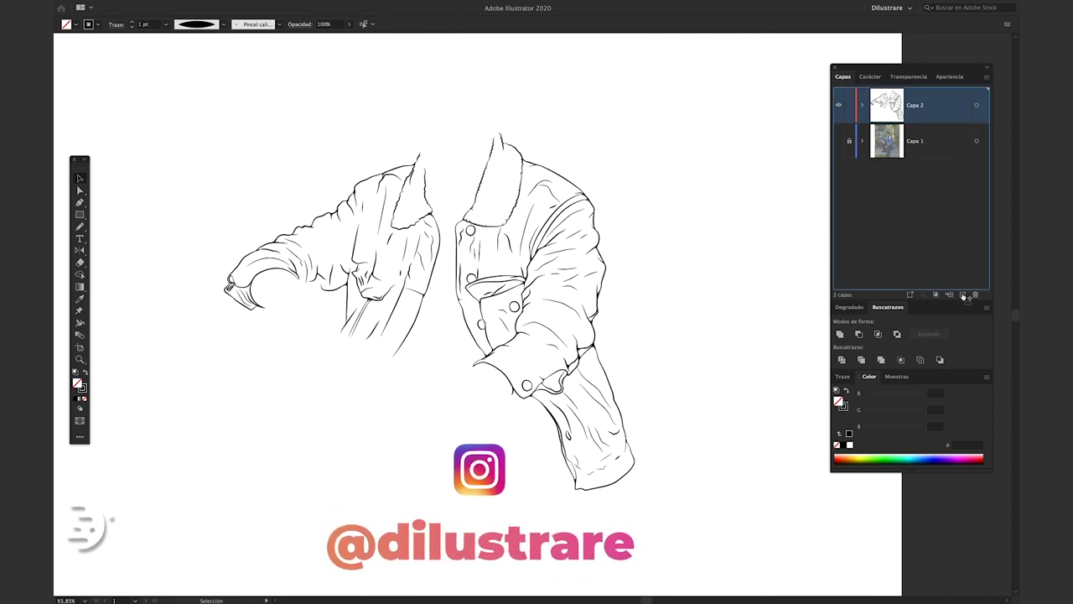
drag(964, 297, 963, 295)
double_click(923, 105)
text(Original)
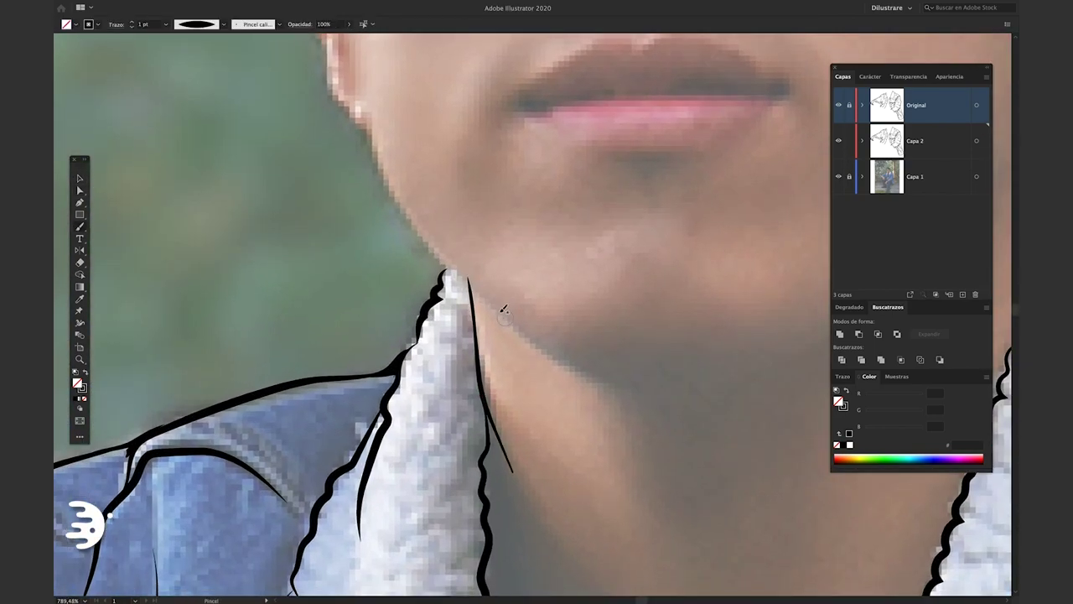
Add lines along the neck and the jacket's lower edge on Capa 2, then hide Capa 1
drag(503, 310, 419, 216)
scroll(419, 217, down, 5)
scroll(521, 509, up, 5)
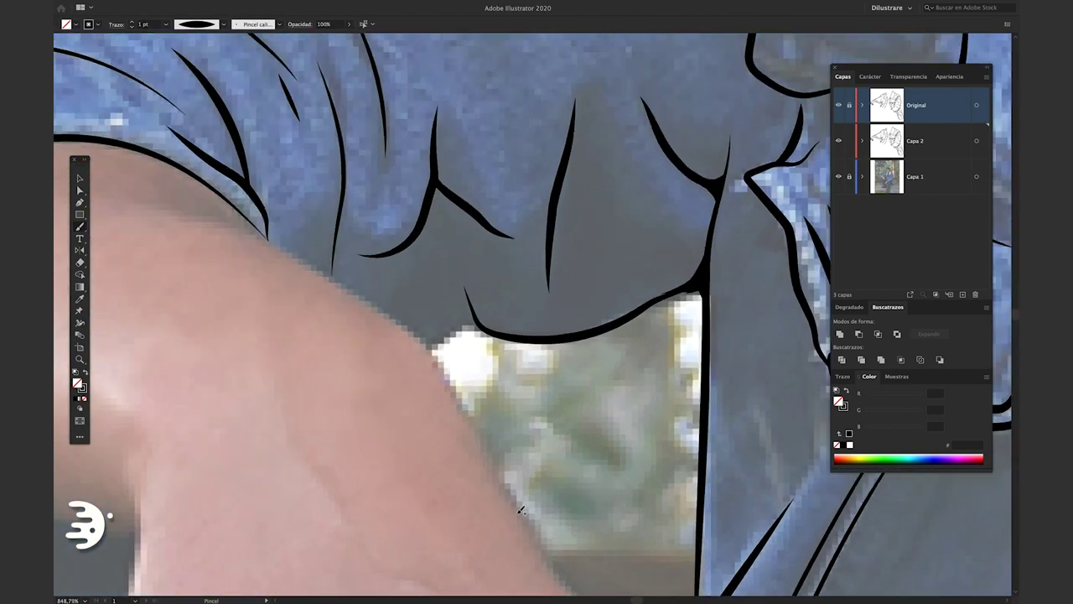
scroll(520, 509, down, 3)
click(915, 141)
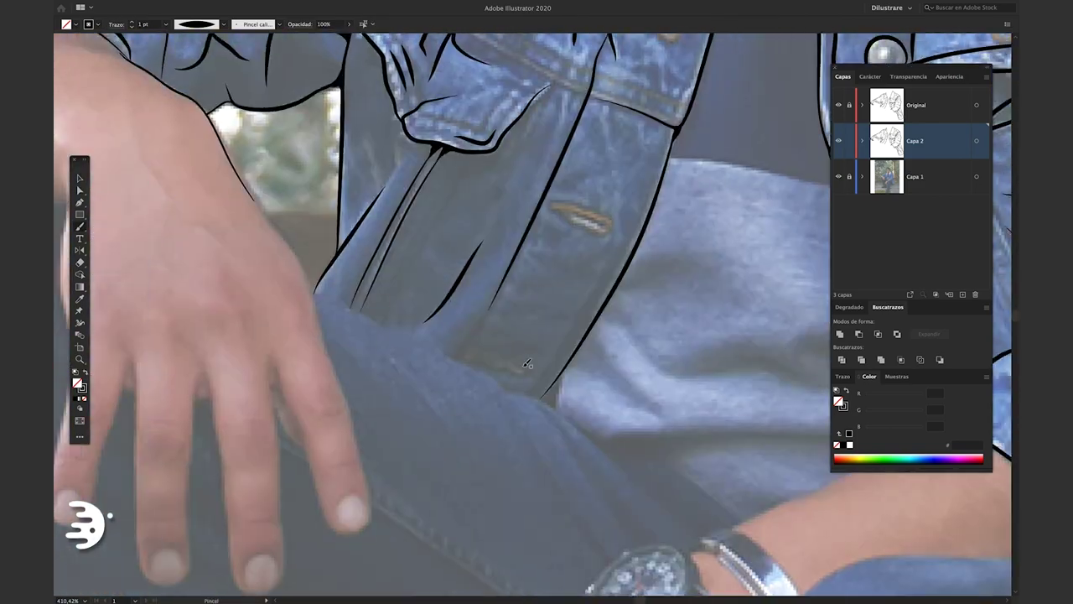
drag(659, 470, 234, 256)
scroll(623, 444, up, 3)
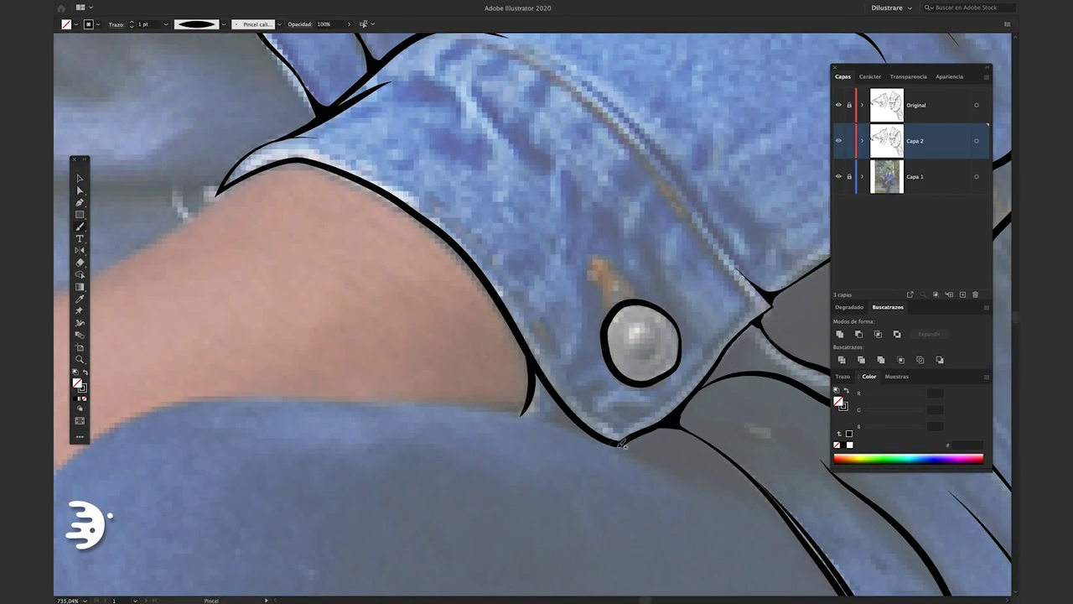
scroll(622, 444, down, 10)
scroll(495, 344, up, 5)
scroll(495, 344, down, 2)
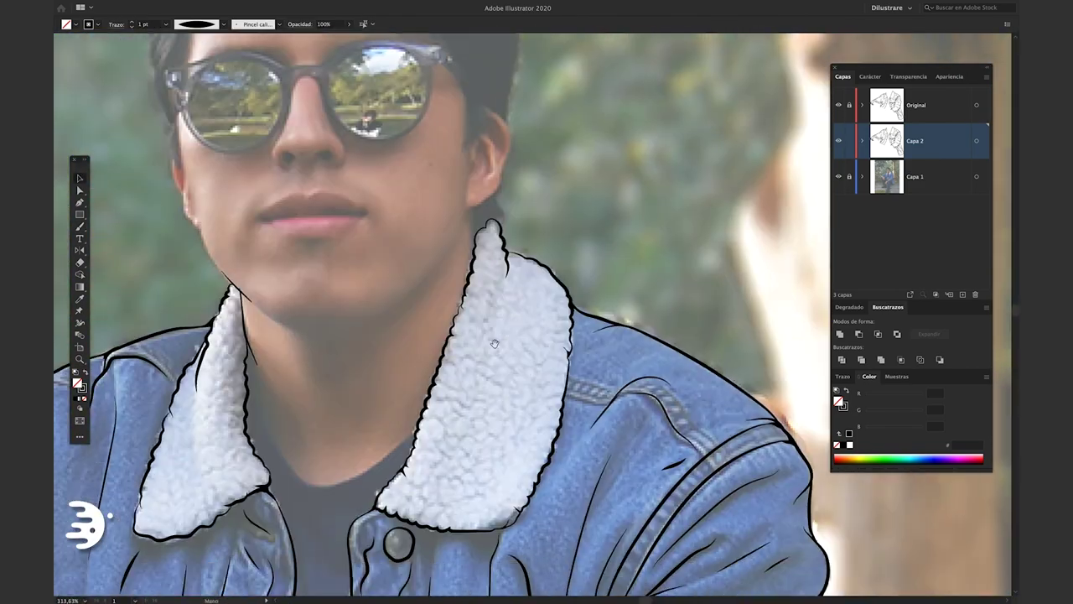
scroll(495, 344, down, 4)
click(837, 178)
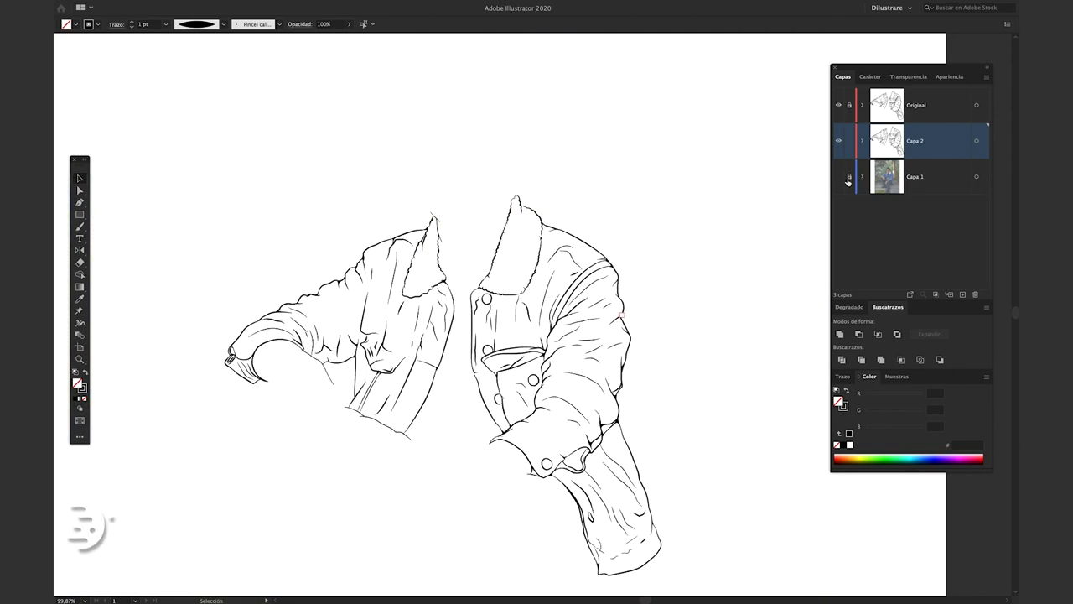
scroll(725, 277, down, 2)
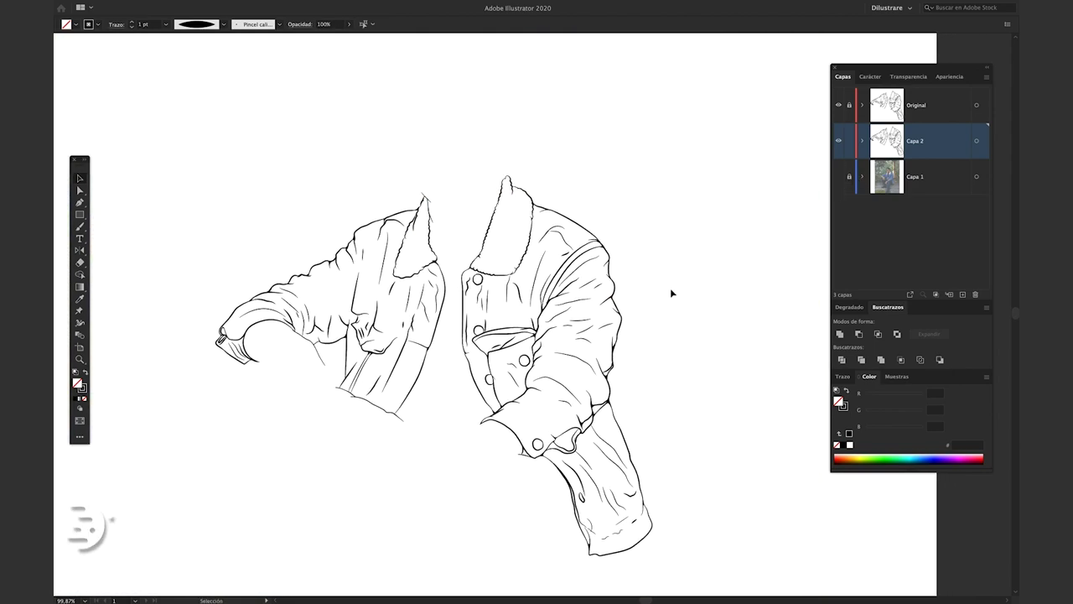
Select all the line art and expand its brushed strokes' appearance into shapes
key(super+a)
key(f)
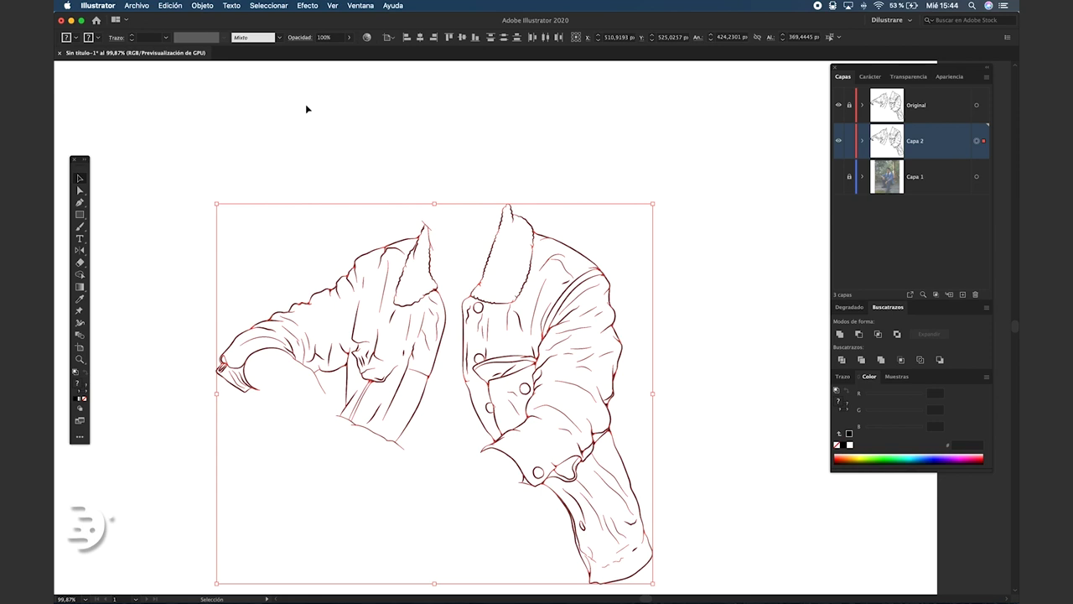
click(198, 7)
click(252, 125)
click(201, 7)
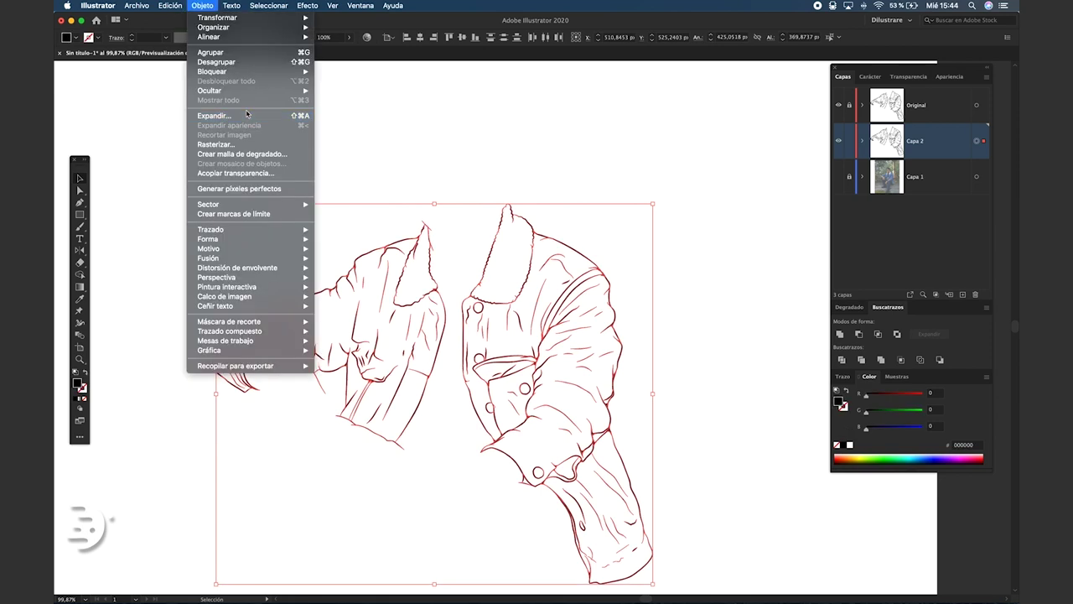
click(249, 113)
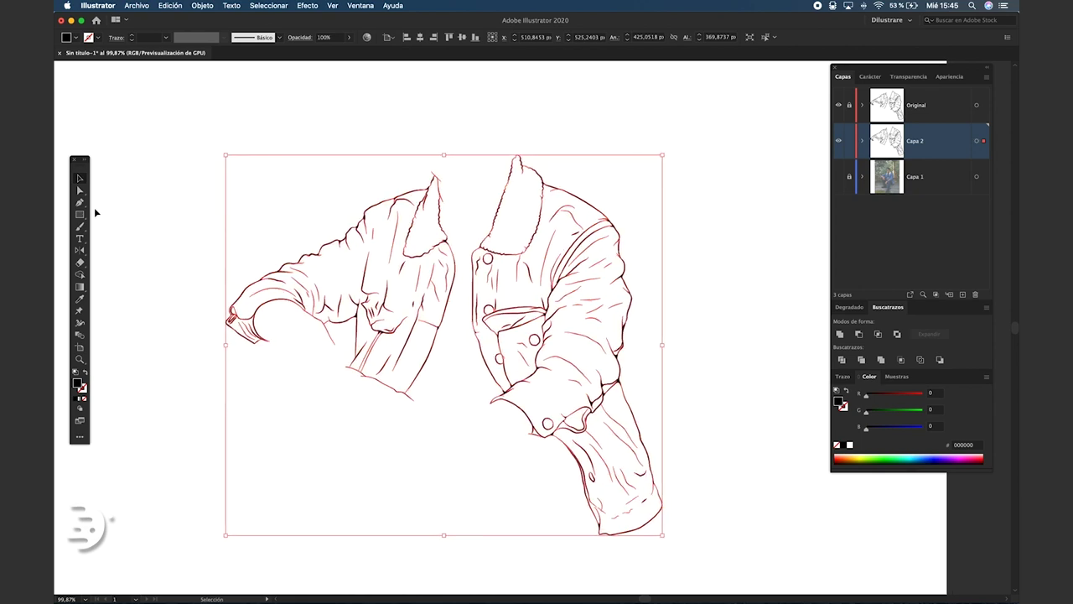
Draw a rectangle over the jacket, fill it yellow #f2c536, and send it behind the lines
click(80, 214)
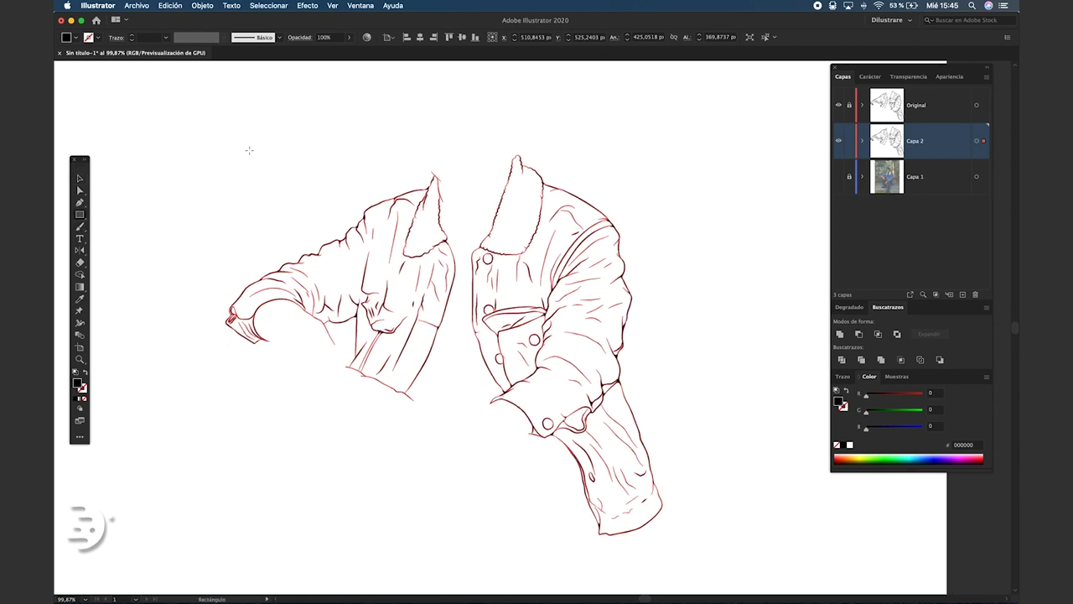
drag(182, 95, 715, 575)
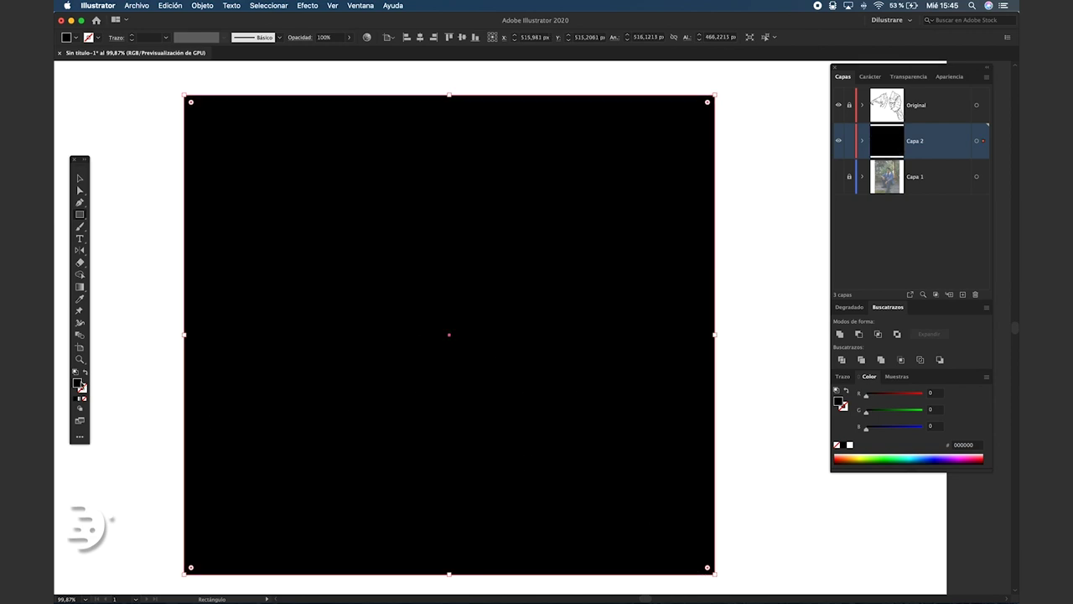
double_click(78, 384)
drag(835, 381, 835, 368)
click(929, 264)
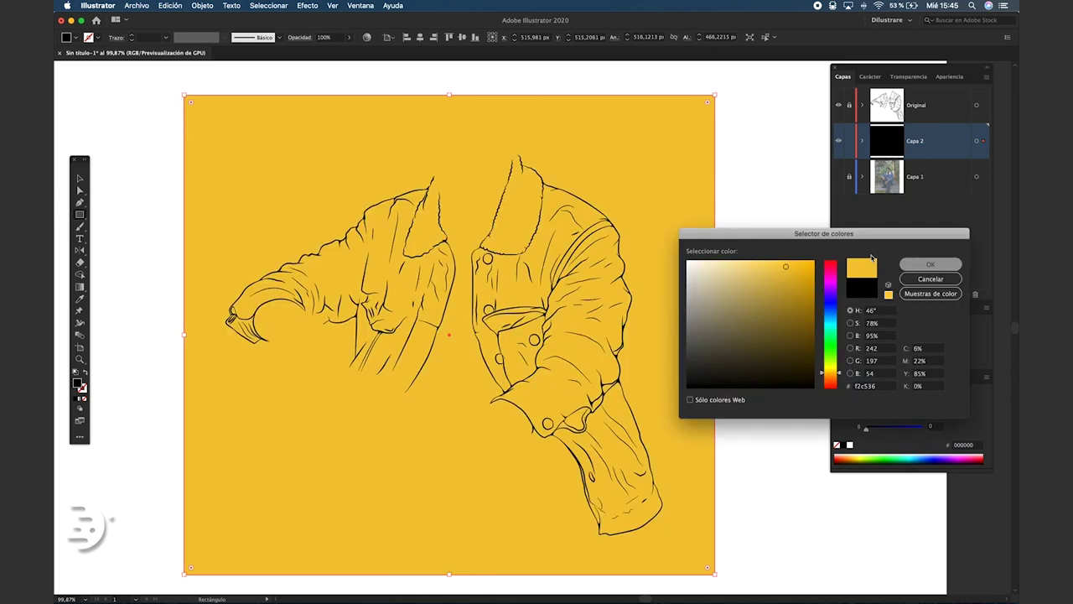
right_click(642, 160)
mouse_move(670, 327)
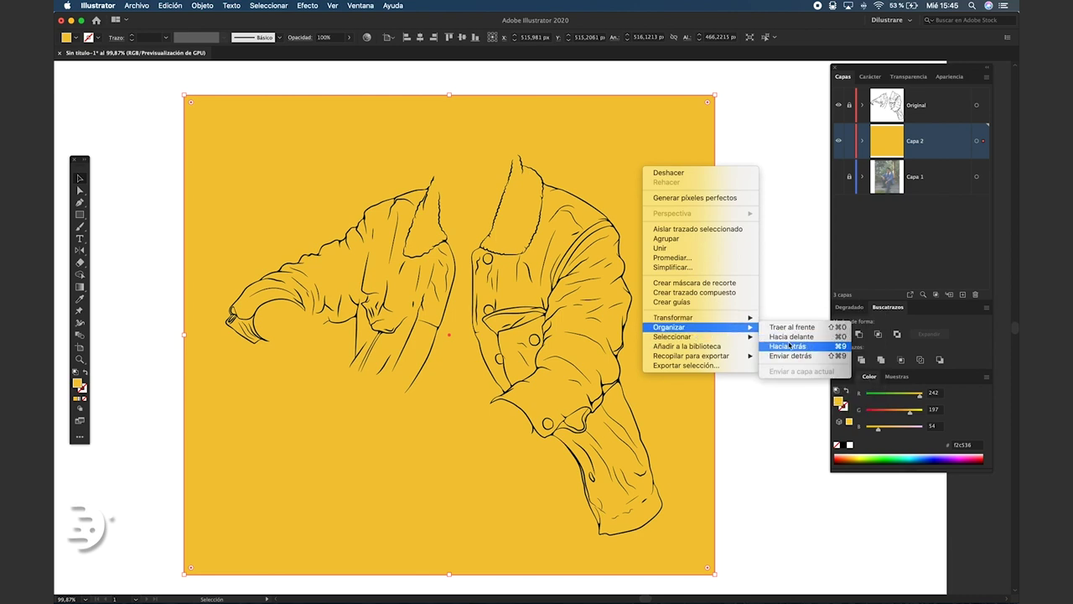
click(813, 357)
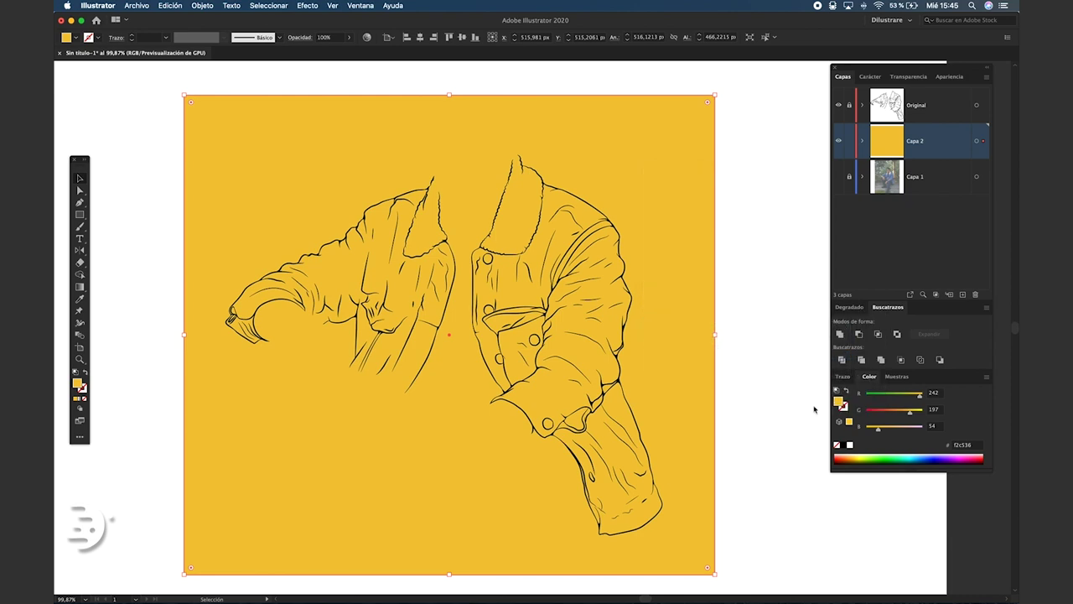
Divide the rectangle along the jacket lines with Pathfinder and ungroup the pieces
click(976, 140)
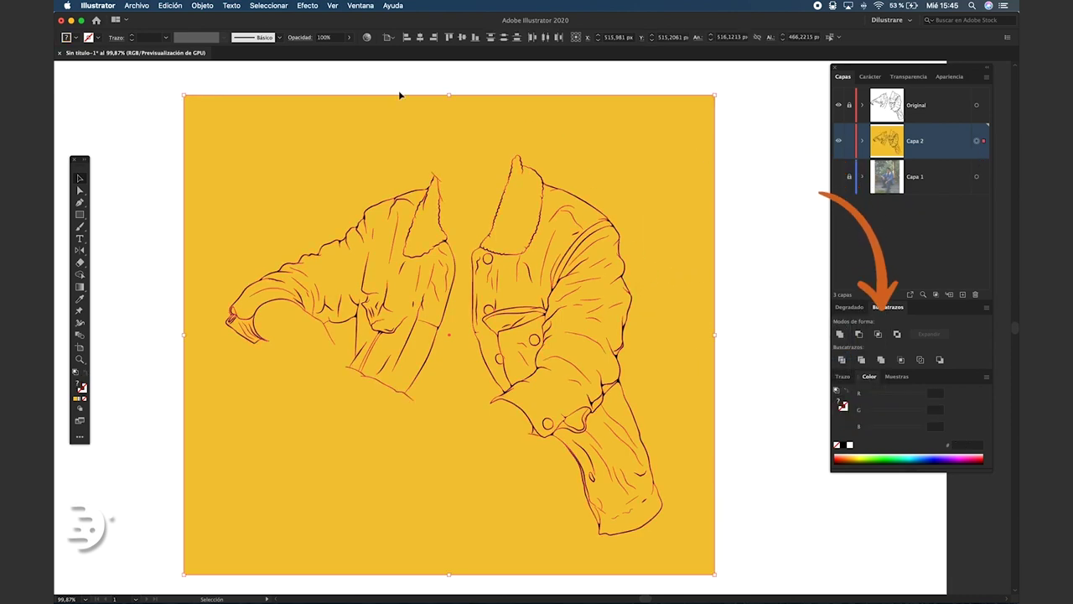
click(882, 360)
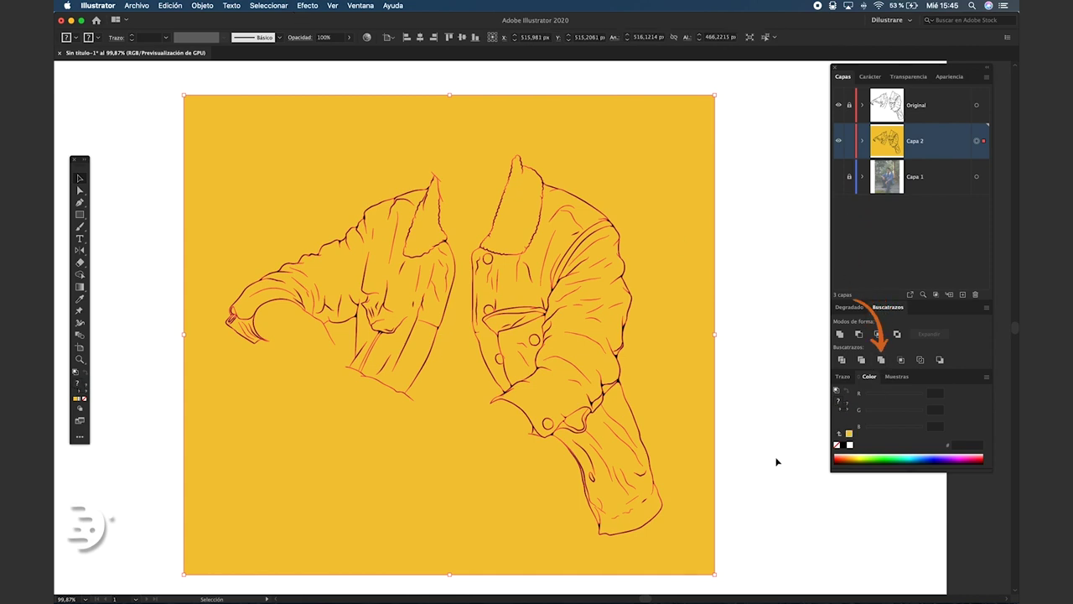
right_click(665, 281)
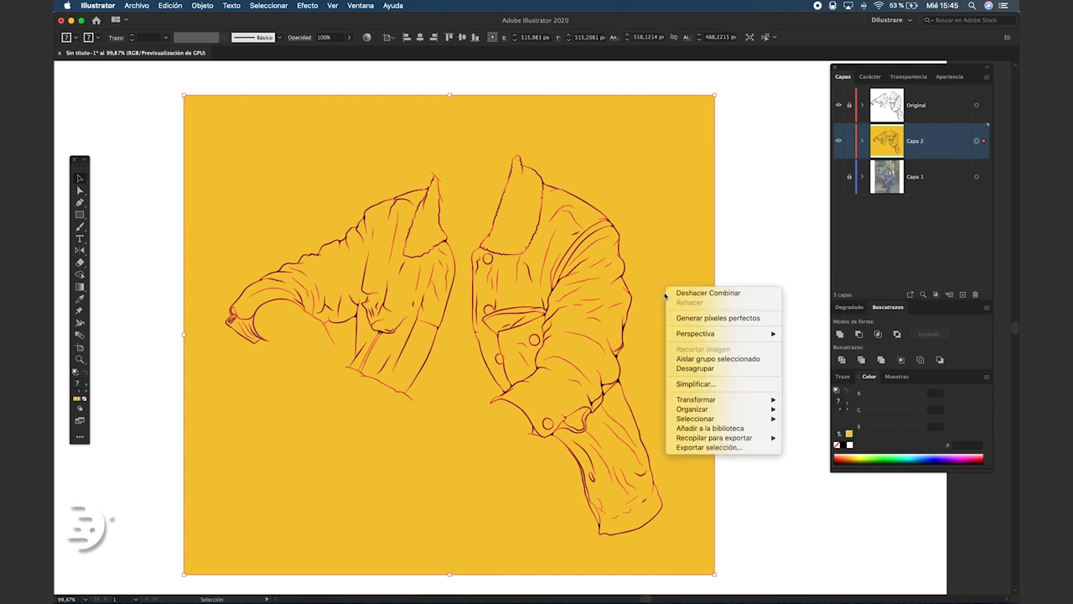
click(713, 371)
Delete the outer yellow background piece from around the jackets
click(737, 337)
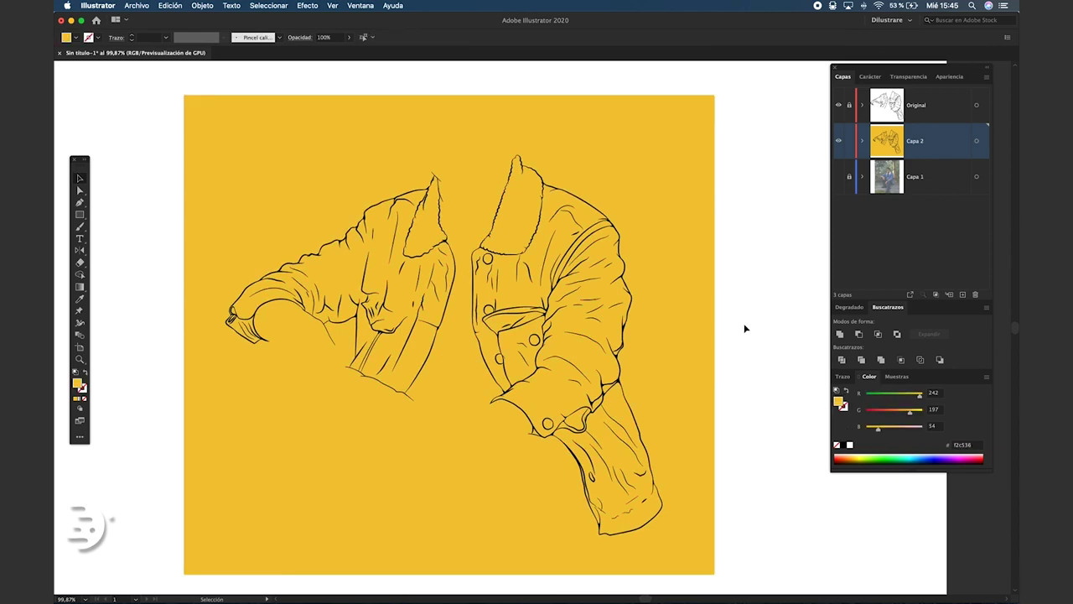
drag(696, 312, 718, 308)
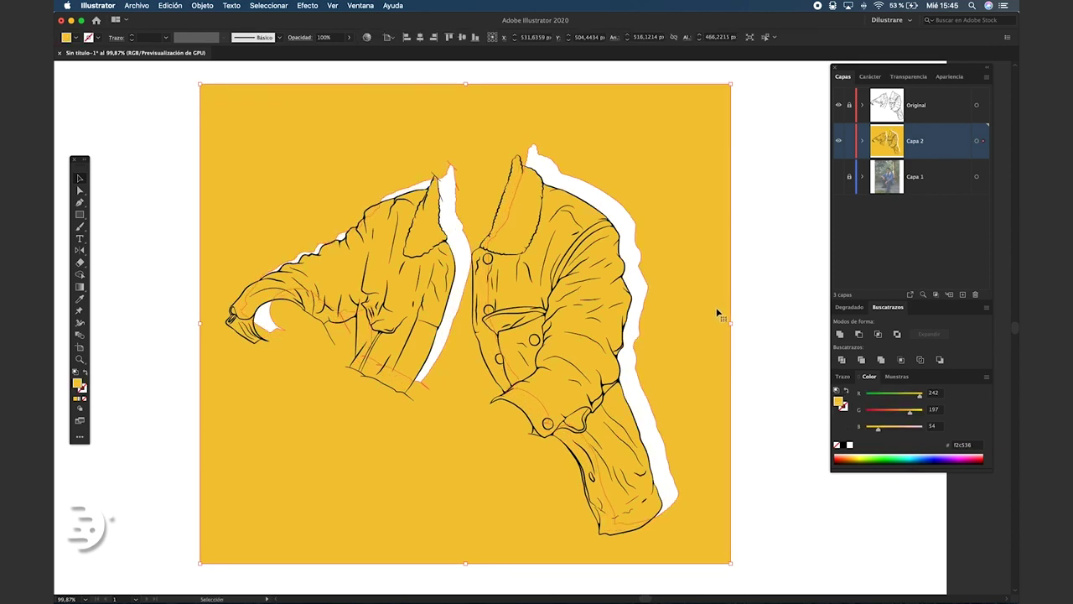
key(Delete)
Select every jacket piece sharing the yellow fill using Select > Same > Fill Color
click(522, 165)
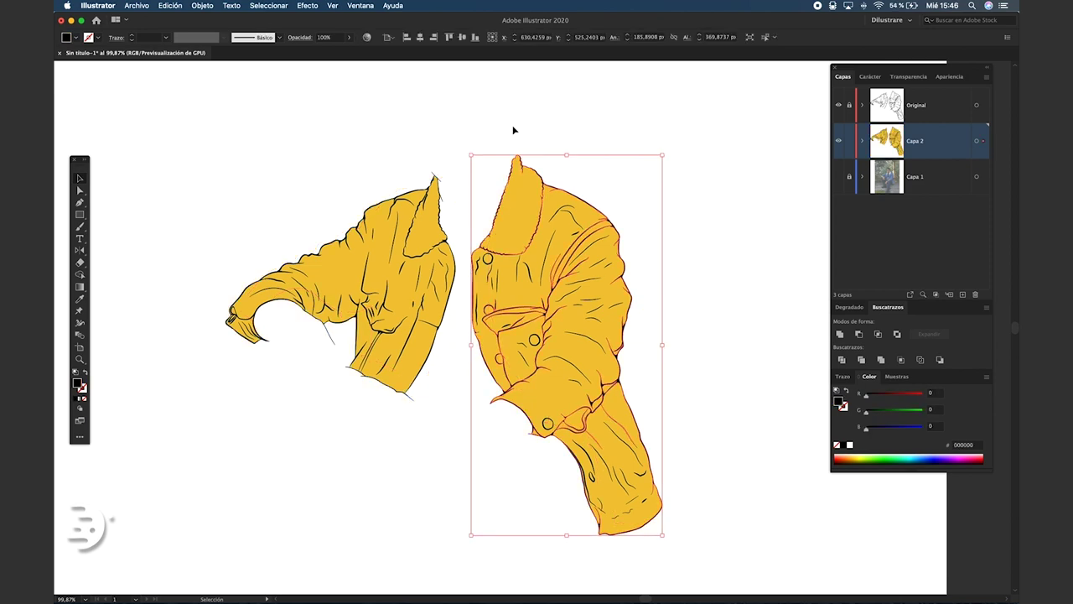
click(457, 88)
drag(543, 178, 499, 136)
click(307, 7)
mouse_move(268, 5)
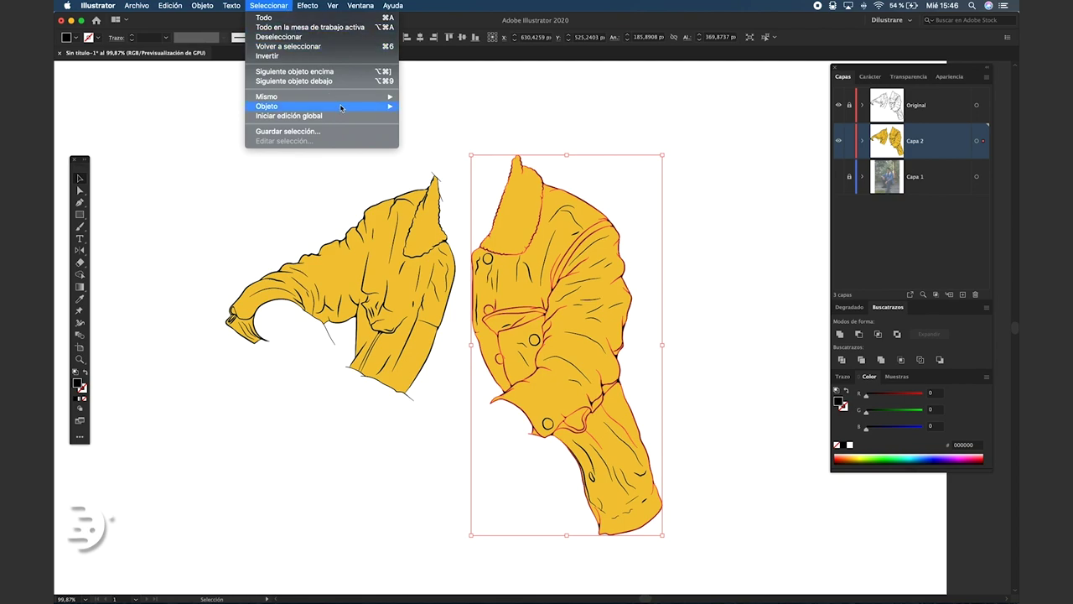
mouse_move(267, 97)
click(478, 136)
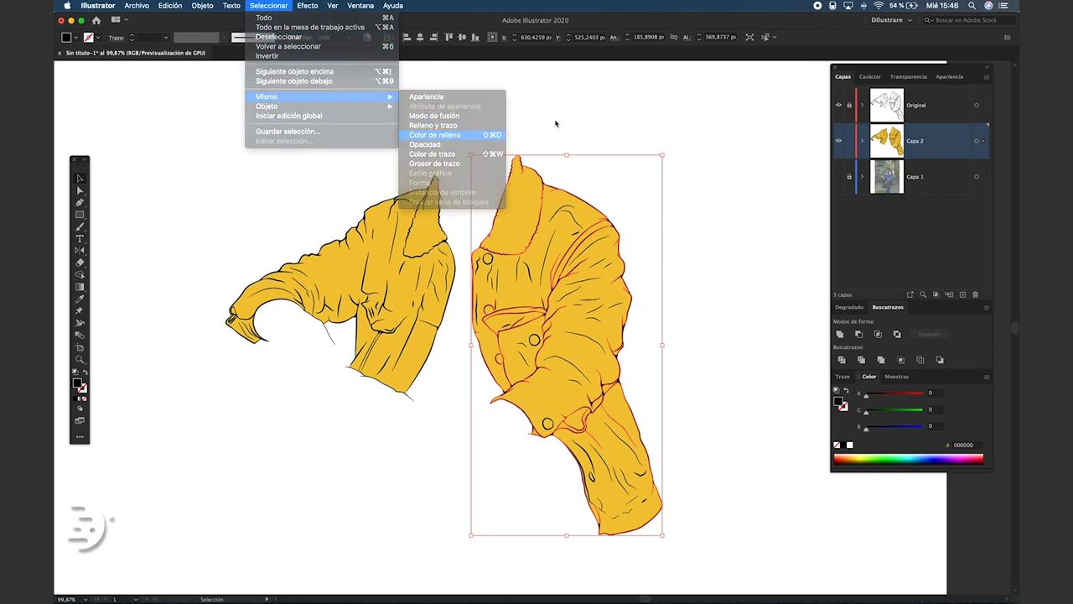
click(569, 125)
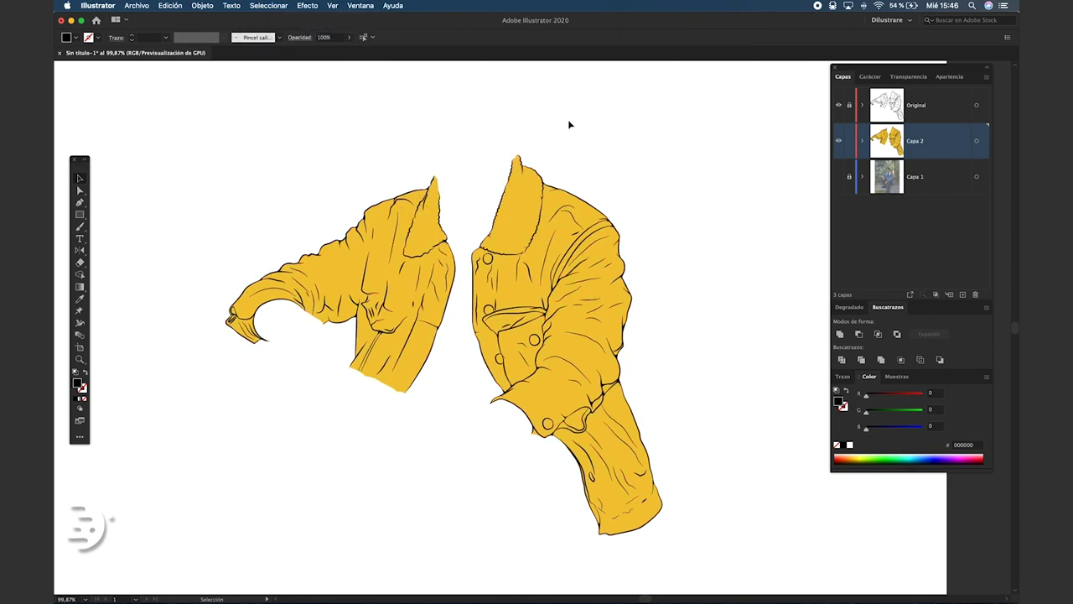
Rename Capa 2 to Color and make the Capa 1 photo visible underneath
double_click(915, 141)
text(FOnd)
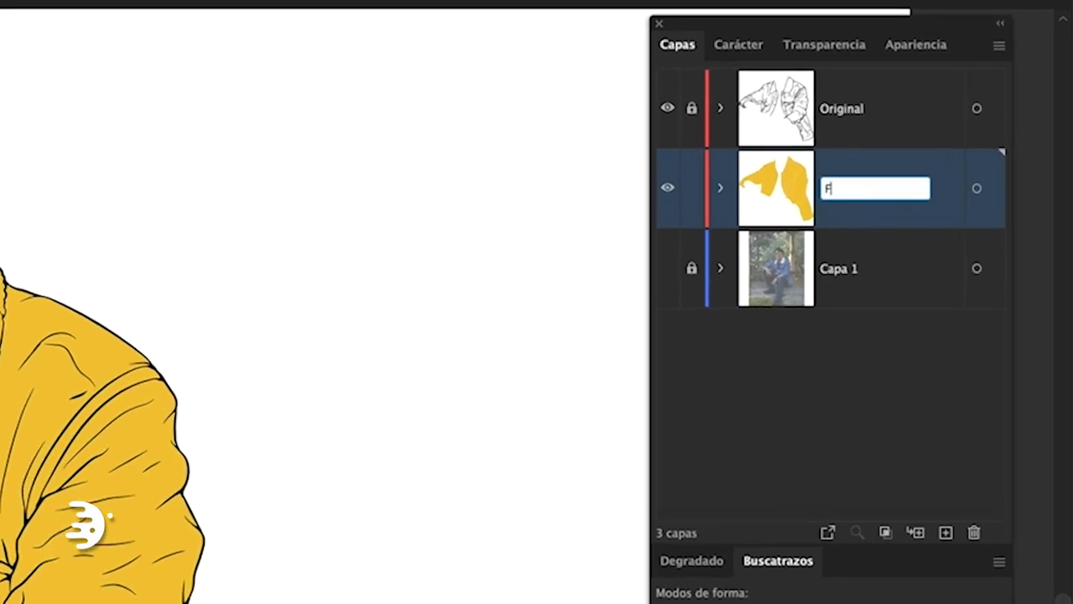
text(or)
key(Return)
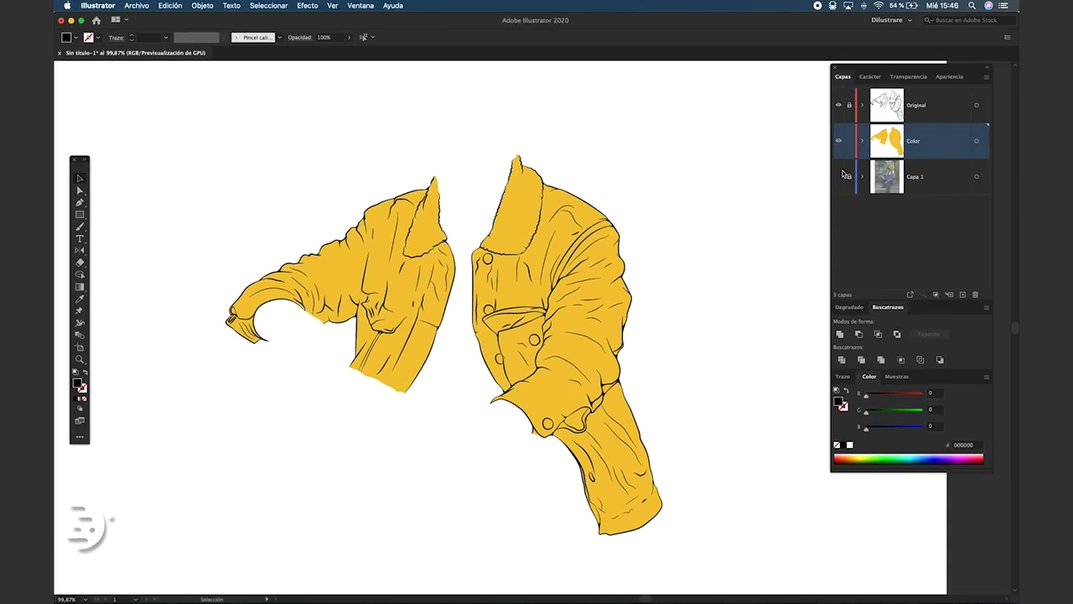
click(839, 177)
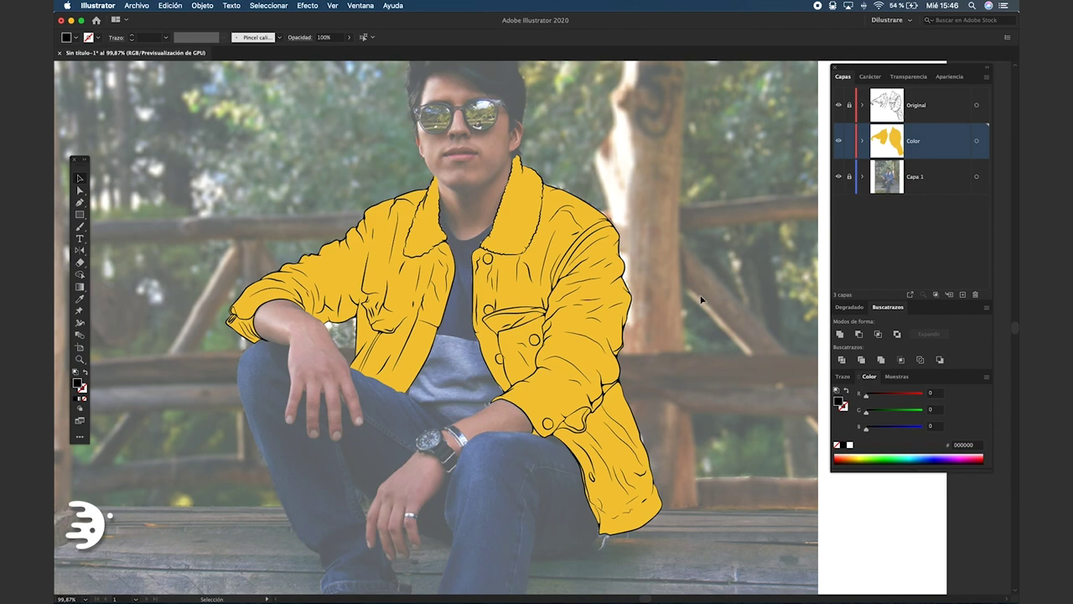
scroll(655, 306, down, 5)
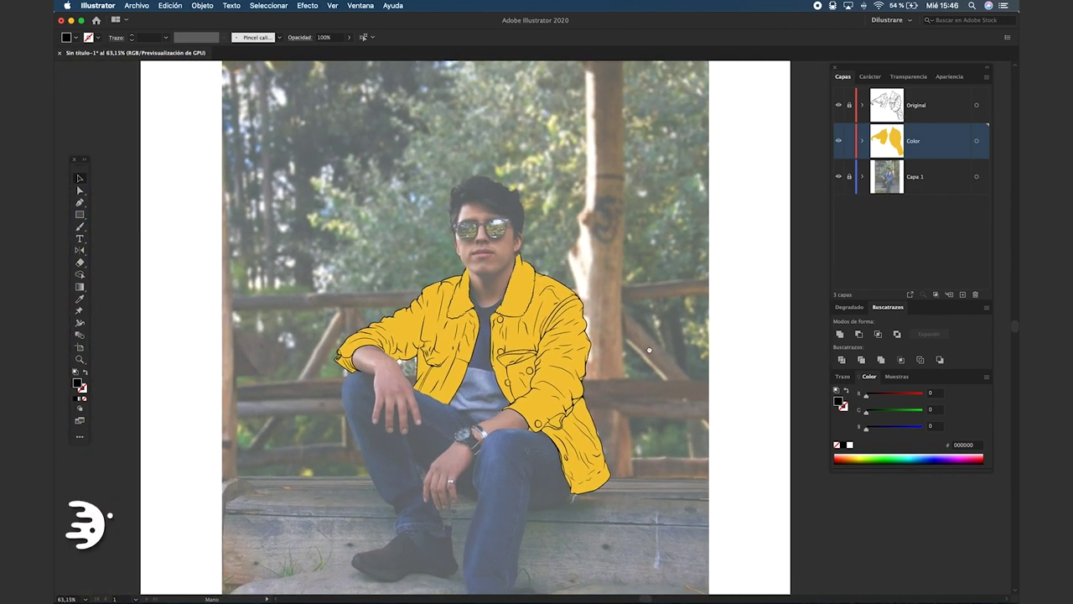
scroll(656, 353, right, 1)
scroll(431, 440, up, 3)
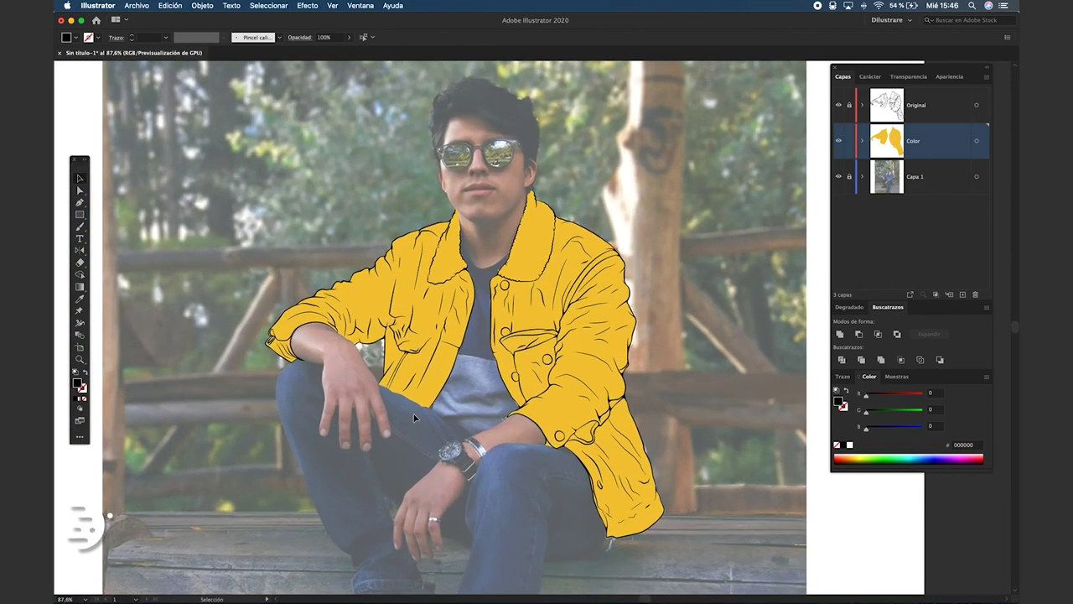
scroll(431, 440, up, 3)
scroll(431, 436, up, 3)
scroll(432, 425, left, 3)
scroll(444, 418, up, 2)
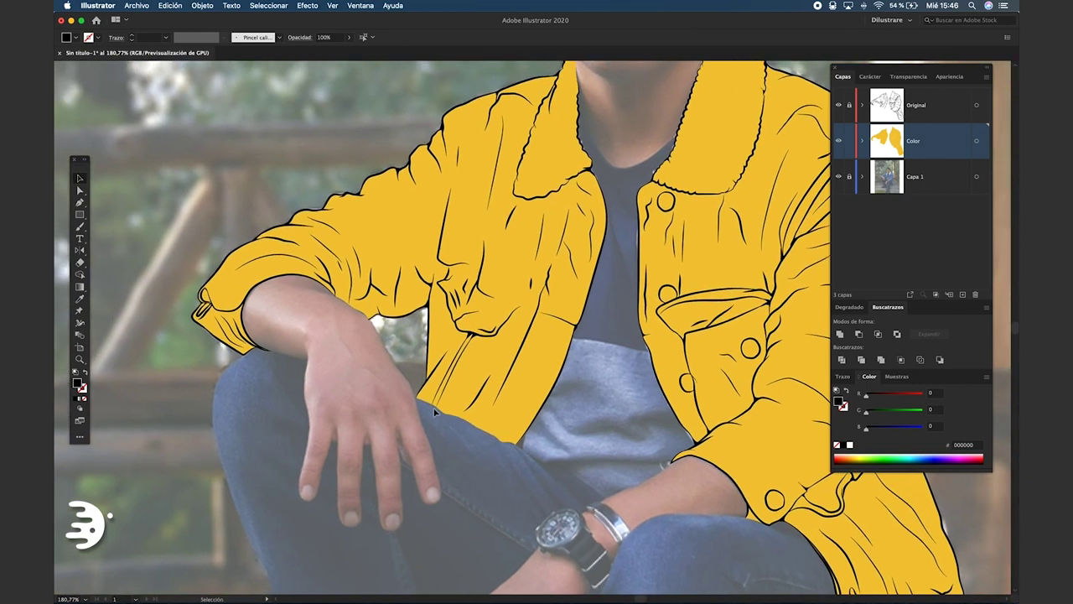
scroll(469, 446, up, 1)
scroll(469, 446, right, 1)
scroll(470, 446, up, 2)
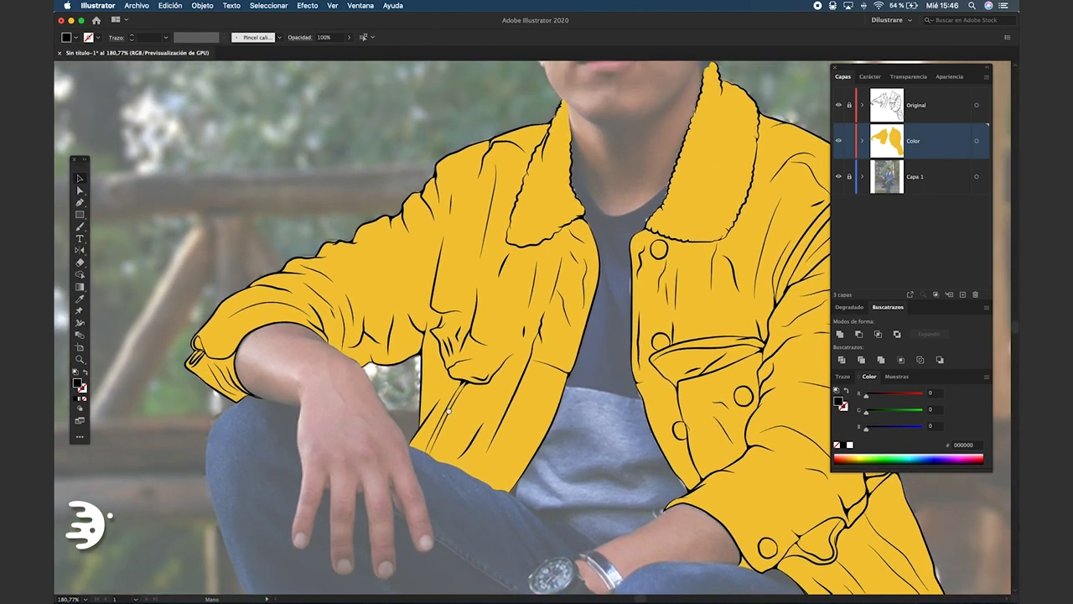
scroll(469, 446, up, 2)
scroll(469, 446, right, 1)
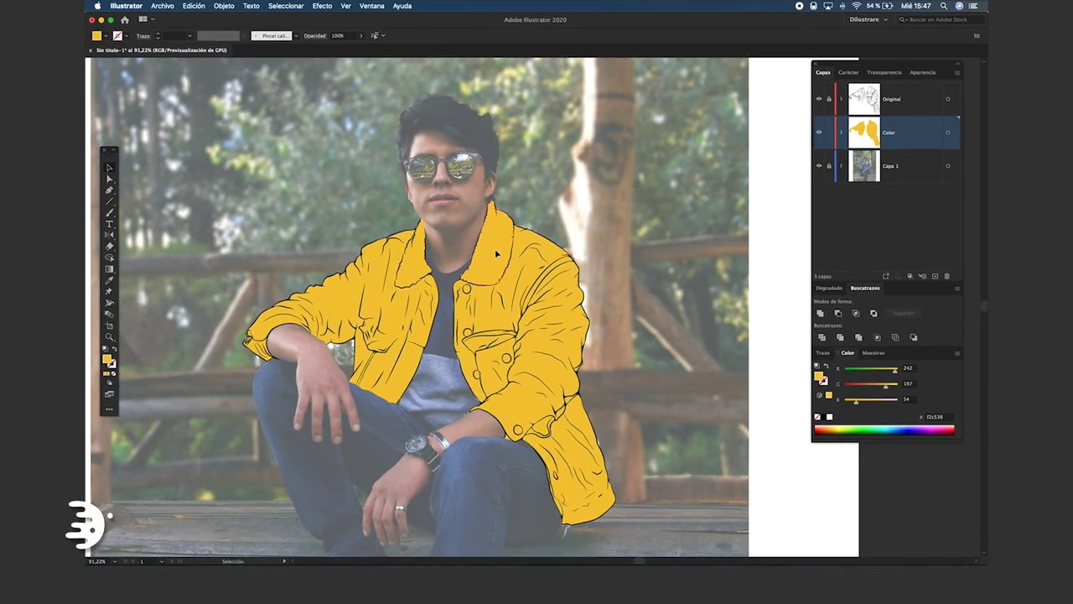
Select the jacket's collar shape so it can be filled white
click(496, 253)
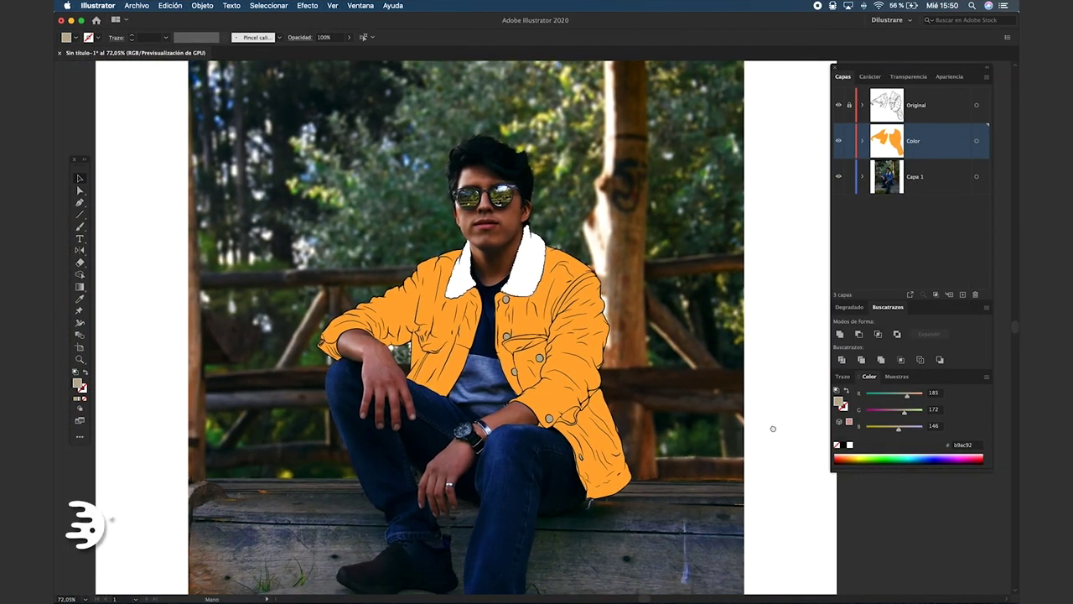
scroll(778, 420, right, 1)
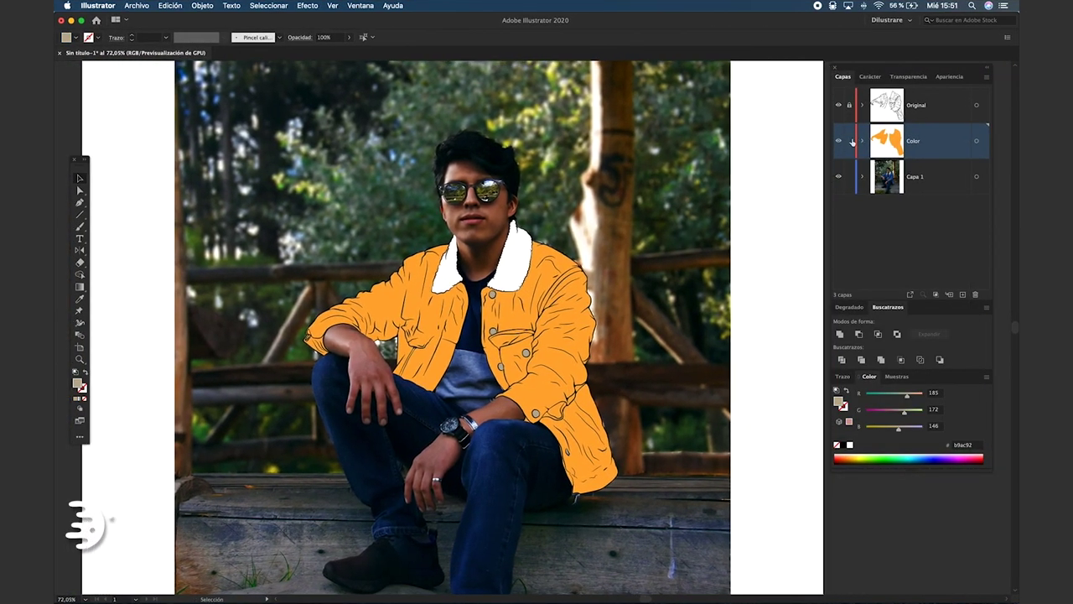
Add a new layer Capa 4 above Color, lock Color and make Capa 4 active
key(super+l)
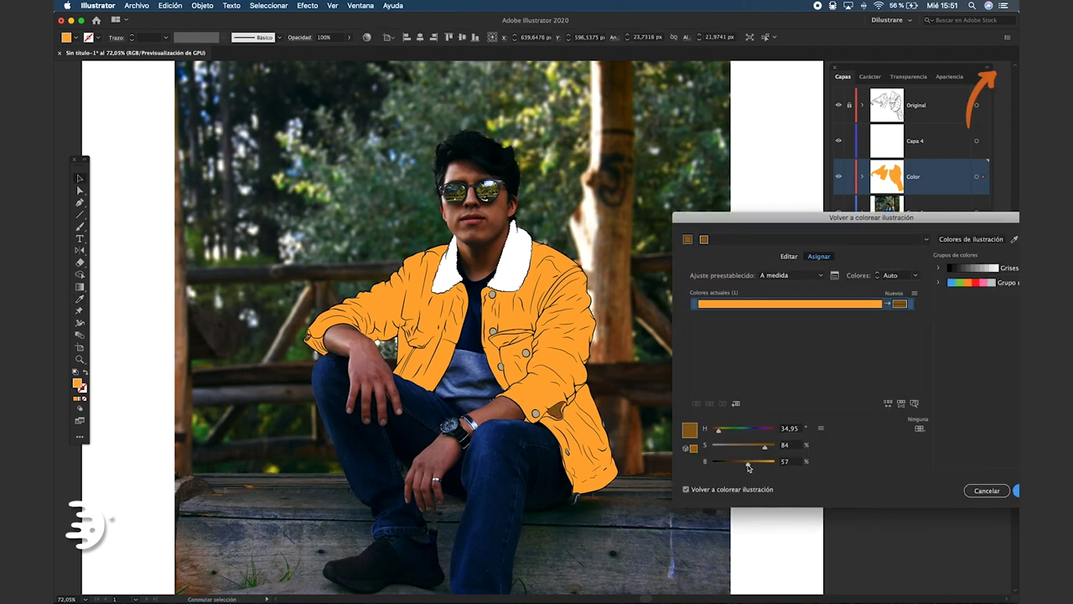
key(Return)
click(777, 463)
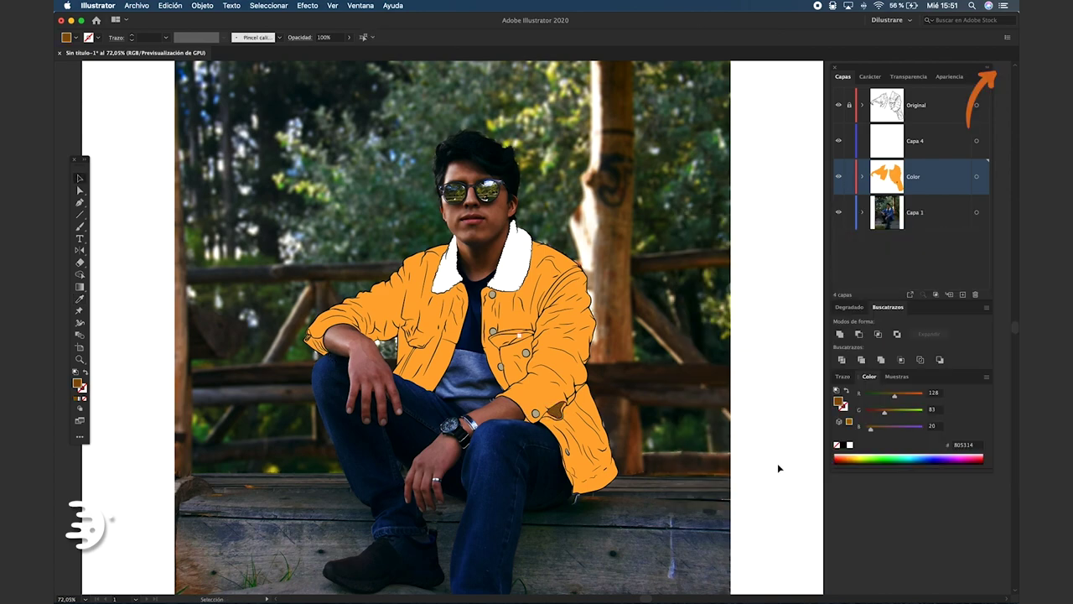
click(850, 175)
click(914, 141)
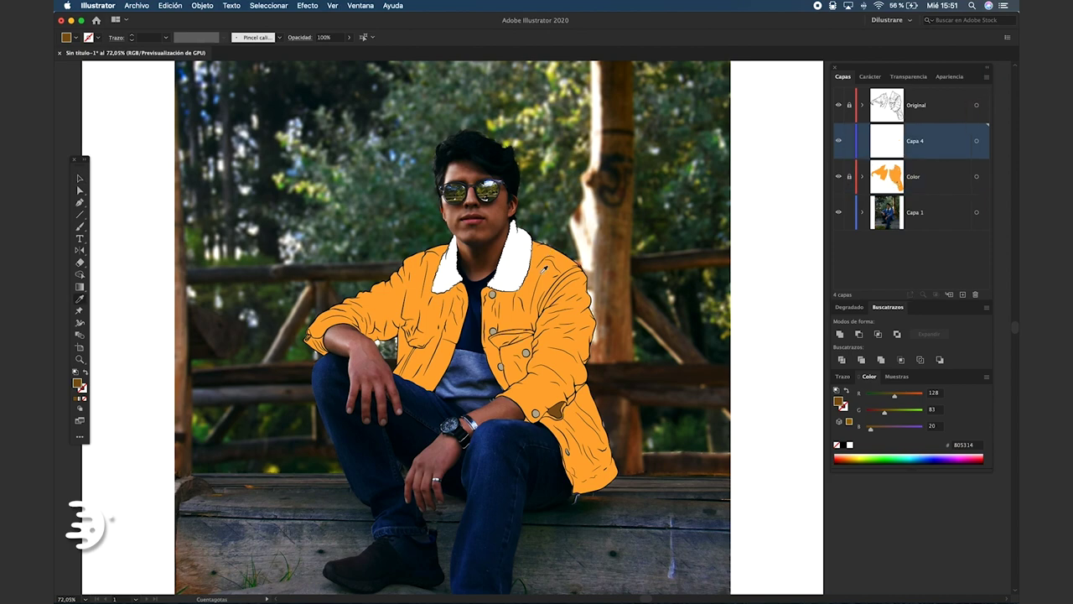
Set up the Pencil tool with a darker brown fill and hide the Color layer
key(n)
double_click(77, 383)
click(805, 299)
key(Return)
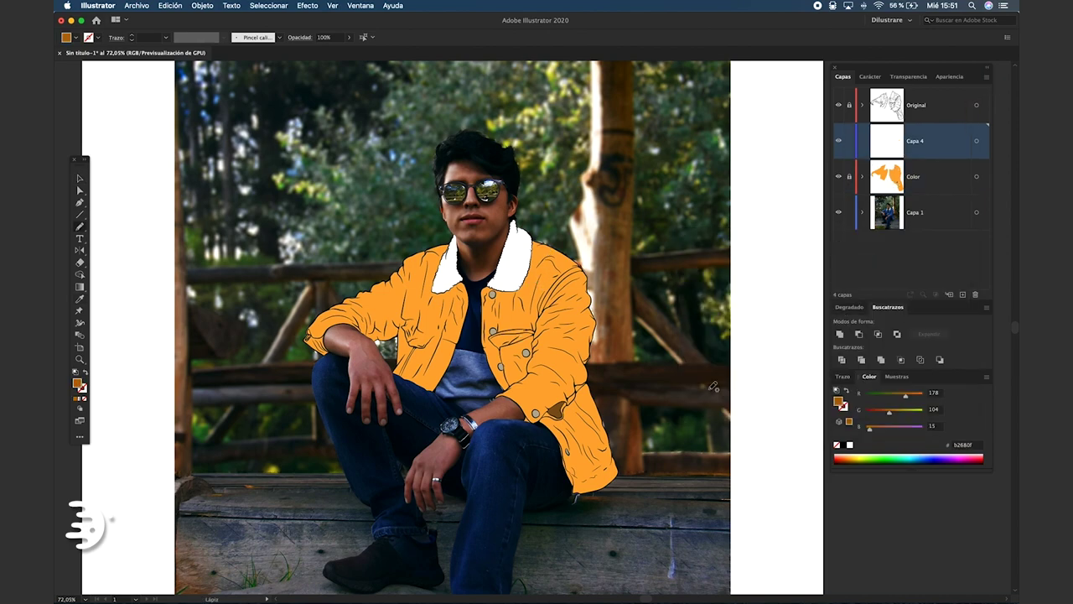
click(841, 177)
Draw flame-shaped shading on the jacket front and pocket fold, then preview without panels
scroll(503, 352, up, 10)
drag(513, 220, 503, 376)
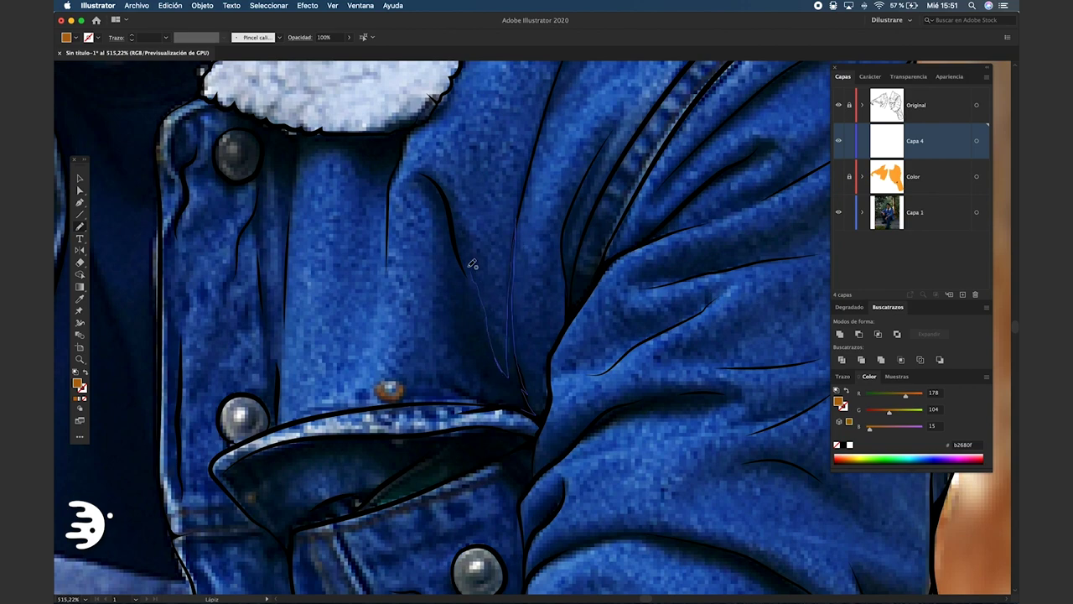
mouse_move(423, 172)
mouse_down()
mouse_move(487, 388)
mouse_move(507, 409)
mouse_up()
scroll(503, 402, up, 2)
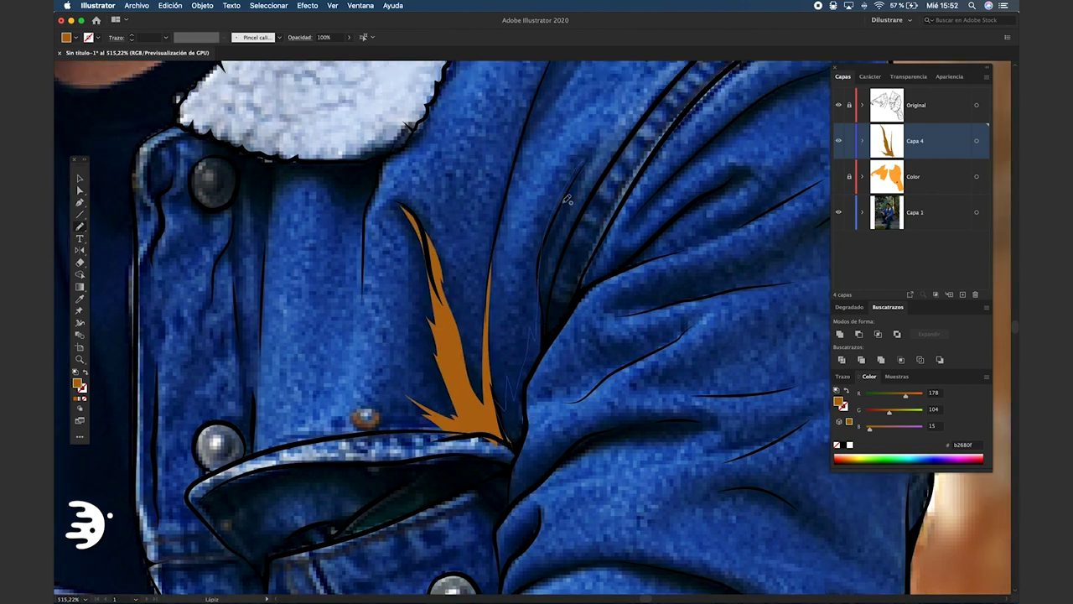
drag(560, 336, 528, 419)
scroll(579, 348, down, 5)
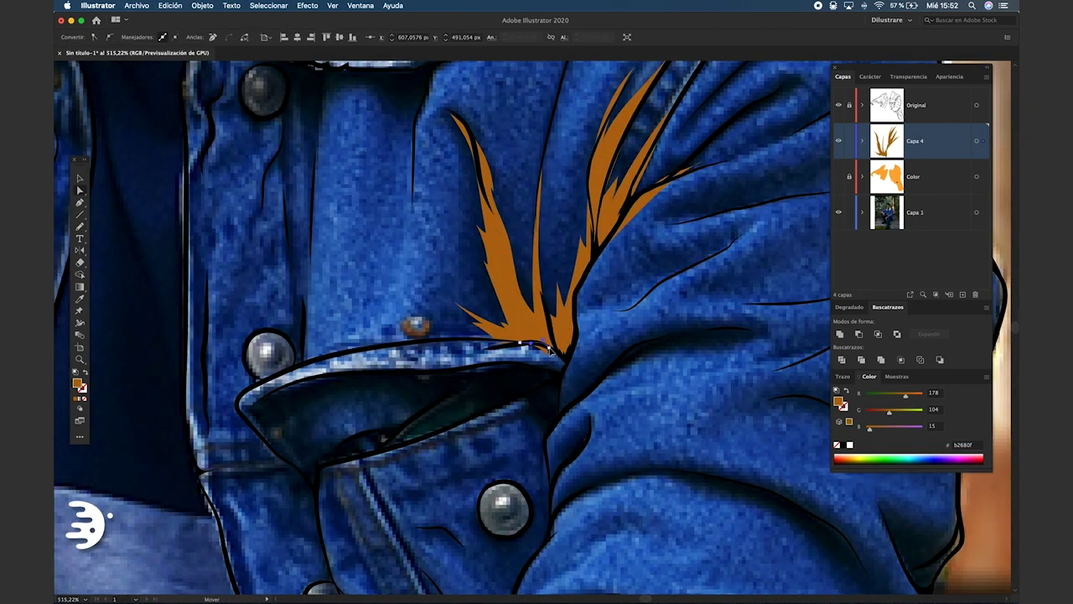
scroll(589, 353, right, 3)
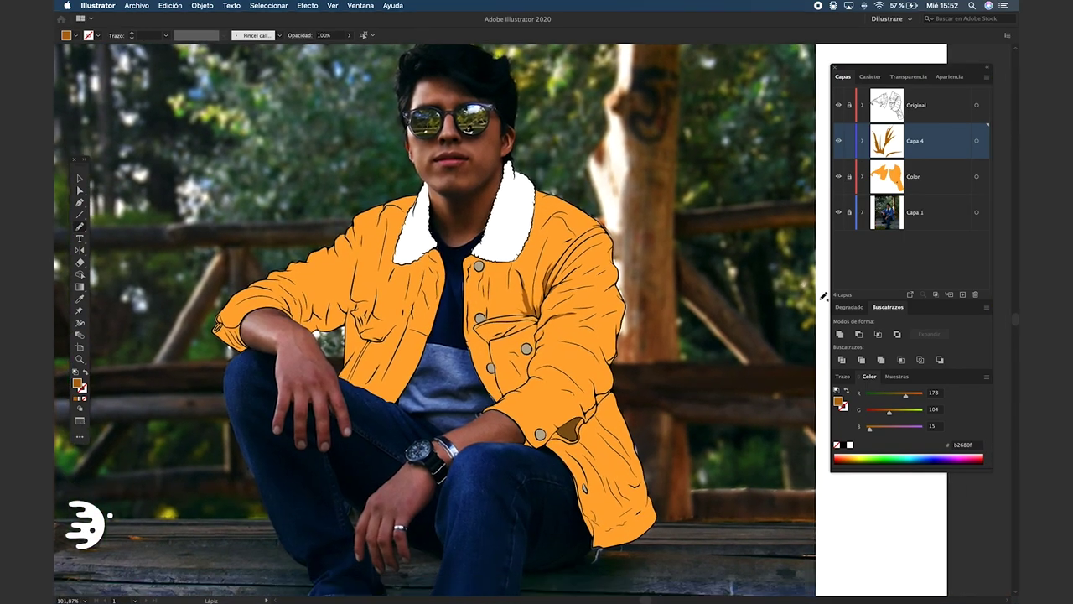
key(Tab)
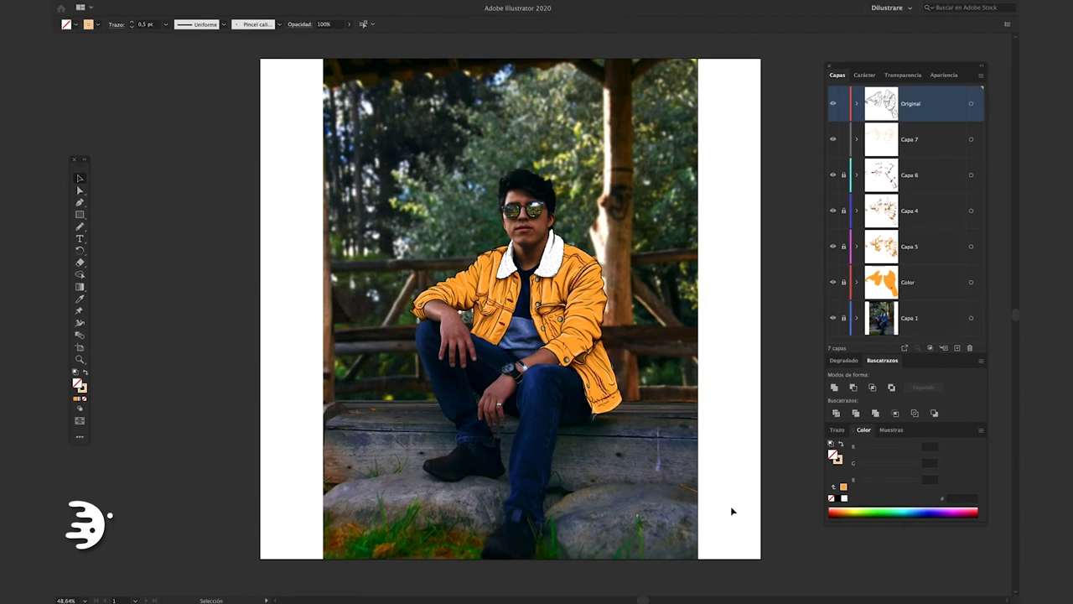
Review layers Capa 7, Capa 6, Capa 4 and Capa 5, leaving Capa 7 active
click(918, 142)
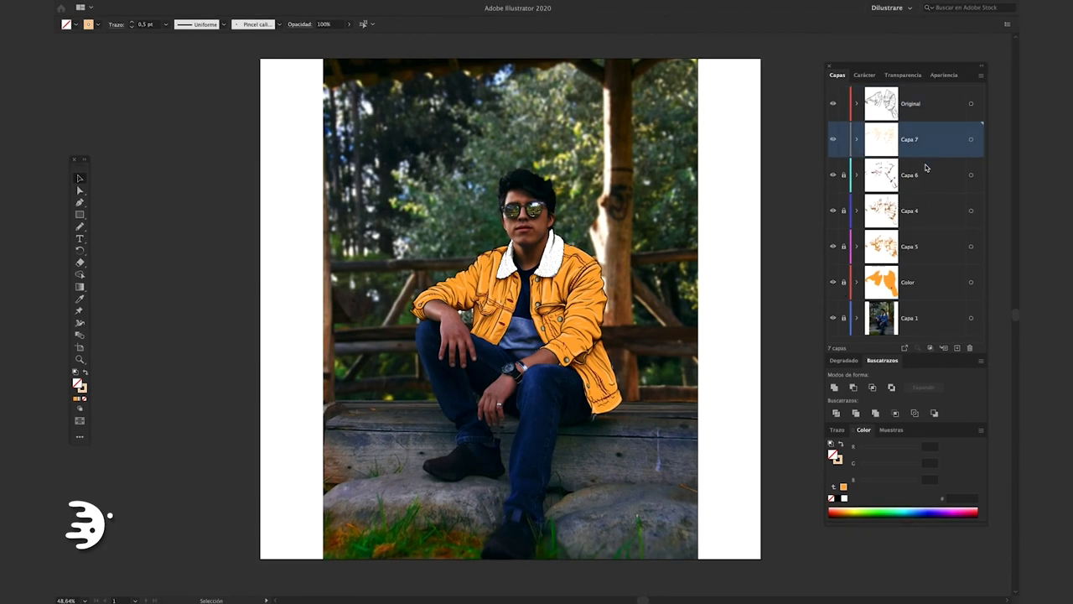
click(922, 174)
click(928, 210)
click(935, 246)
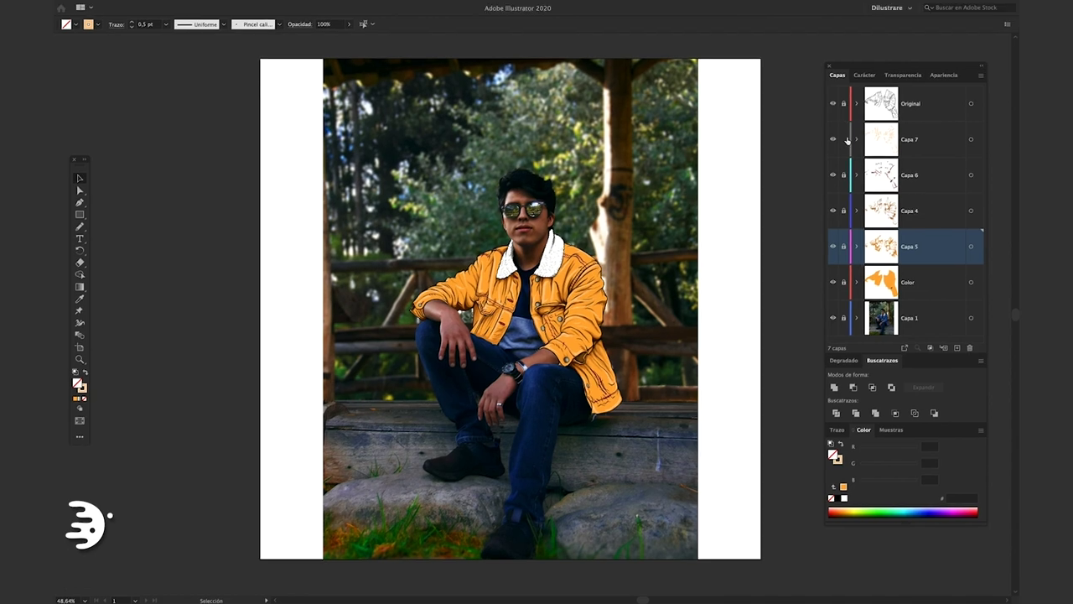
click(872, 138)
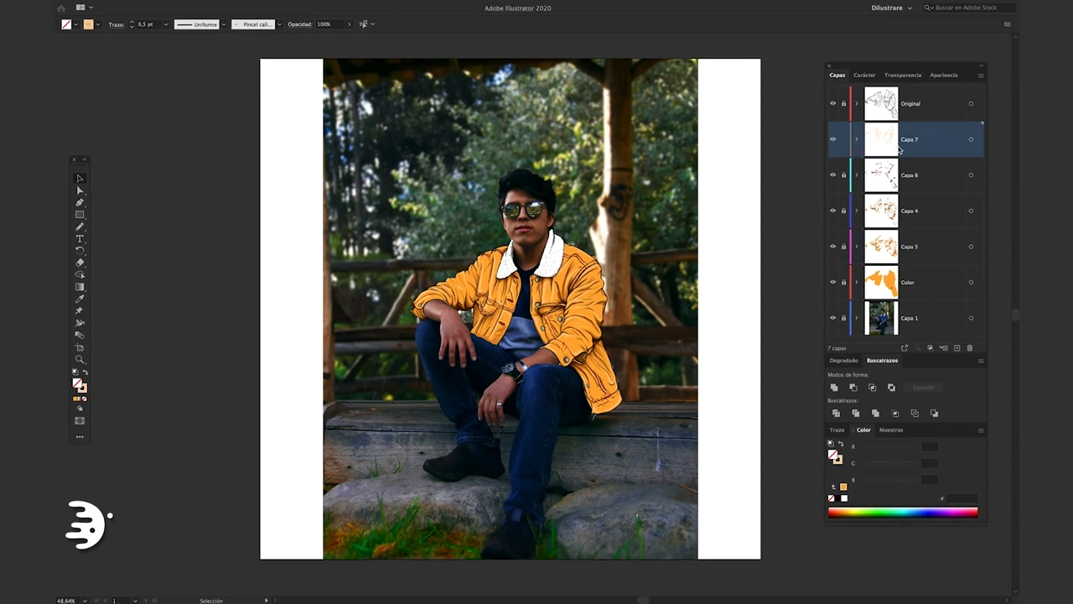
Draw a tiny ellipse at the photo's top-right corner filled with its dark olive colour
scroll(715, 107, up, 3)
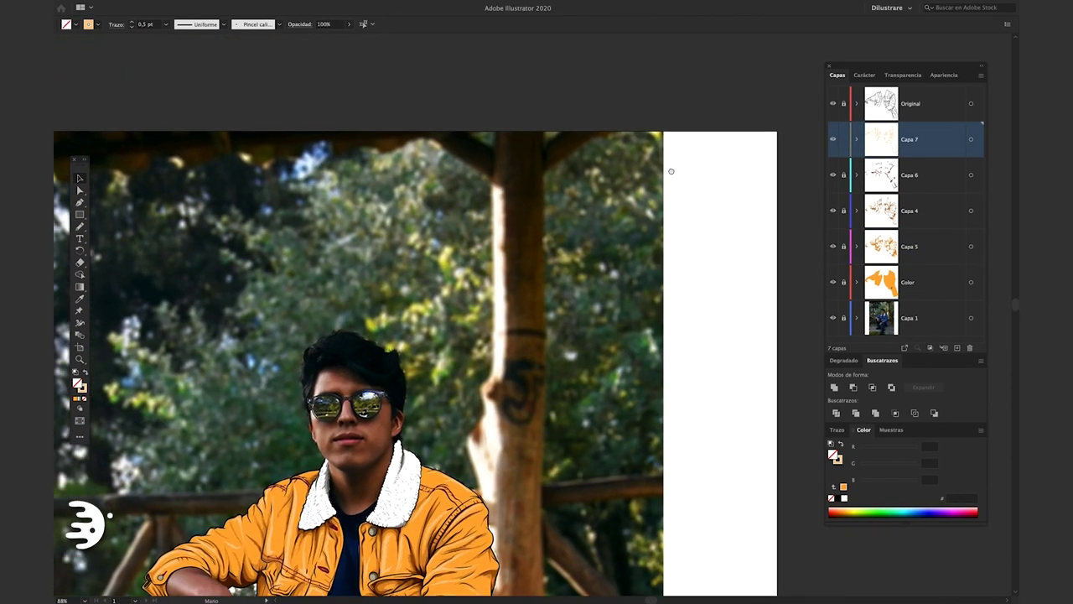
scroll(668, 168, up, 3)
scroll(680, 137, up, 3)
scroll(659, 184, up, 3)
scroll(667, 203, up, 3)
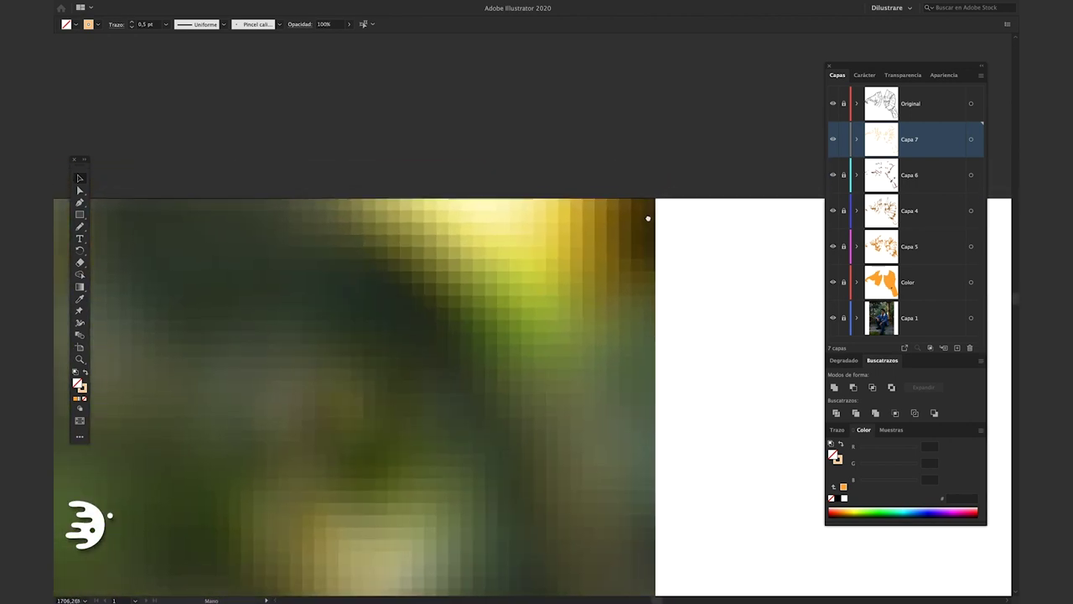
key(l)
drag(626, 210, 635, 219)
key(v)
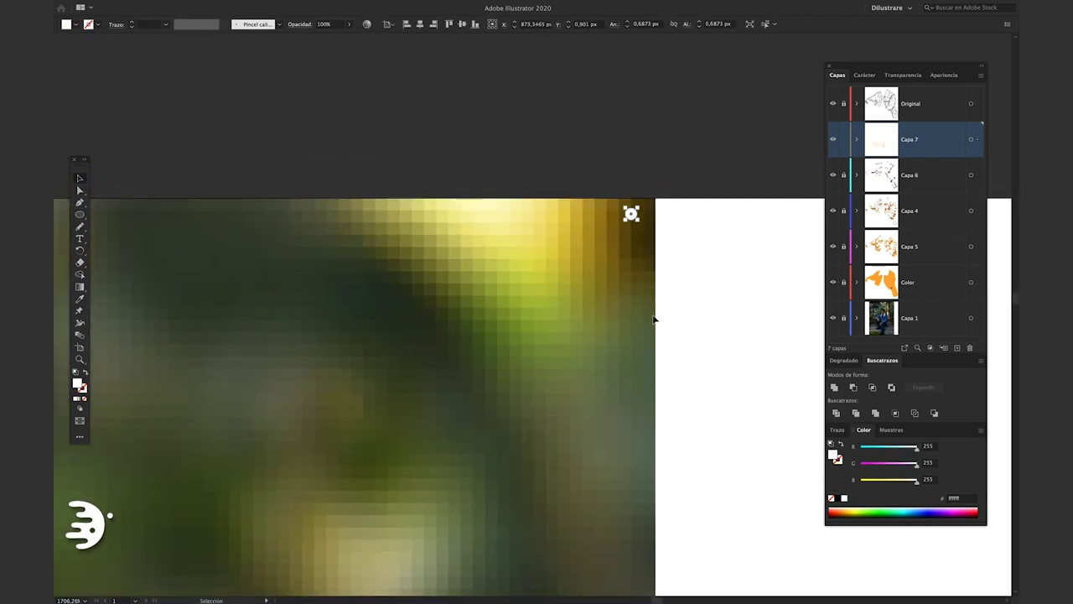
key(i)
click(653, 201)
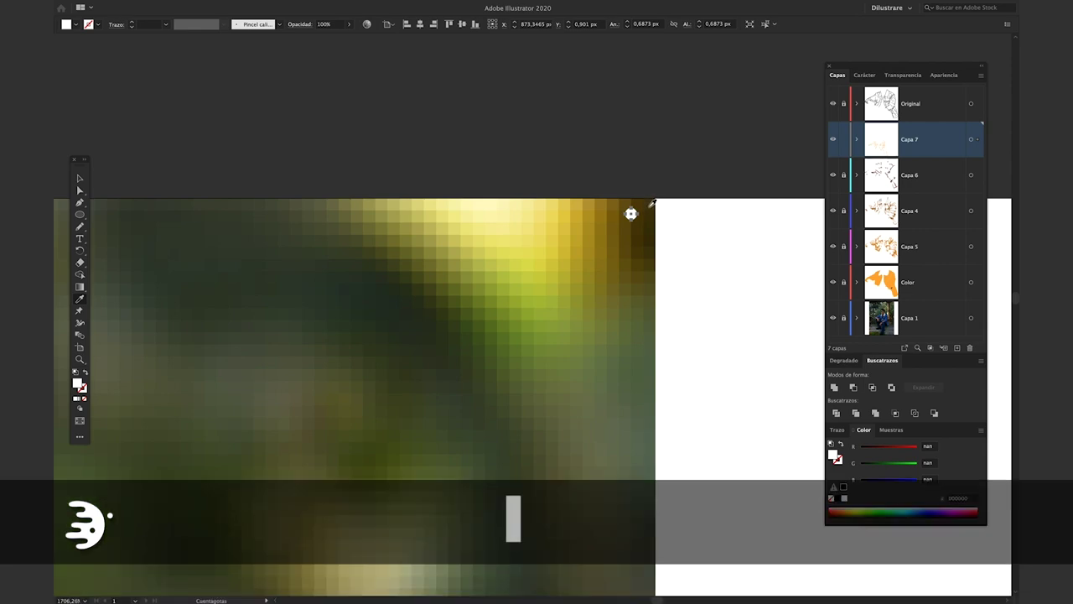
click(651, 203)
key(v)
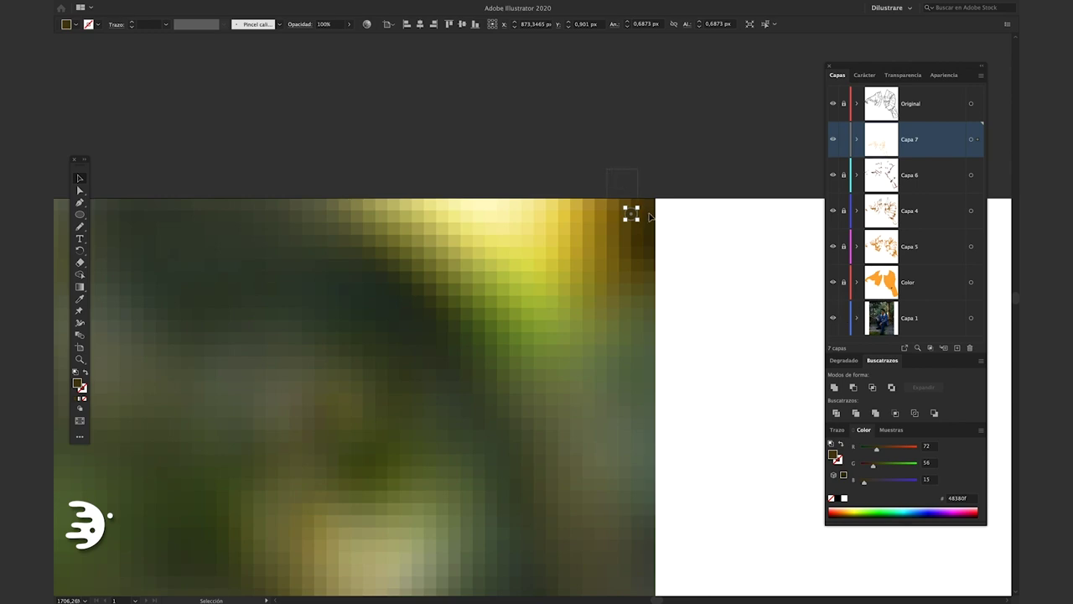
click(617, 205)
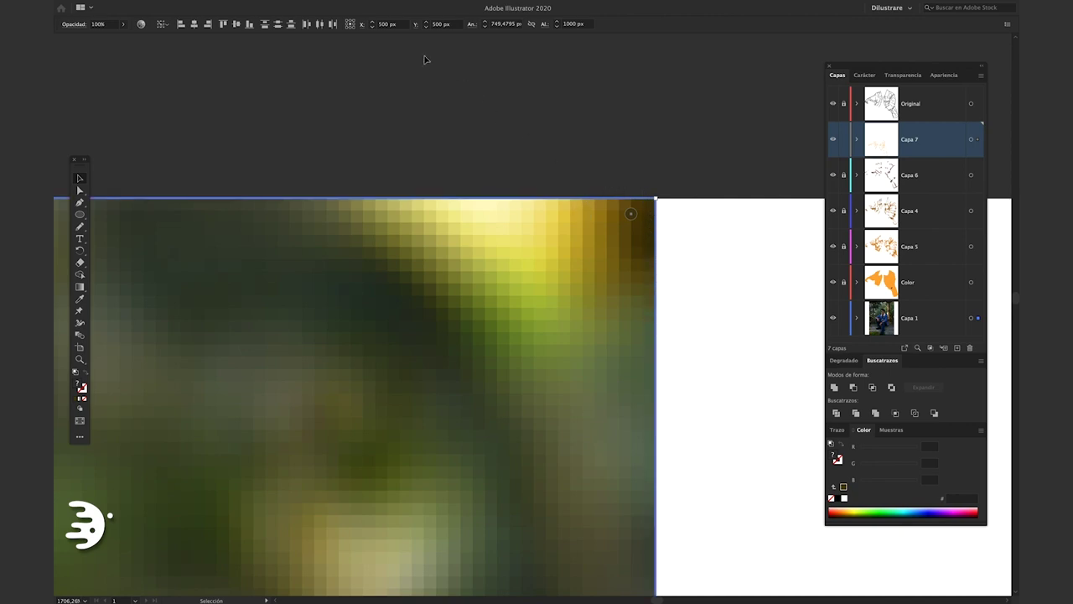
click(209, 25)
click(627, 174)
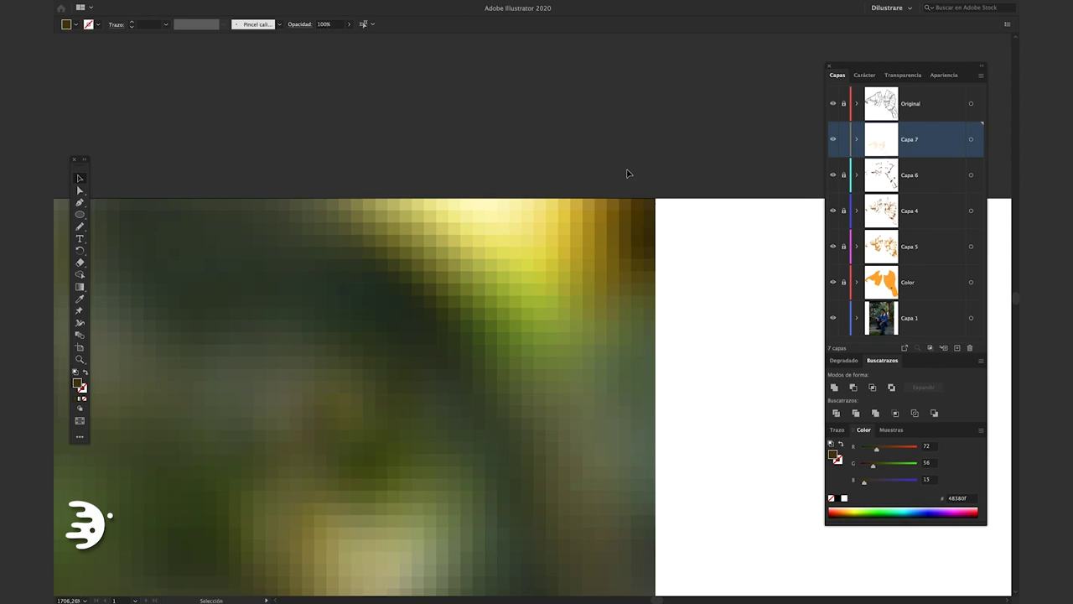
Draw a tiny ellipse at the bottom-left corner sampled to the photo's dark green
scroll(650, 210, down, 10)
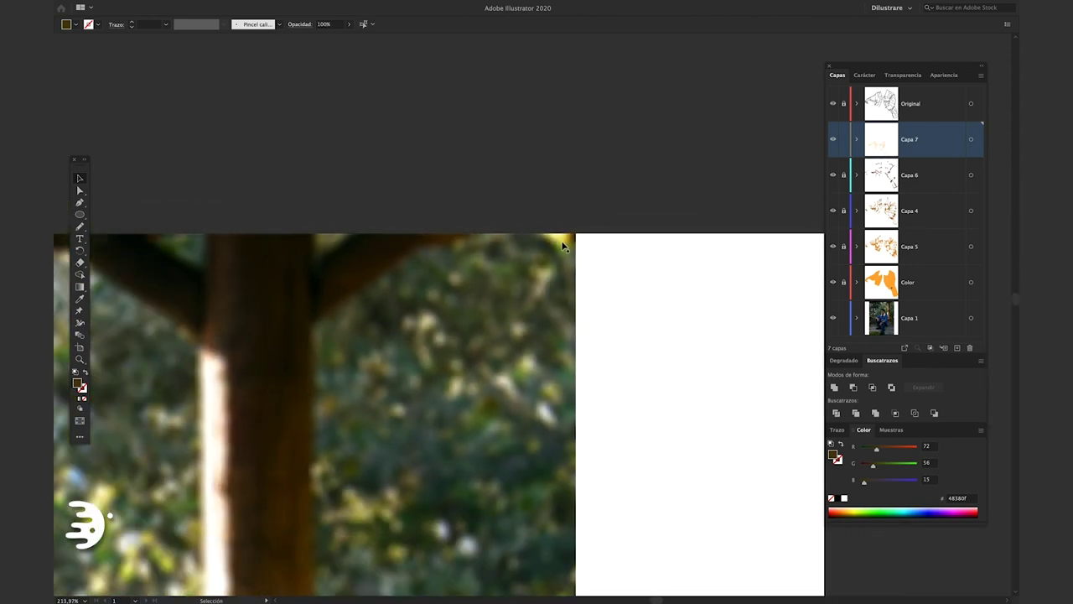
scroll(499, 327, up, 6)
scroll(469, 348, up, 3)
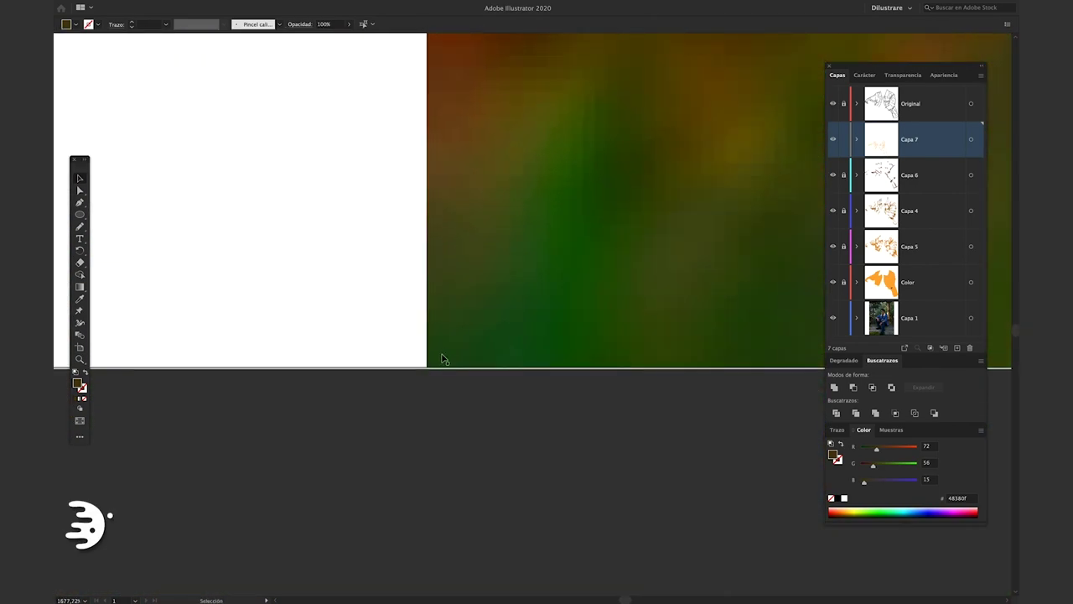
drag(451, 354, 442, 344)
key(v)
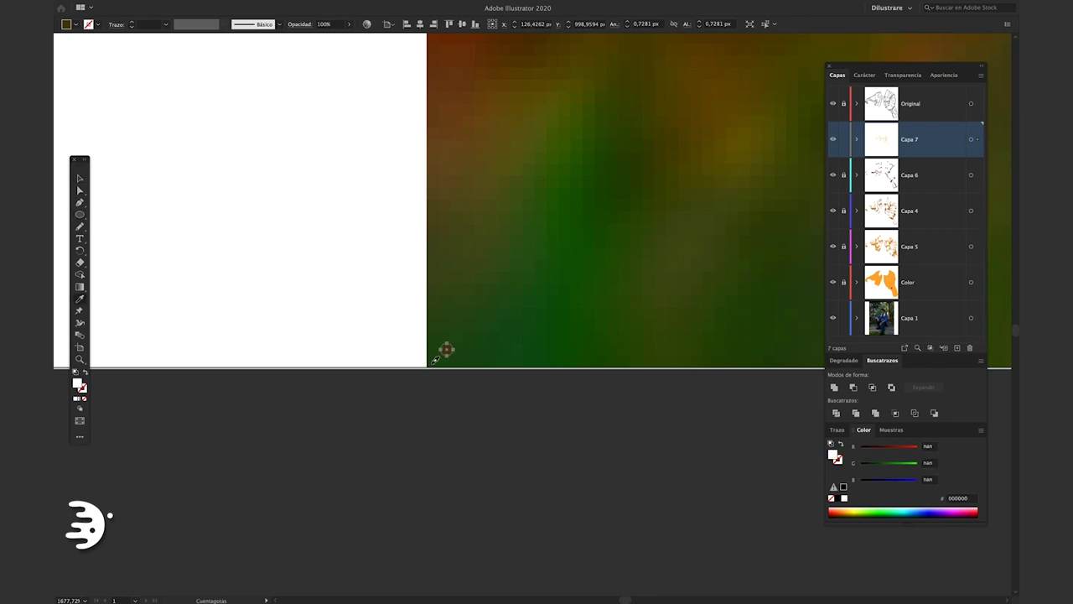
key(i)
click(453, 352)
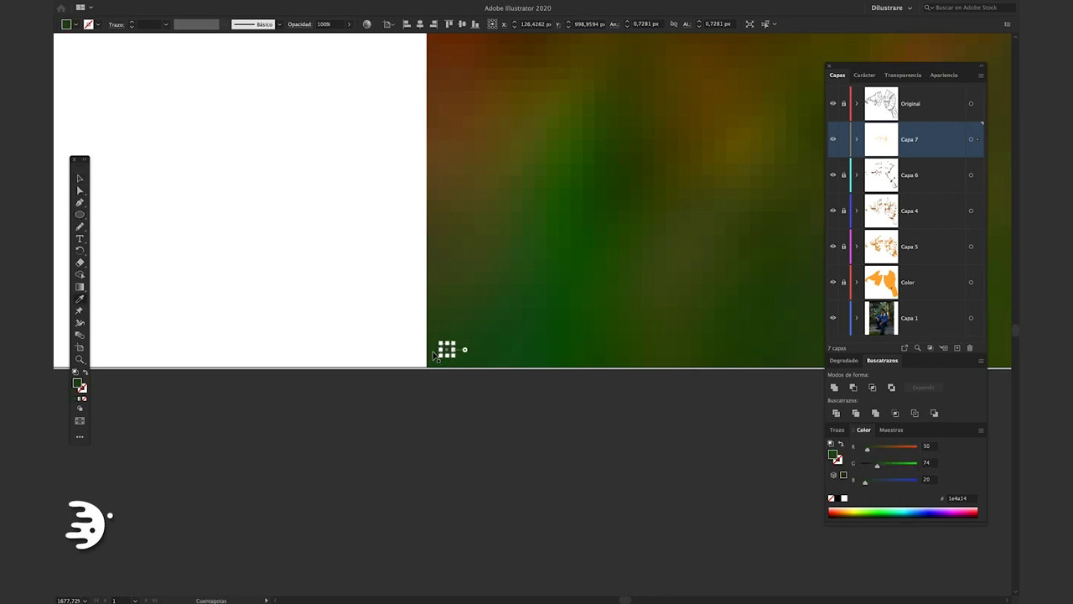
key(v)
click(470, 343)
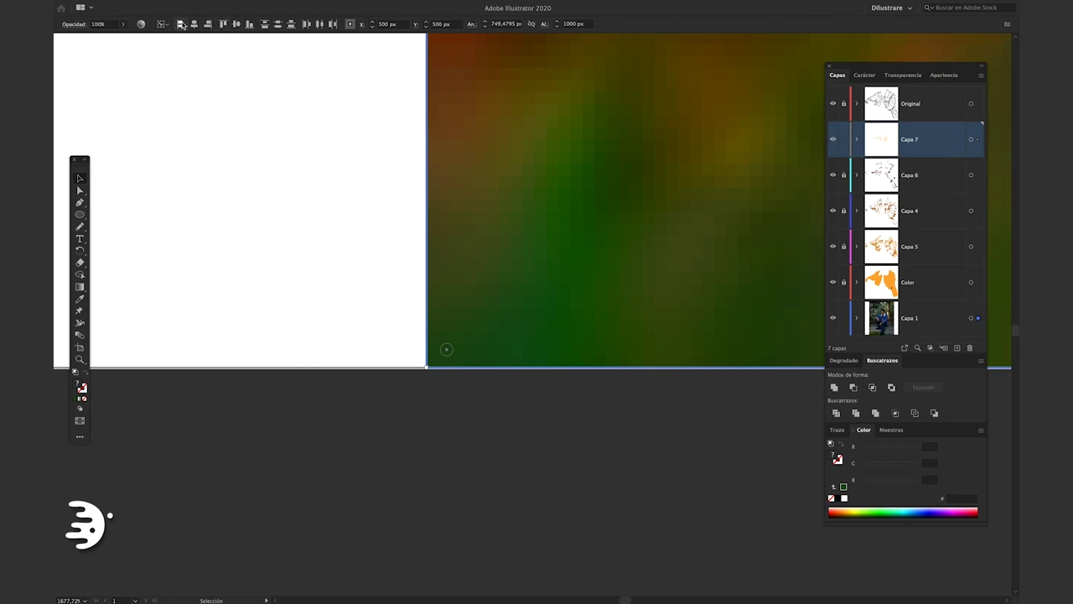
click(252, 189)
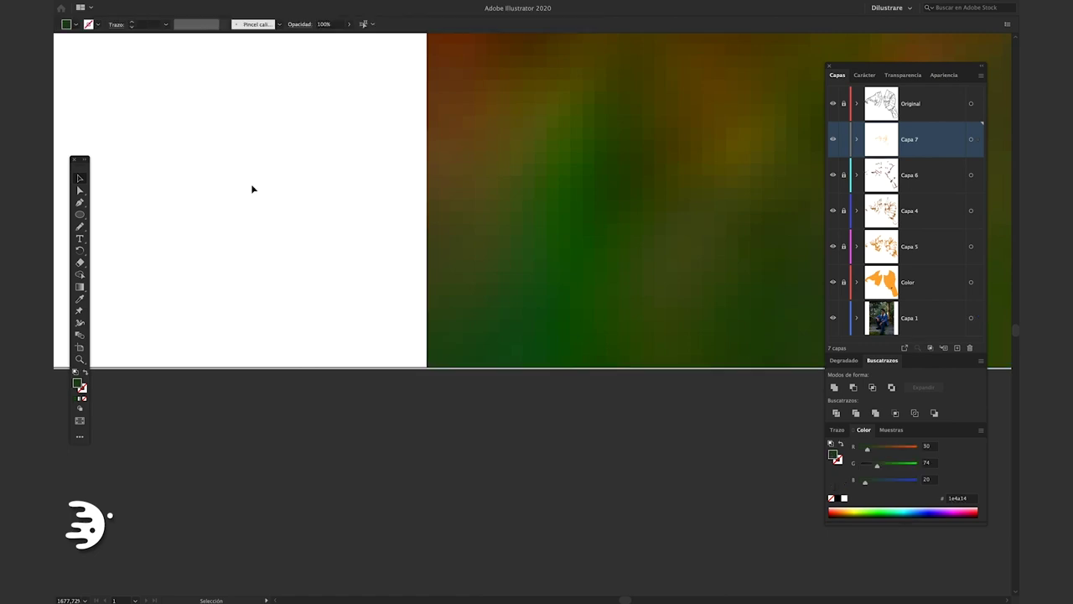
Zoom back out to the whole photo and hide the Capa 1 photo layer
scroll(526, 345, down, 3)
scroll(537, 341, down, 2)
scroll(542, 338, down, 3)
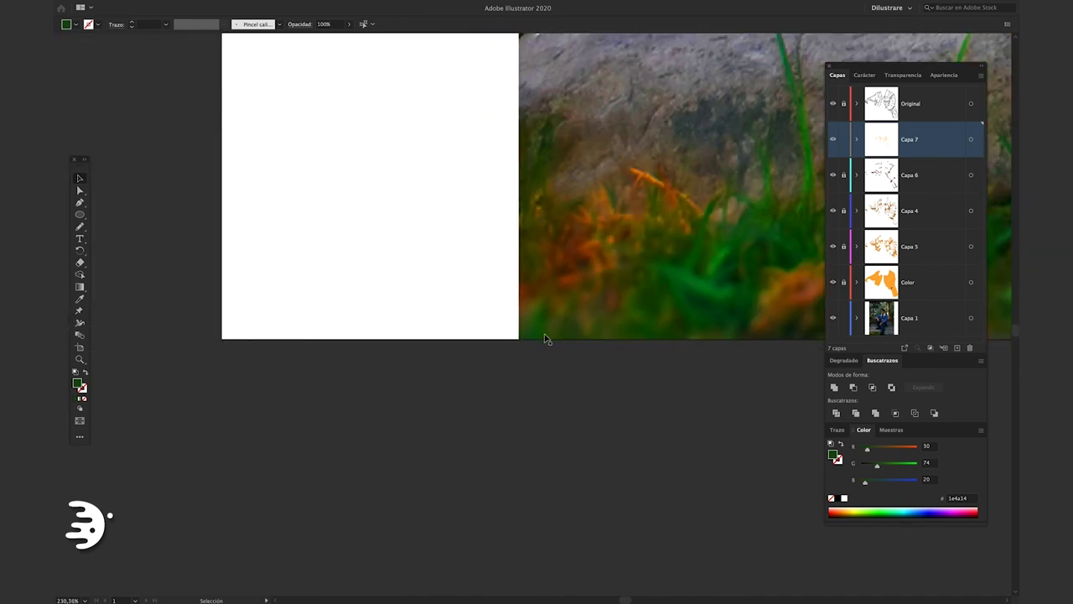
scroll(548, 335, down, 3)
drag(564, 315, 469, 419)
scroll(469, 420, down, 2)
scroll(503, 419, down, 2)
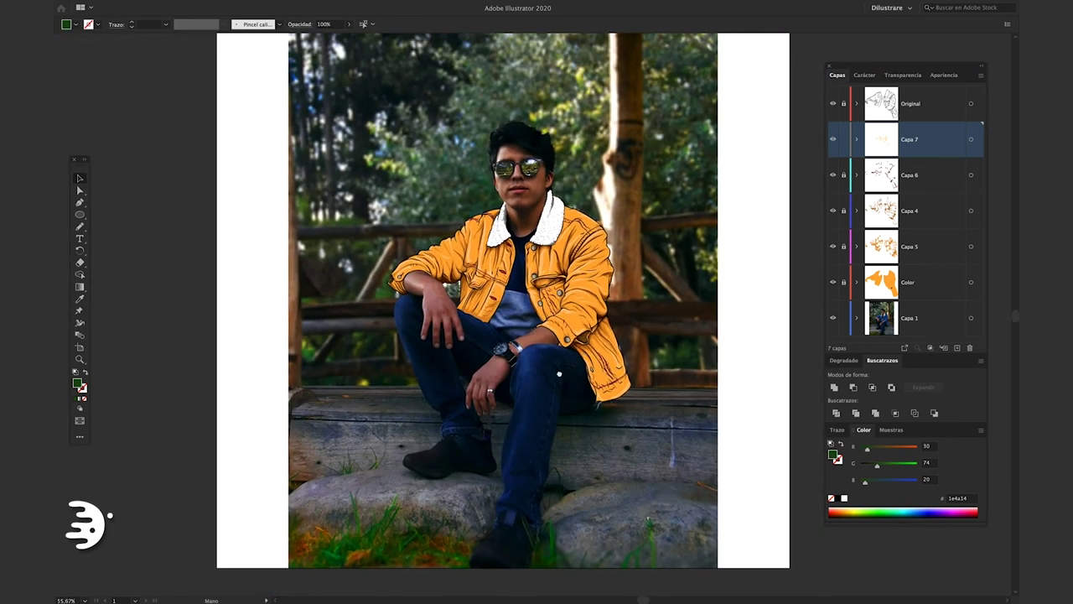
scroll(550, 419, down, 1)
drag(560, 417, 567, 411)
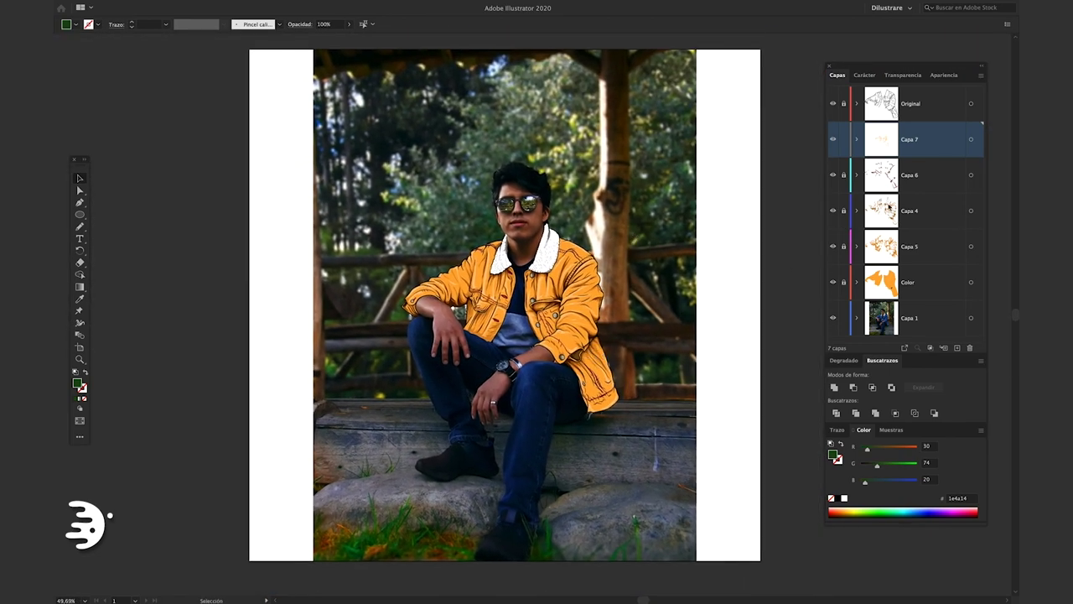
click(834, 320)
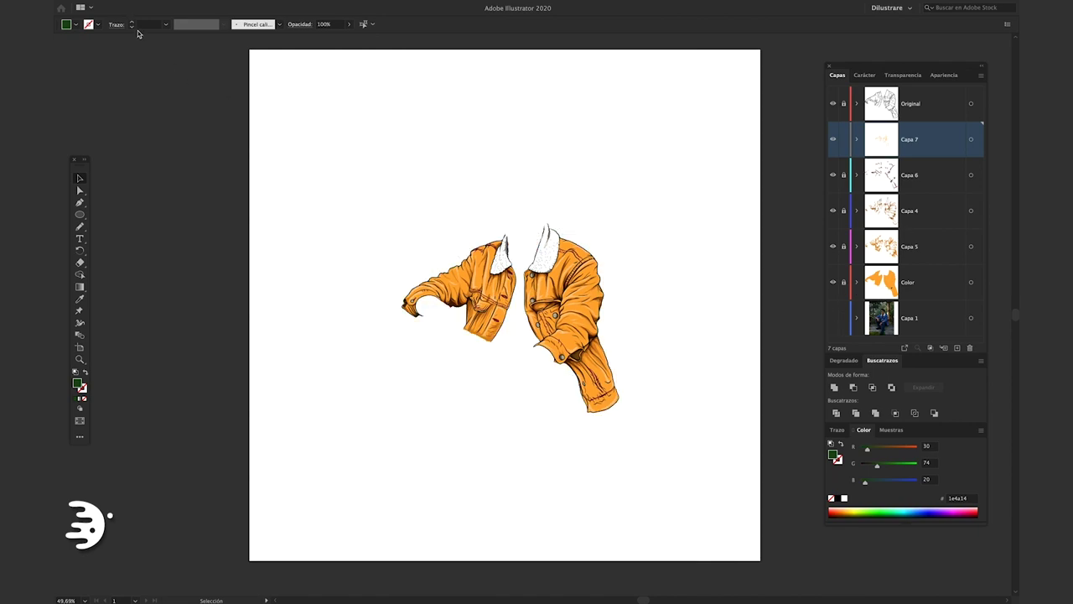
Export the artwork as Fred.png with Alta (300 ppi) resolution via Exportar como
click(170, 6)
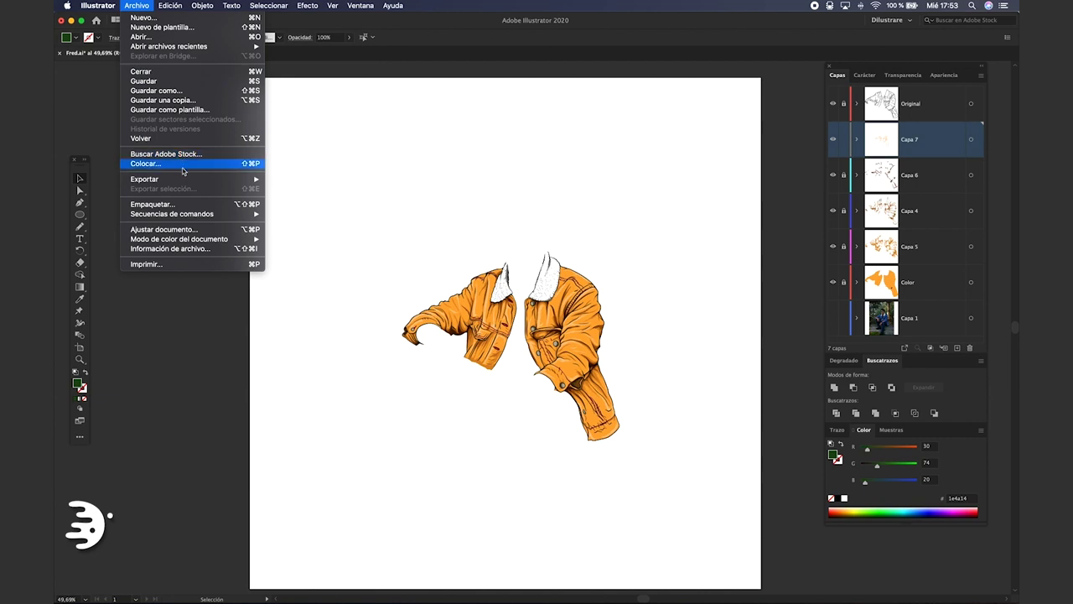
mouse_move(144, 178)
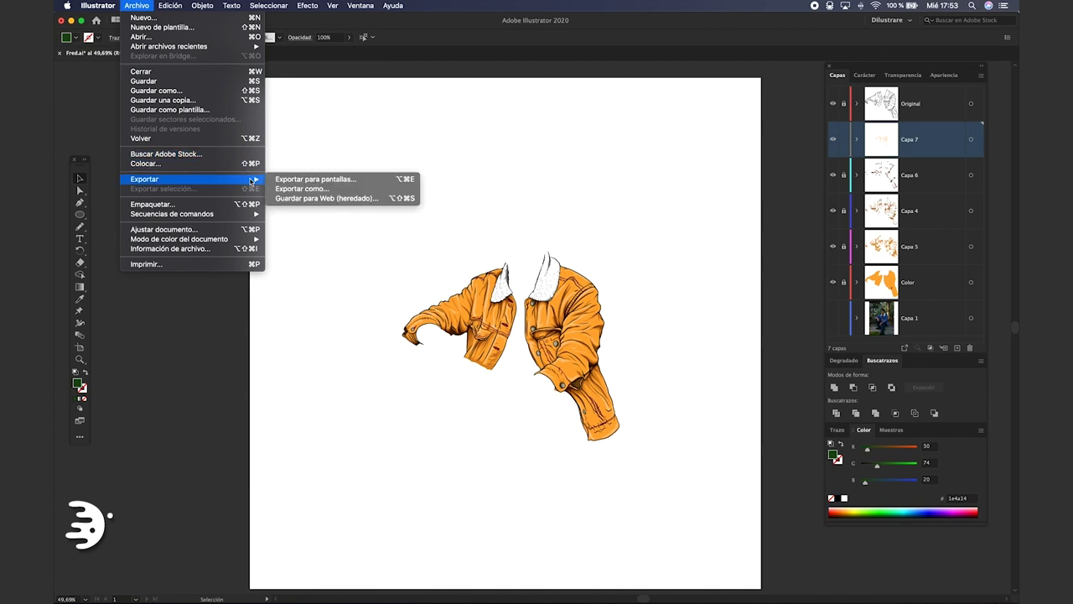
click(270, 191)
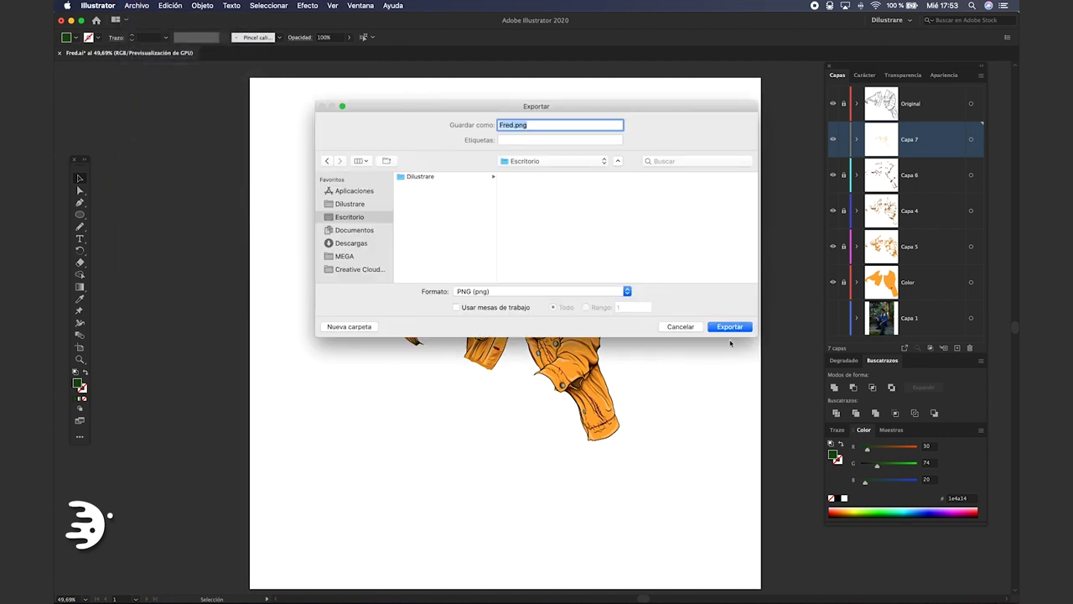
click(728, 326)
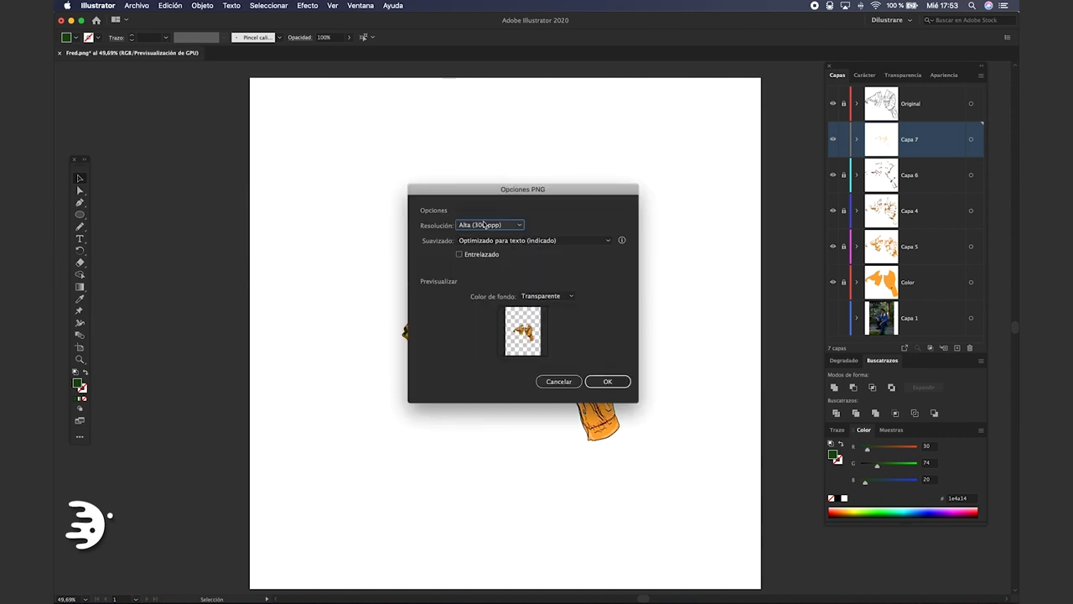
click(513, 225)
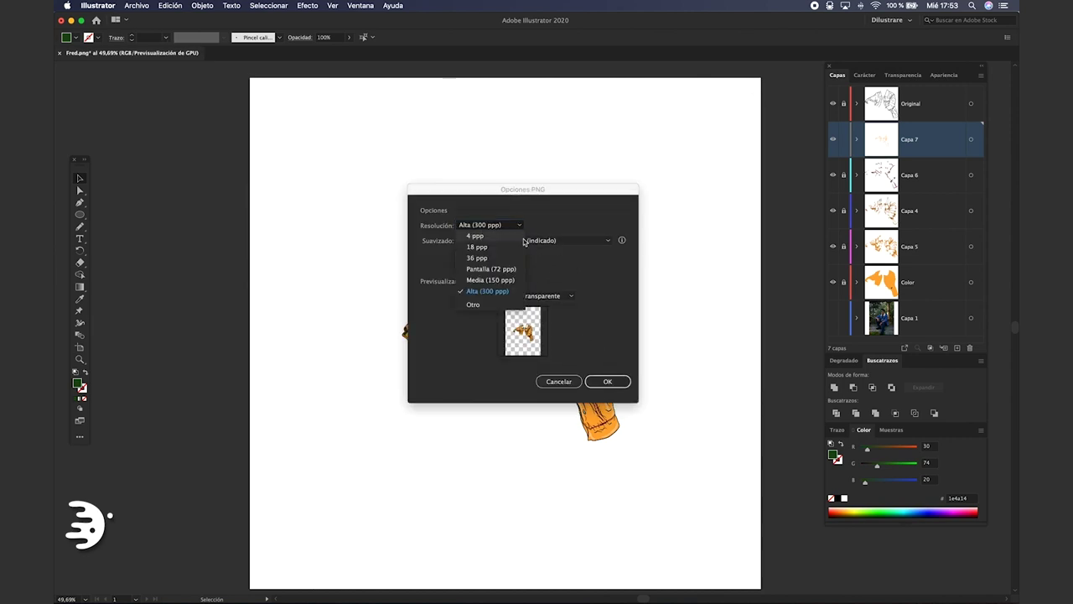
click(501, 291)
click(606, 381)
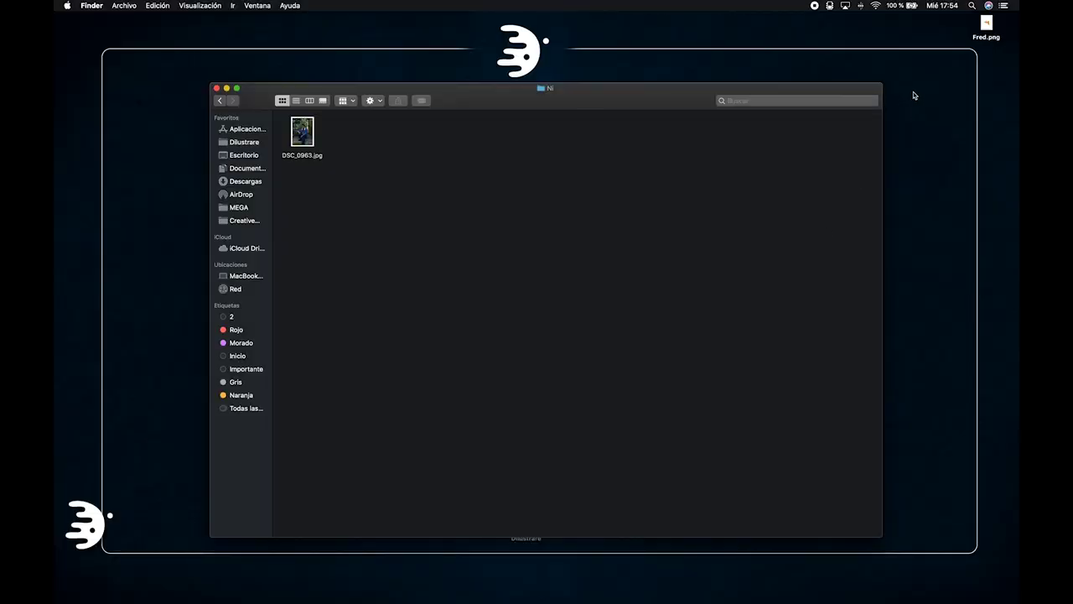
Quick Look the exported Fred.png, then open DSC_0963.jpg in Photoshop from the Dock
click(988, 25)
key(space)
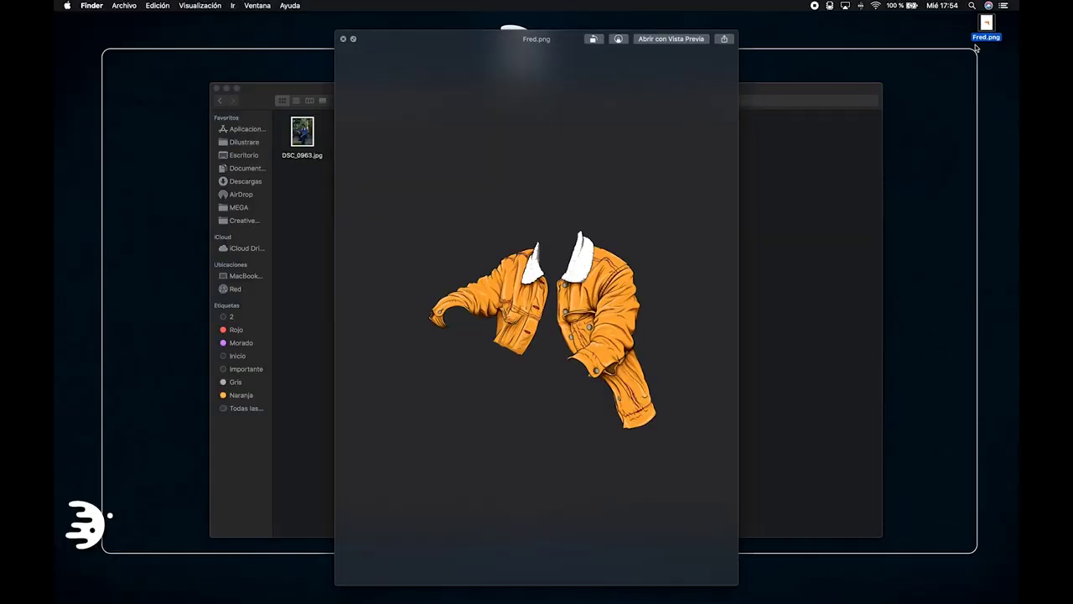
key(space)
click(304, 135)
drag(303, 135, 75, 358)
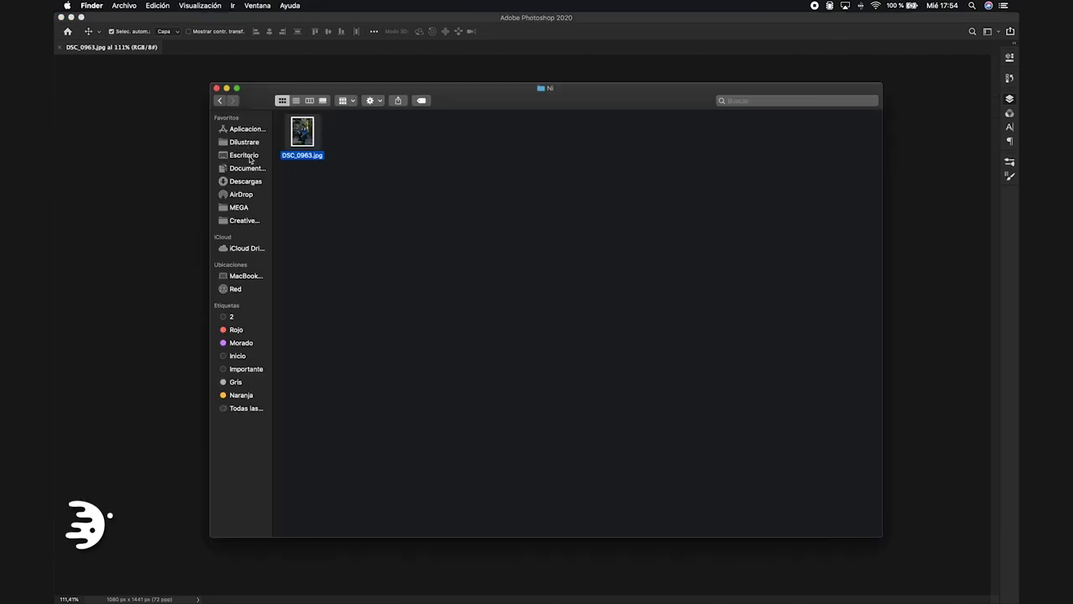
Place Fred.png over the photo scaled to about 144%, then drag in a 'textura de tela' image
click(249, 160)
drag(358, 135, 639, 454)
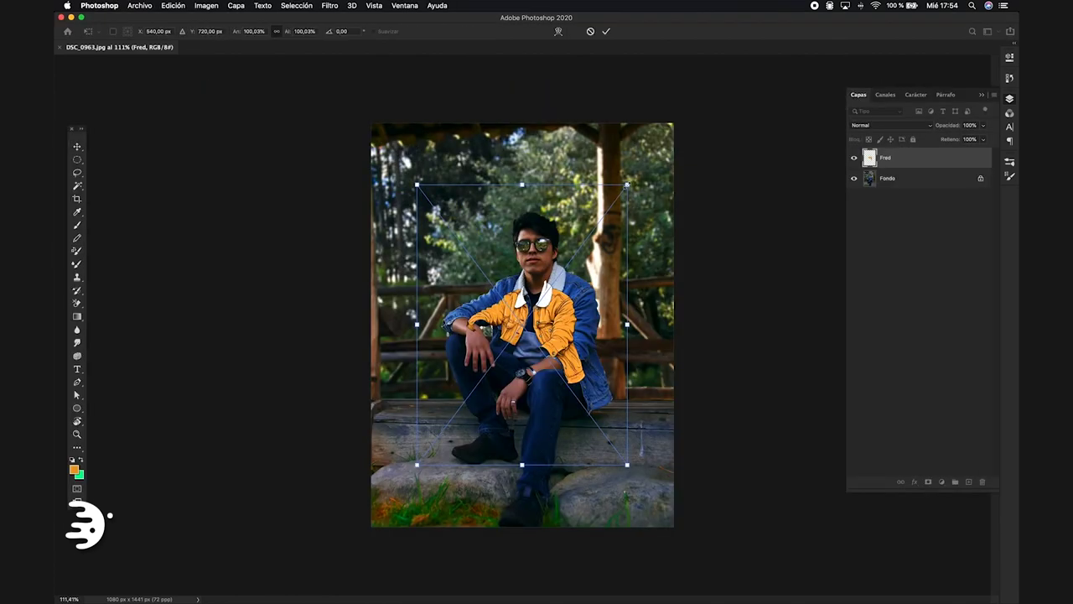
drag(627, 184, 674, 122)
drag(416, 464, 373, 524)
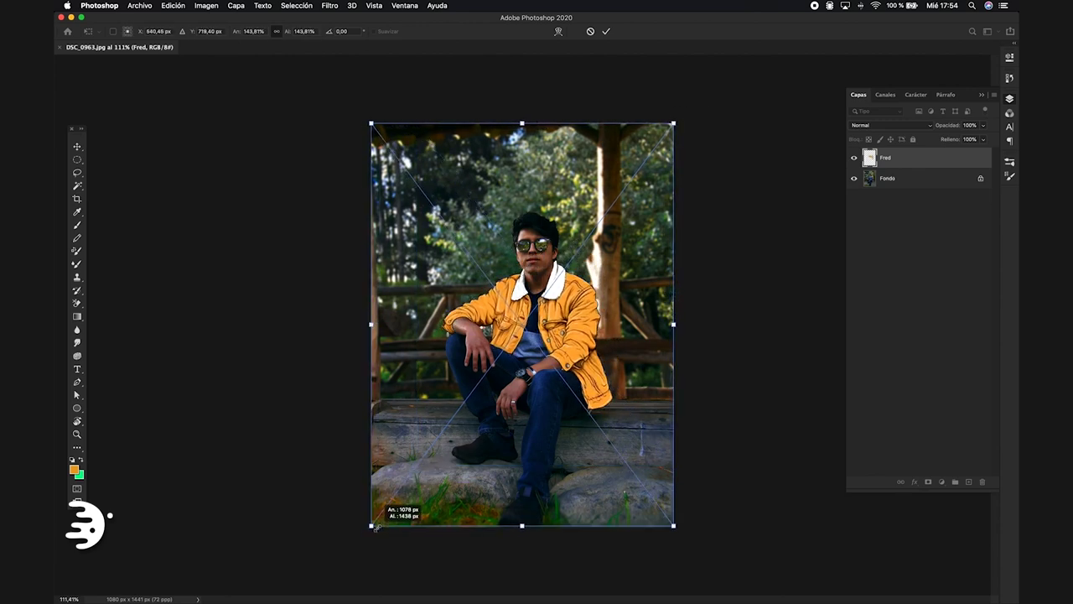
drag(510, 382, 515, 375)
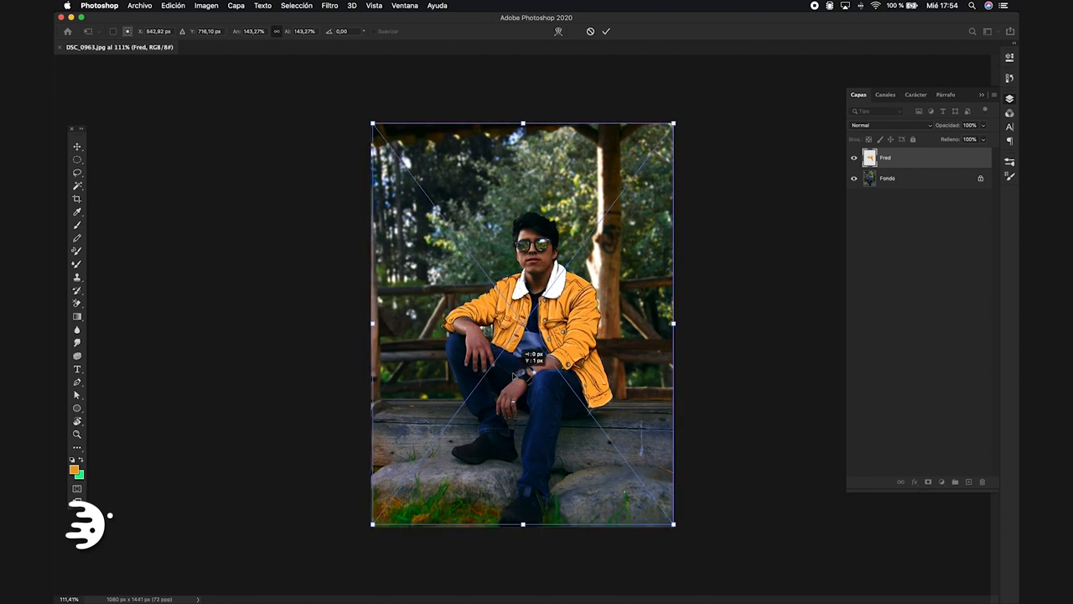
drag(372, 524, 368, 528)
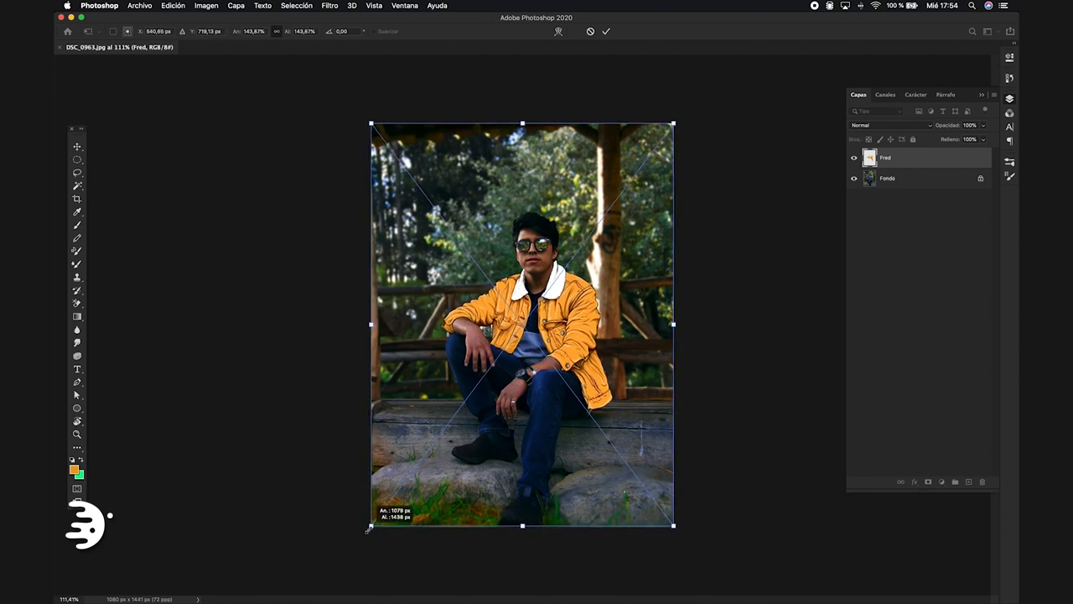
key(Return)
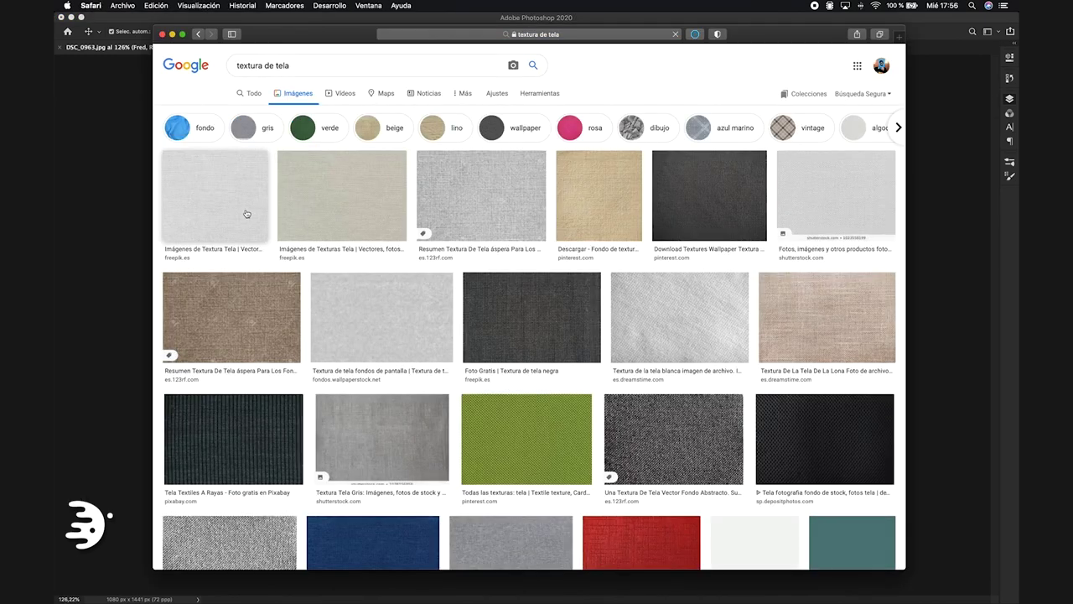
click(247, 214)
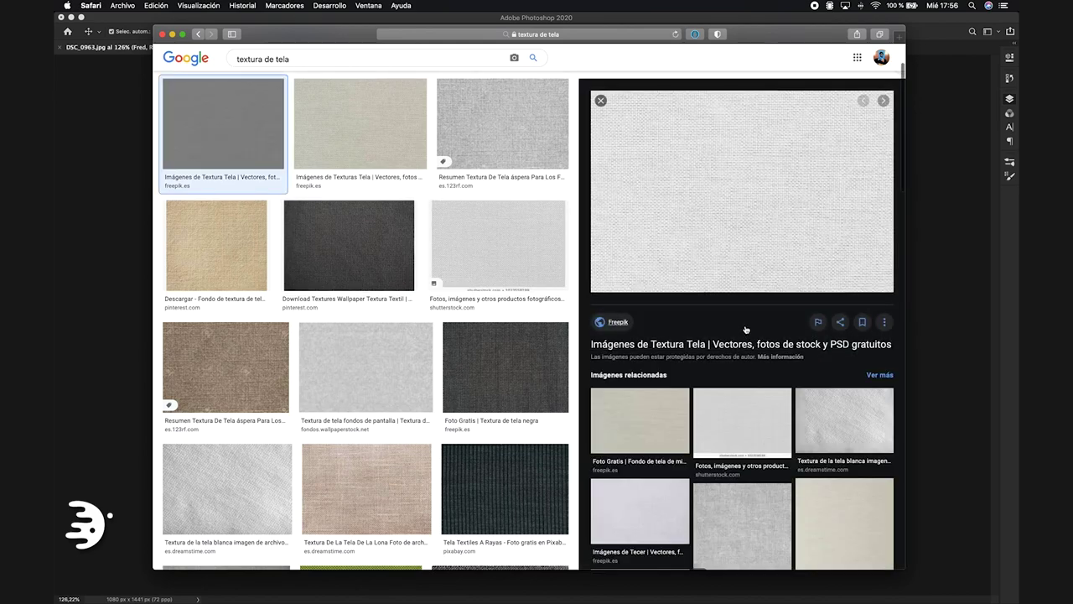
drag(724, 225, 517, 300)
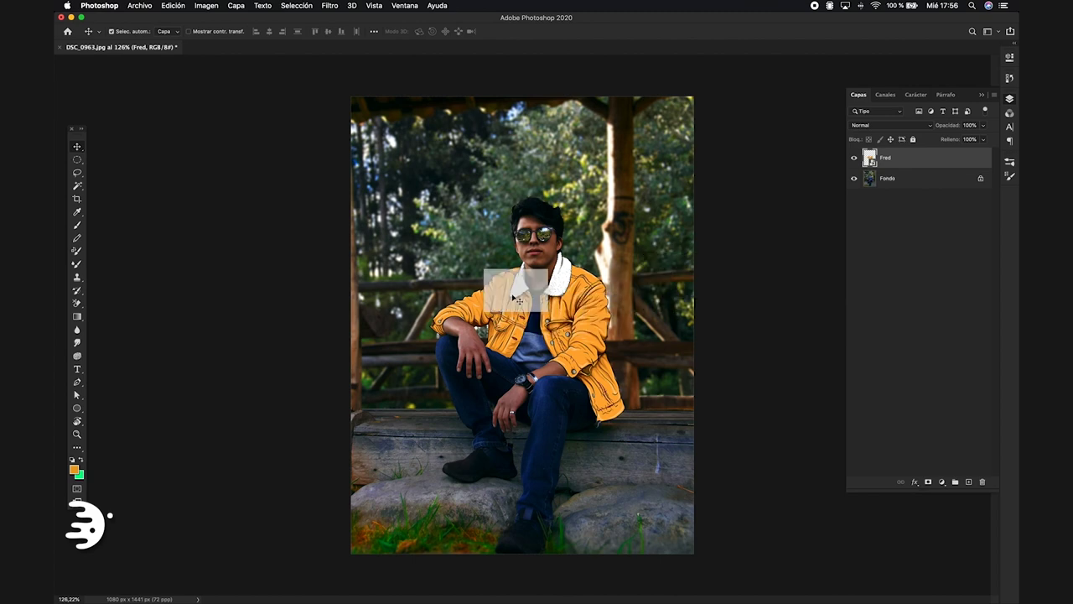
Place the fabric texture as Capa 1, rotated and sized over the man
mouse_move(618, 292)
mouse_down()
mouse_move(666, 354)
mouse_move(428, 300)
mouse_up()
mouse_move(526, 287)
mouse_down()
mouse_move(526, 335)
mouse_move(539, 315)
mouse_up()
key(Return)
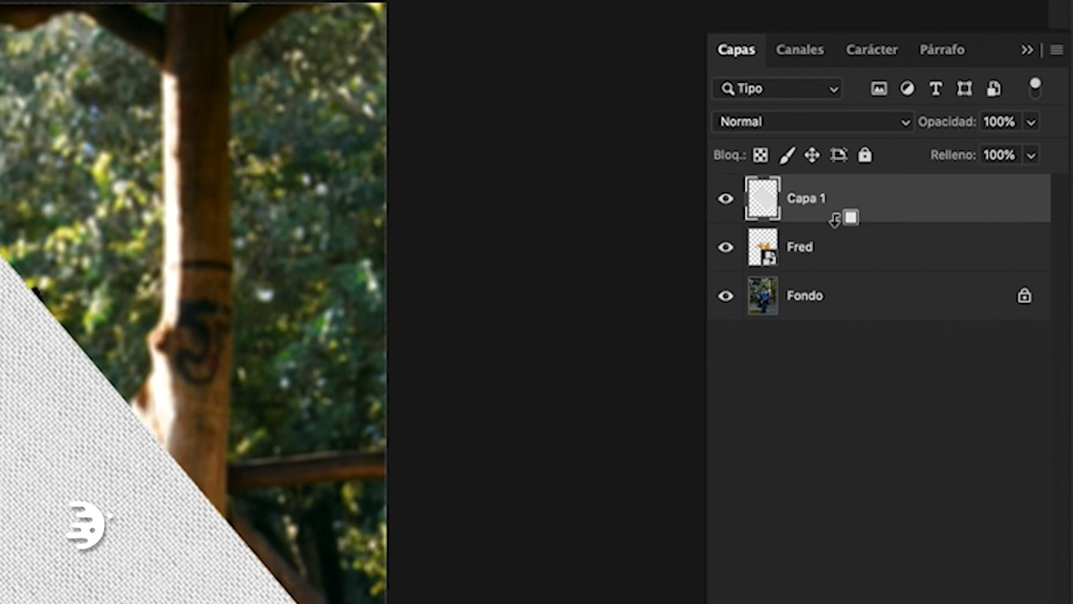
Clip the texture to Fred with Multiplicar blending at 60% opacity
alt+click(835, 219)
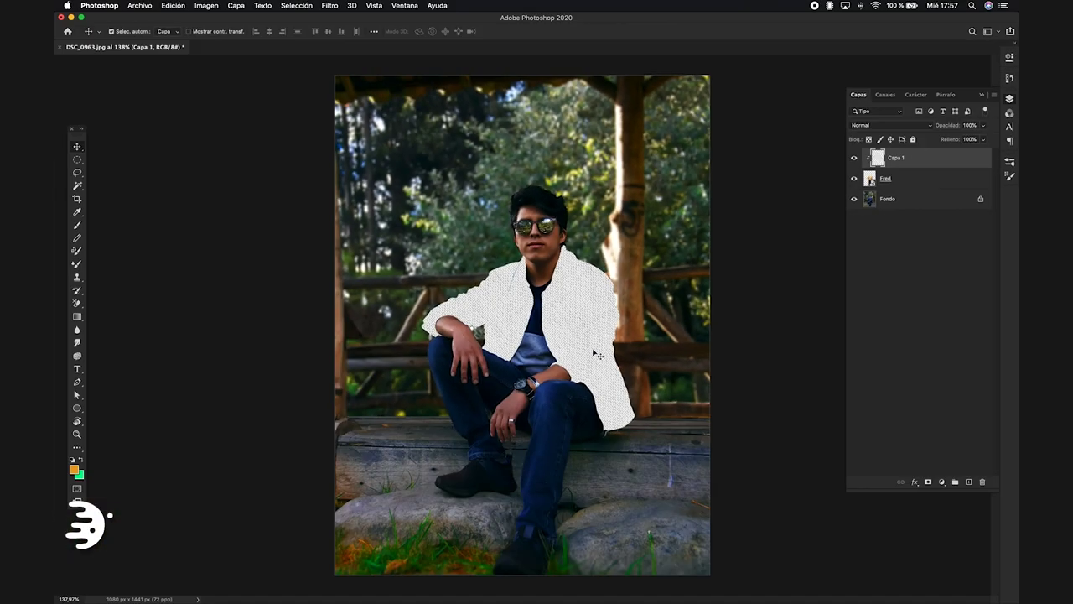
click(890, 126)
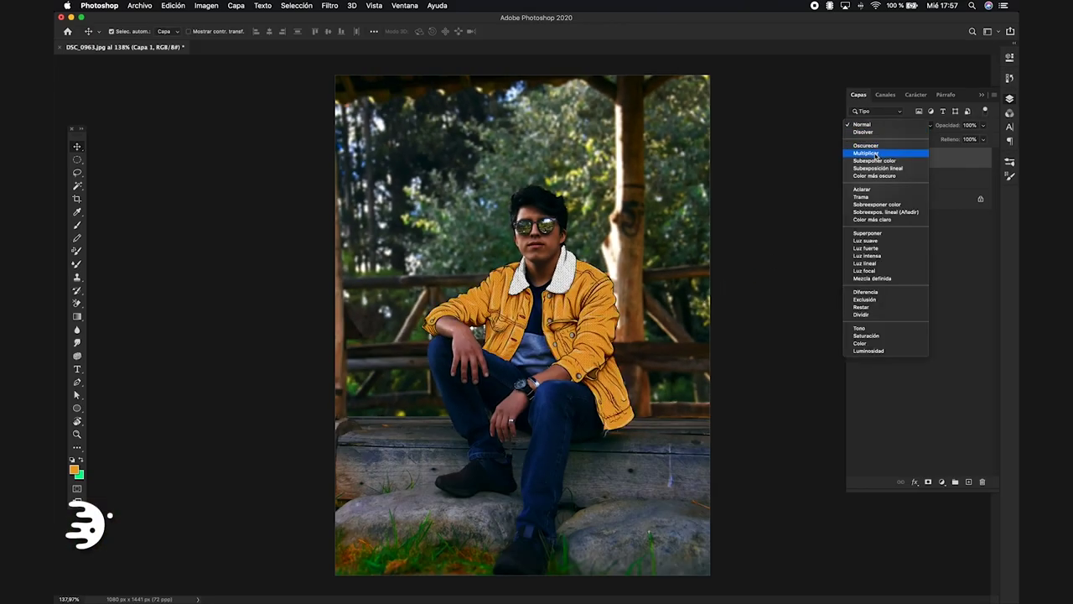
click(873, 155)
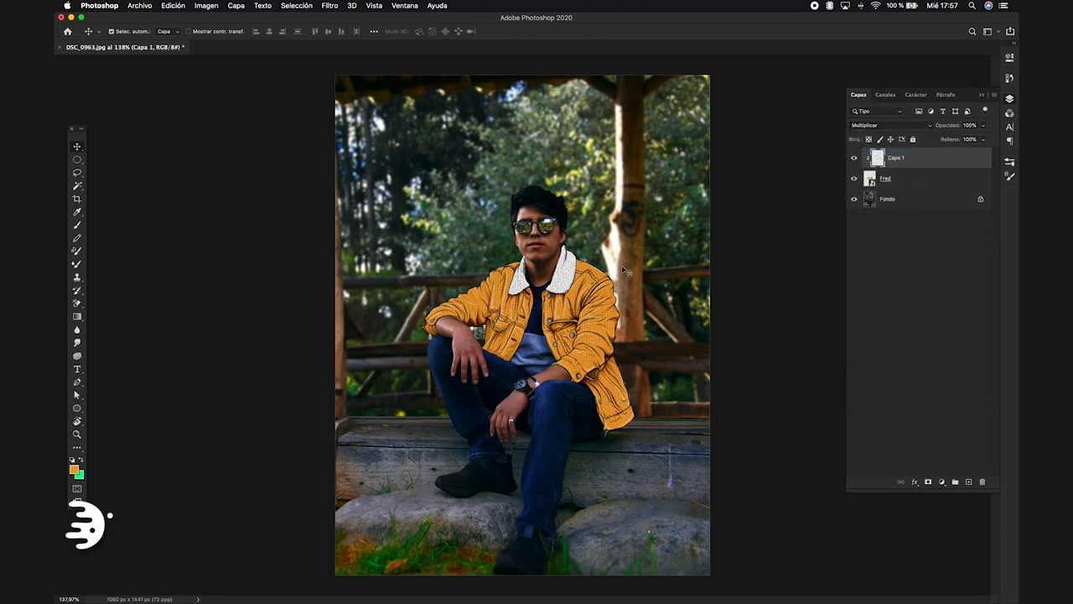
scroll(592, 294, up, 3)
scroll(591, 294, up, 2)
scroll(592, 293, up, 1)
scroll(591, 294, up, 2)
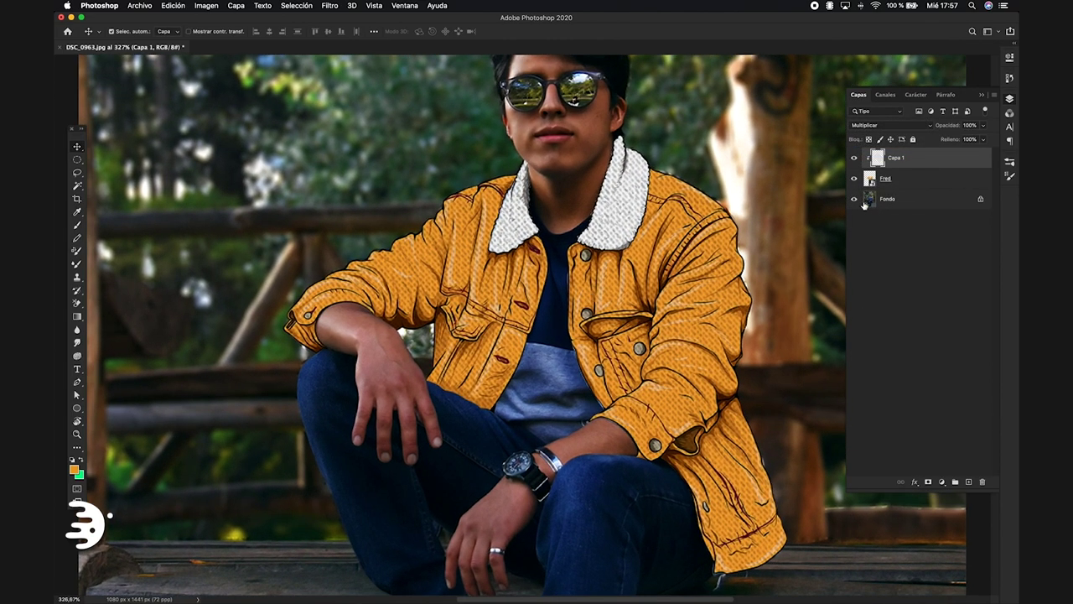
drag(985, 128, 960, 139)
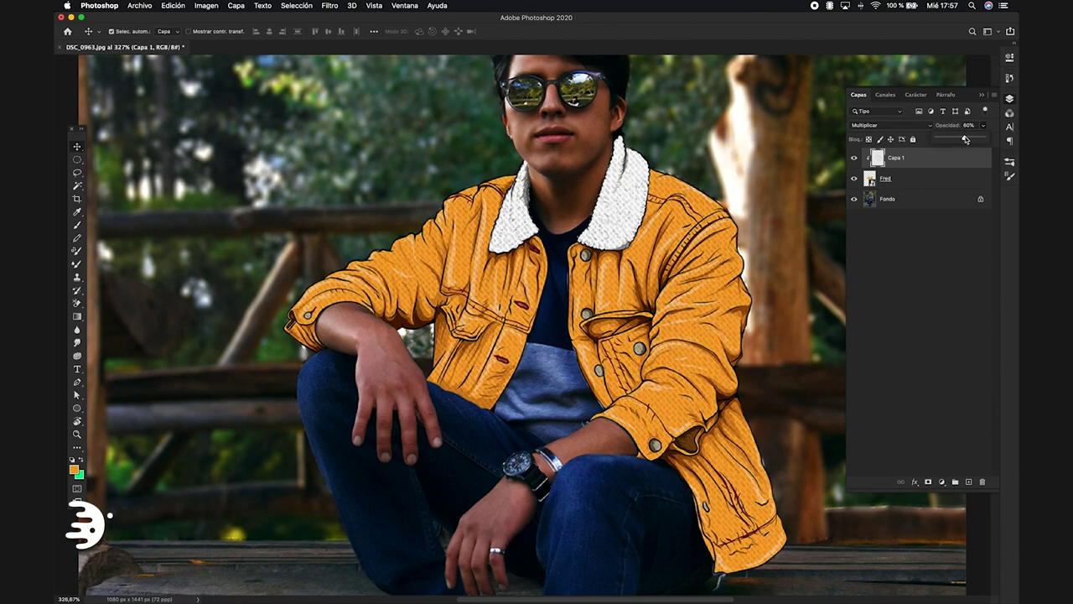
key(ctrl+0)
click(908, 335)
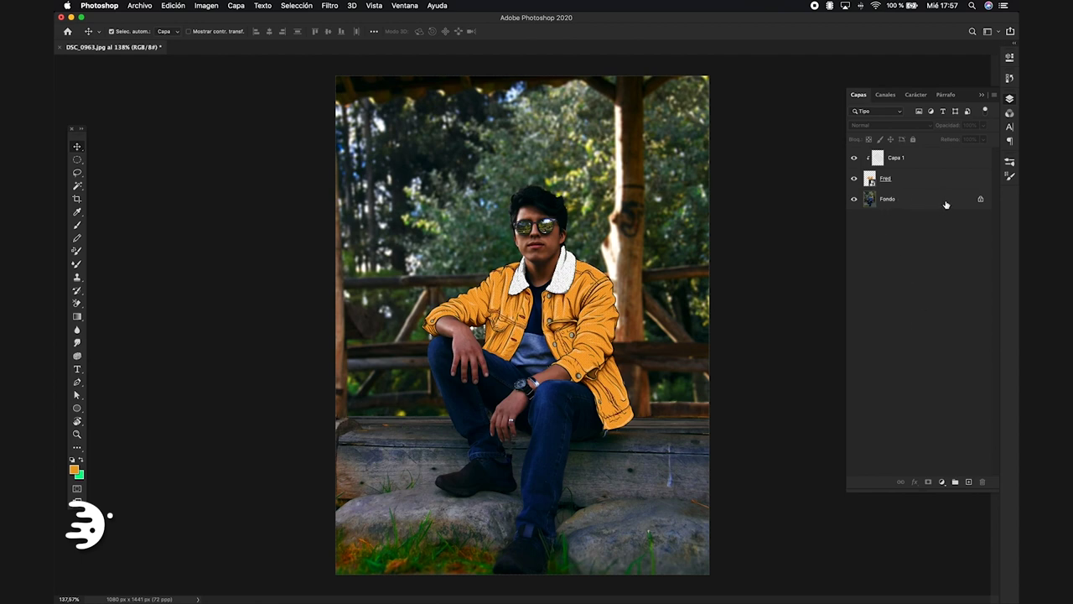
Add a Hue/Saturation layer above Fondo with Colorear on, hue about 38 and higher saturation
click(904, 203)
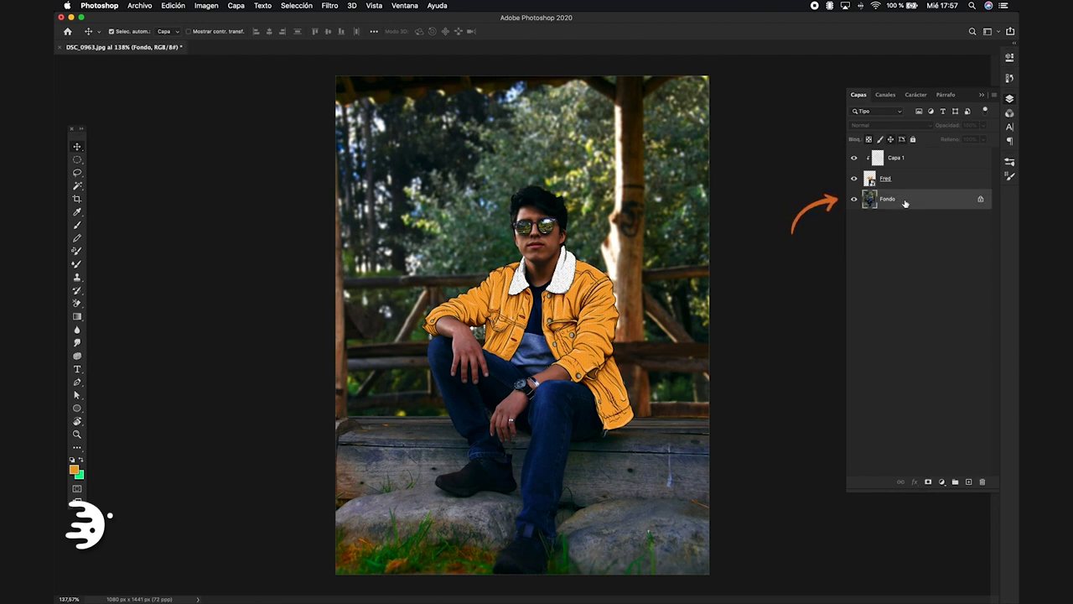
click(941, 483)
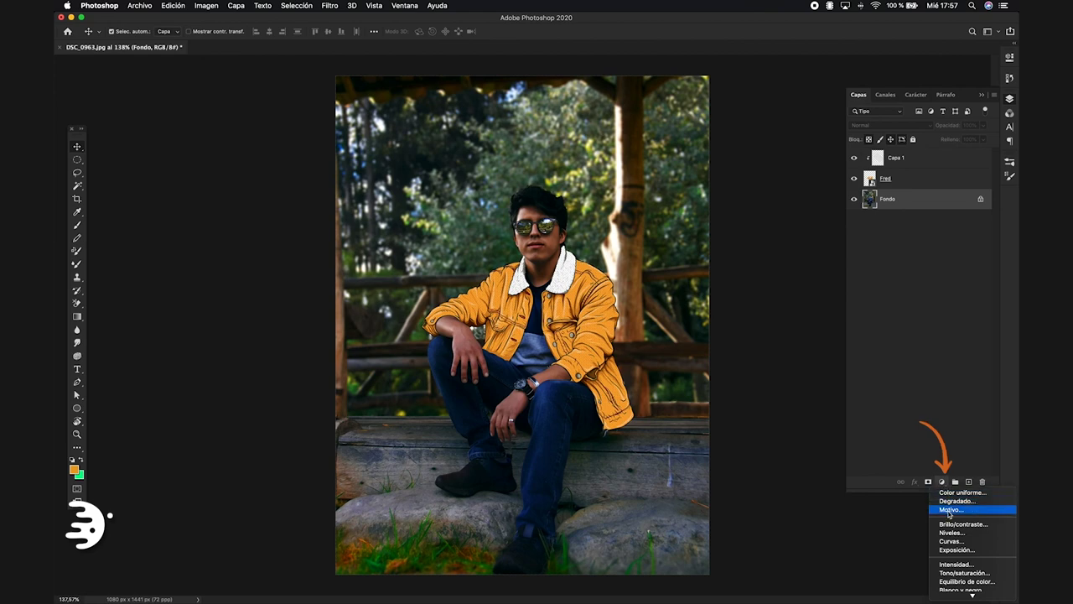
click(956, 574)
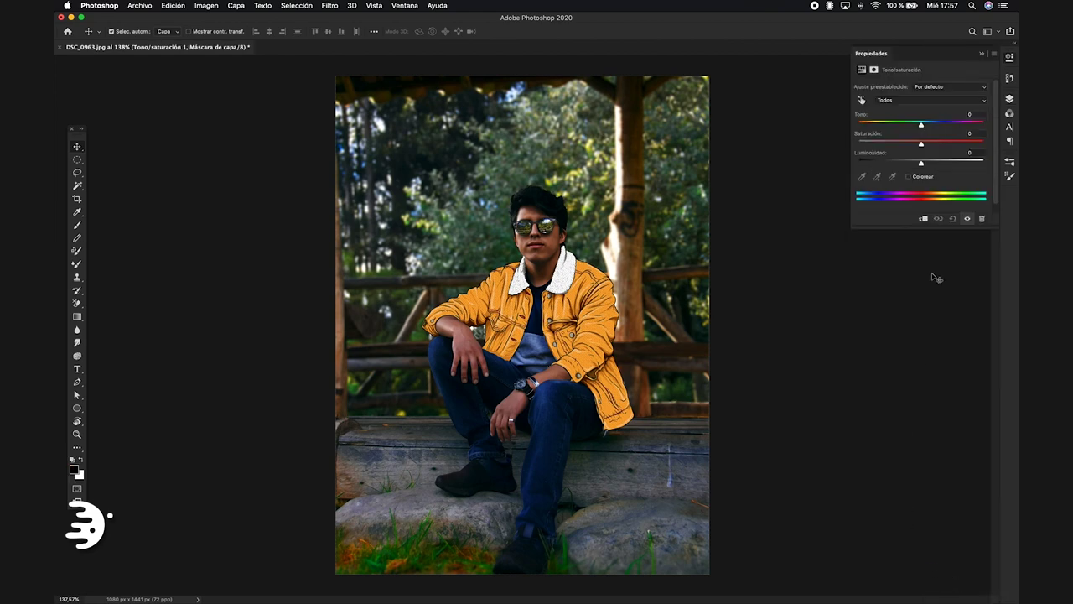
click(908, 177)
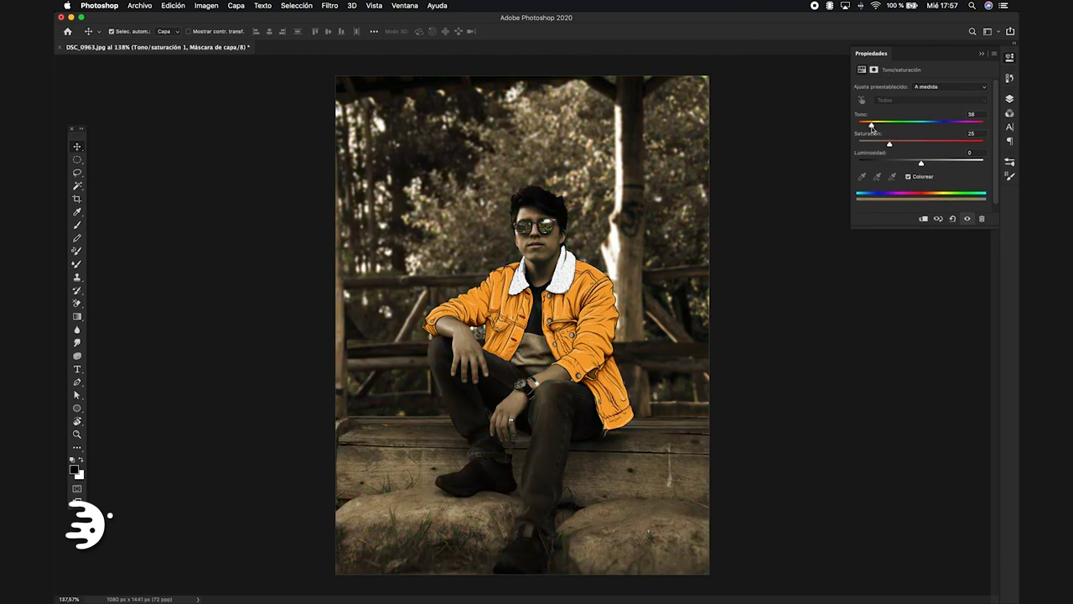
mouse_move(890, 144)
mouse_down()
mouse_move(941, 143)
mouse_move(927, 162)
mouse_move(950, 141)
mouse_up()
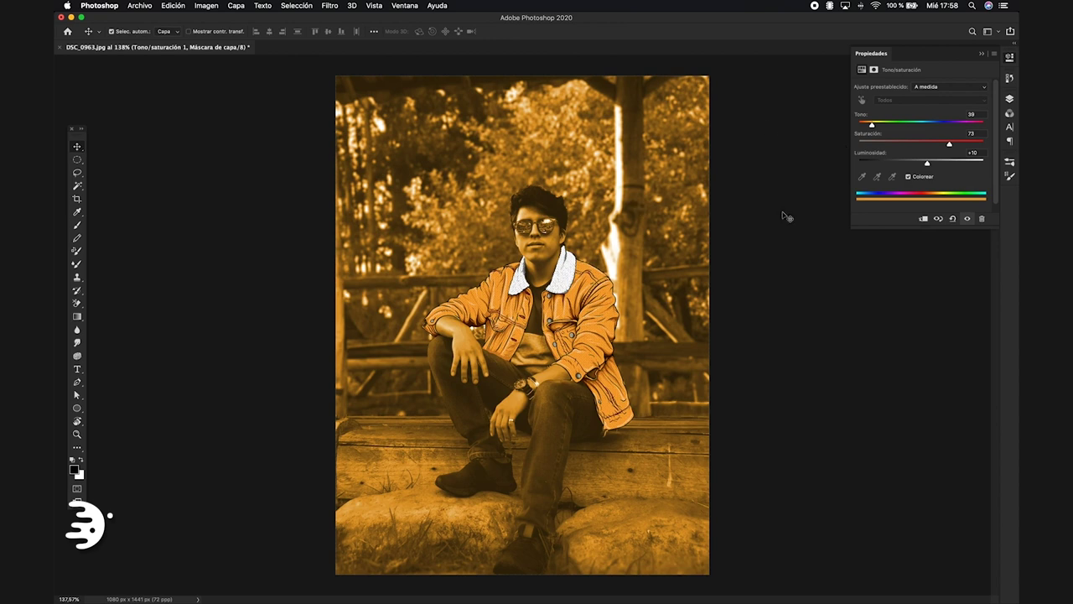
key(Up)
key(Up)
key(Up)
Invert the Tono/saturación 1 mask so the orange tint is hidden
key(F7)
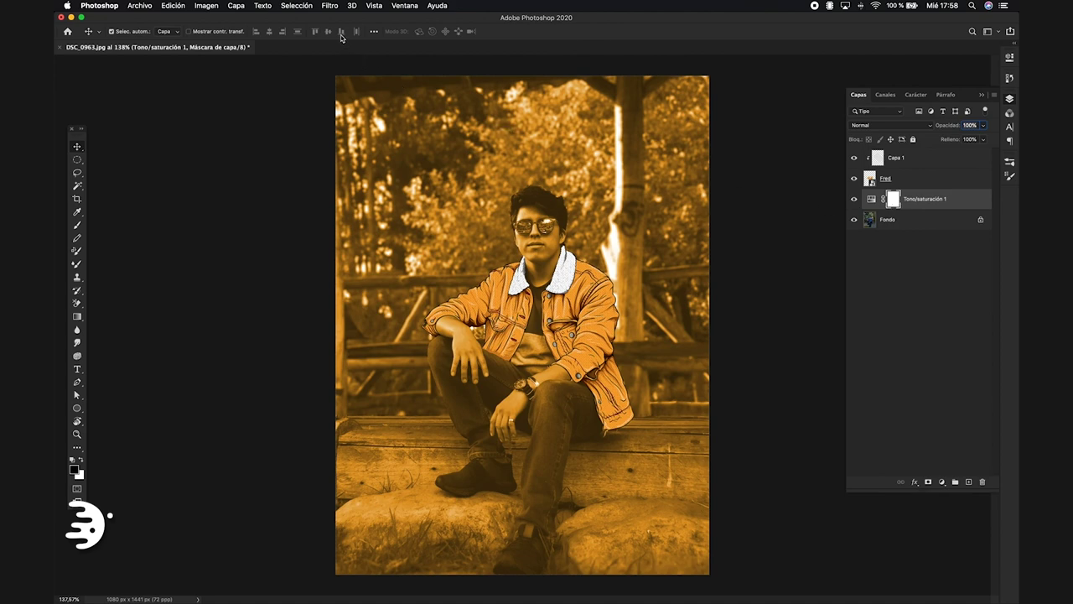
click(328, 7)
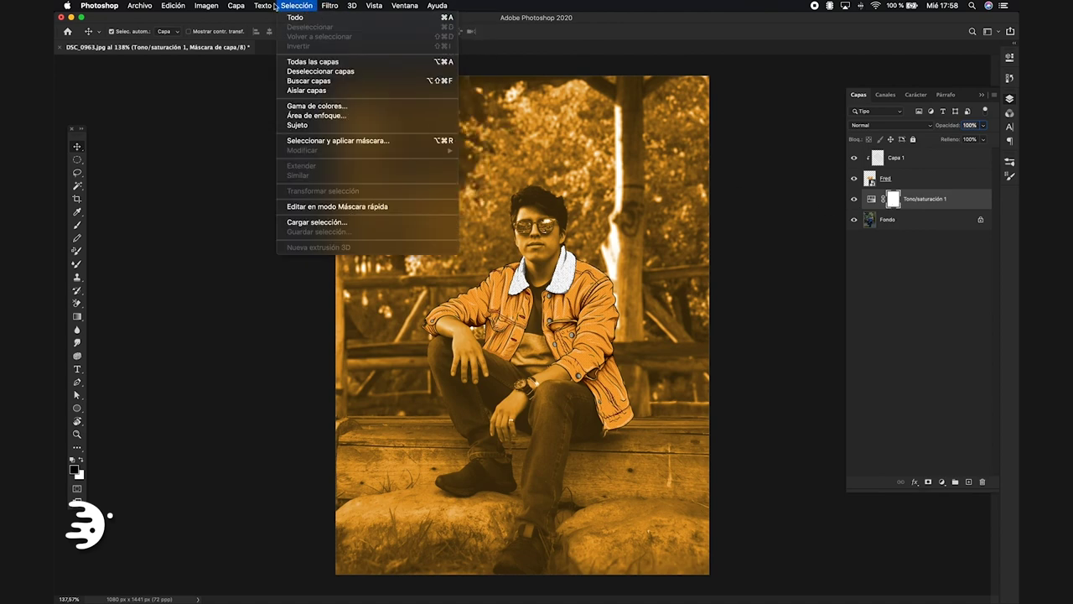
mouse_move(212, 33)
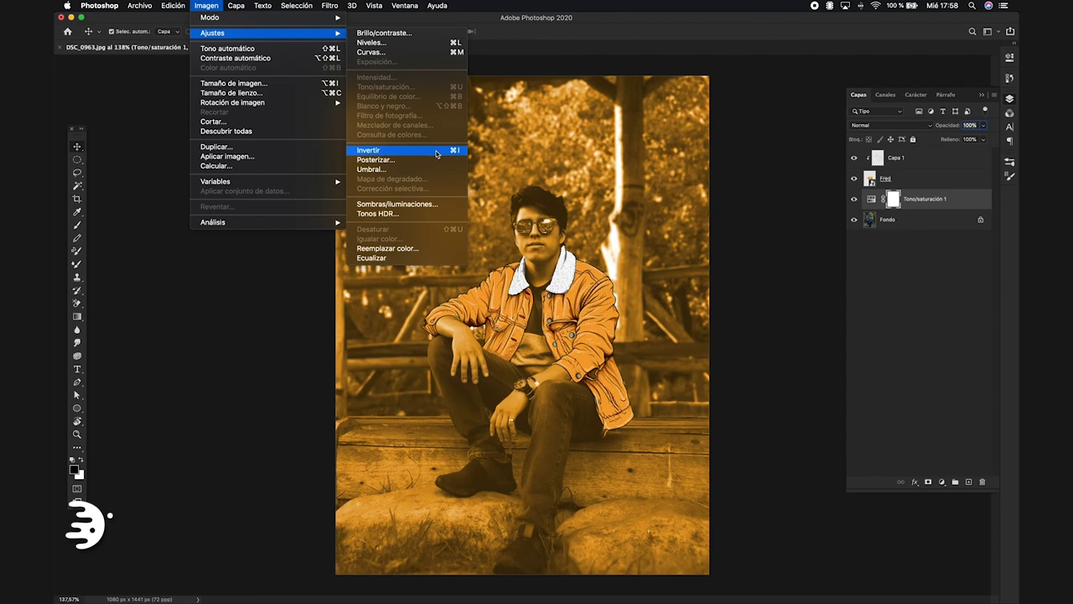
click(435, 151)
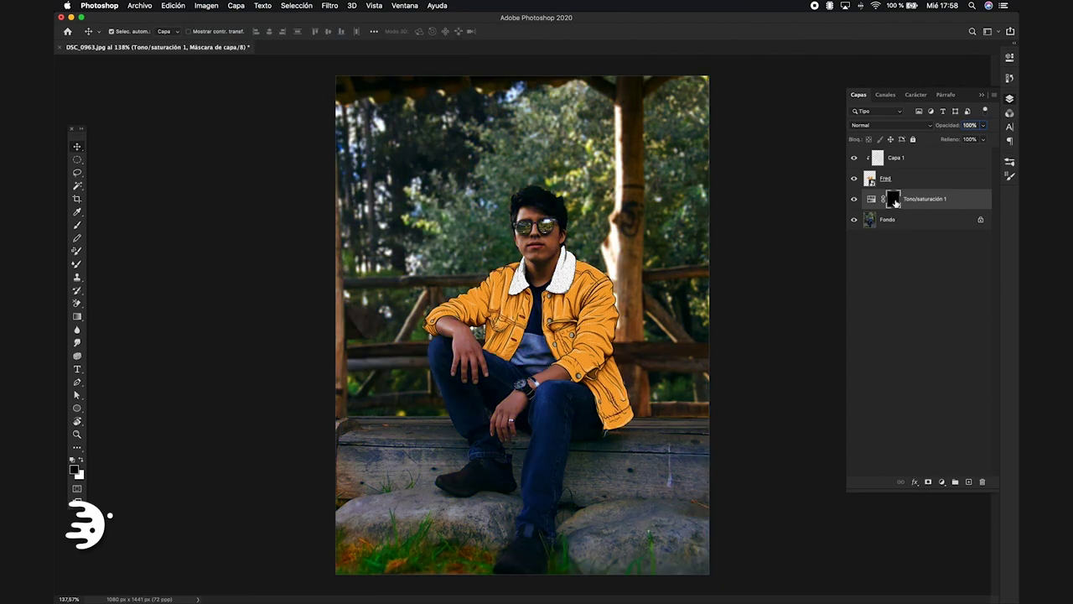
Switch to a white soft round brush with 0% hardness for painting the mask
key(b)
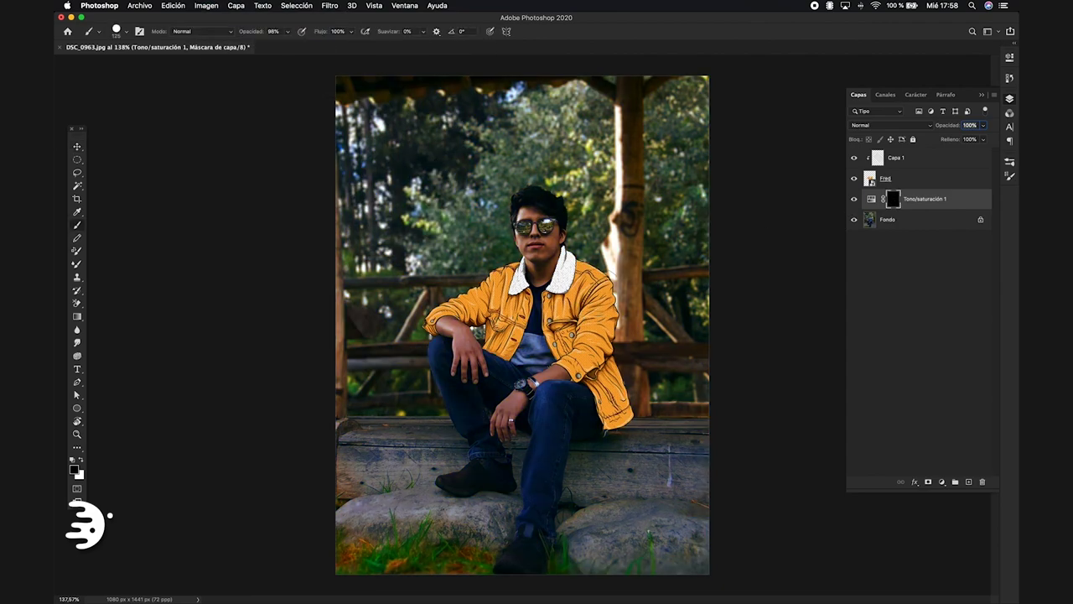
key(x)
drag(501, 262, 516, 280)
key(ctrl+z)
right_click(544, 335)
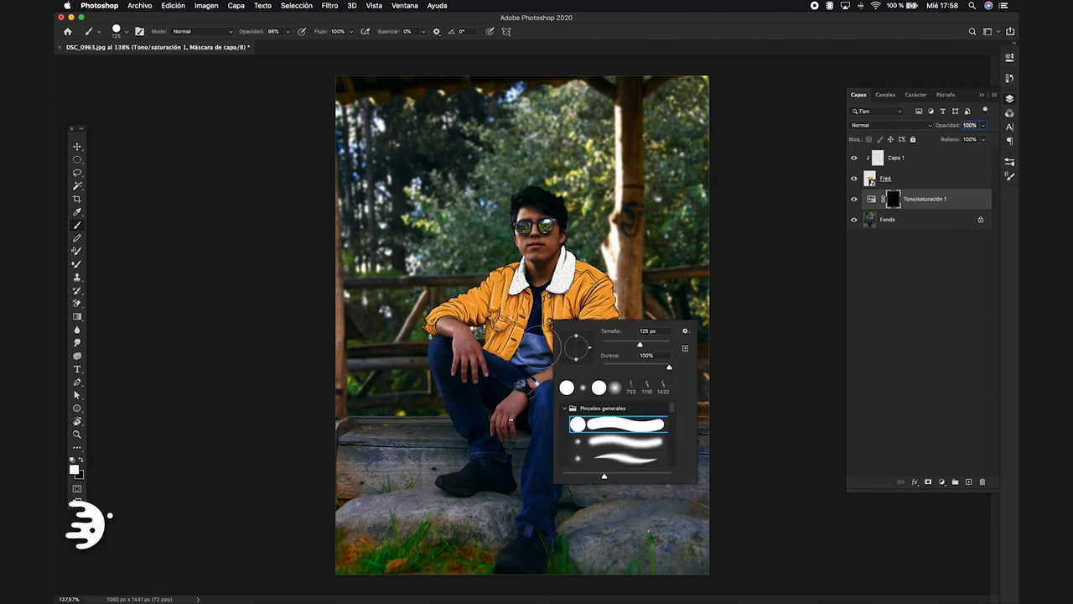
click(610, 444)
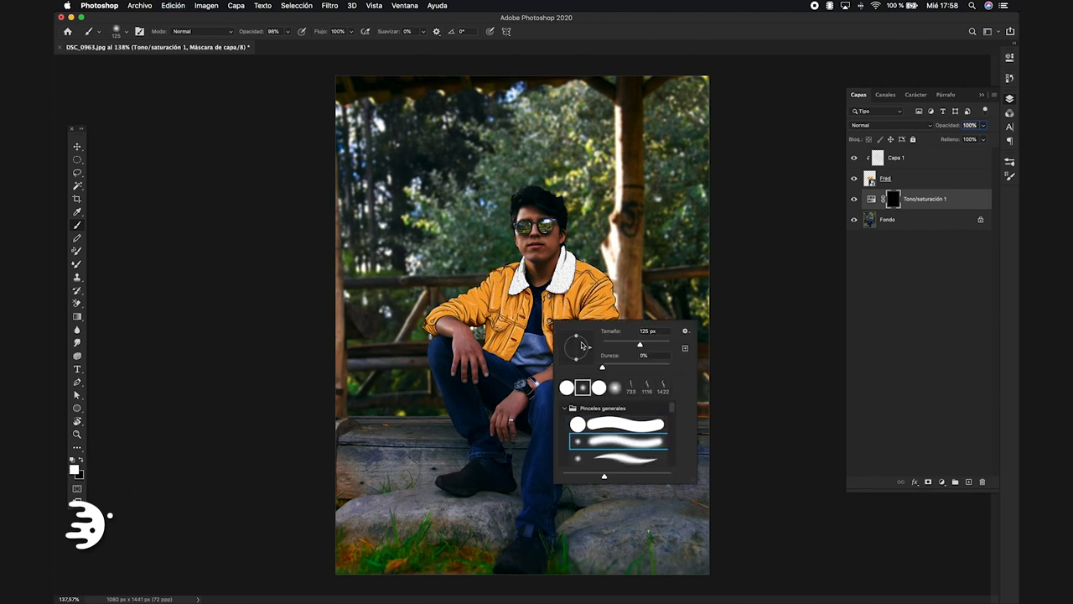
key(Return)
Paint the orange glow onto the jacket, shoulder, sleeve, collar and right of the bench
mouse_move(501, 262)
mouse_down()
mouse_move(520, 285)
mouse_move(457, 285)
mouse_move(432, 335)
mouse_up()
mouse_move(578, 256)
mouse_down()
mouse_move(617, 289)
mouse_move(627, 387)
mouse_move(591, 432)
mouse_move(539, 295)
mouse_move(516, 361)
mouse_up()
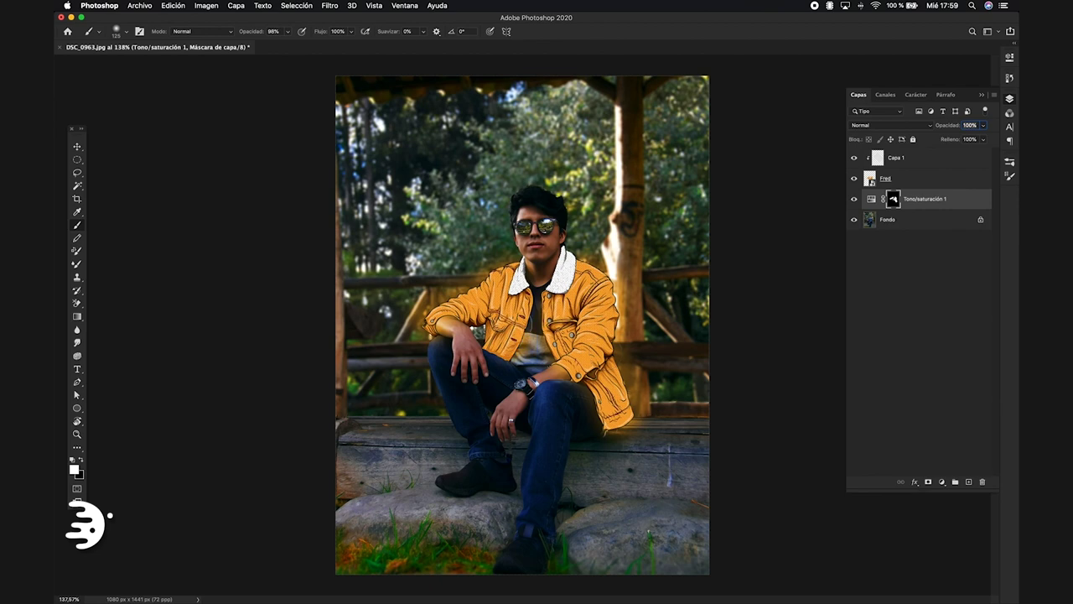
drag(453, 327, 522, 280)
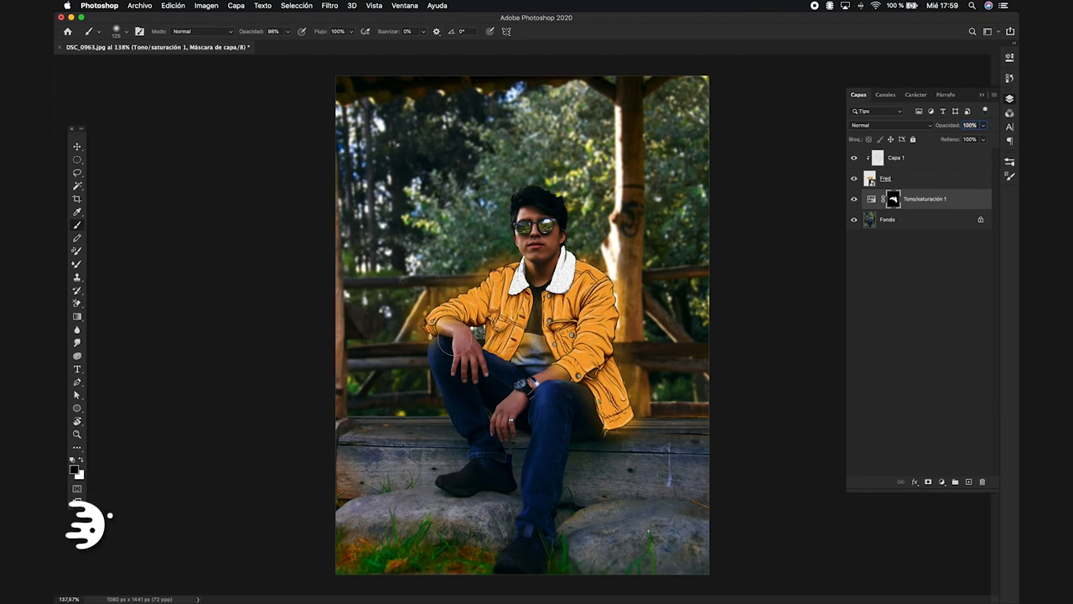
drag(608, 430, 704, 443)
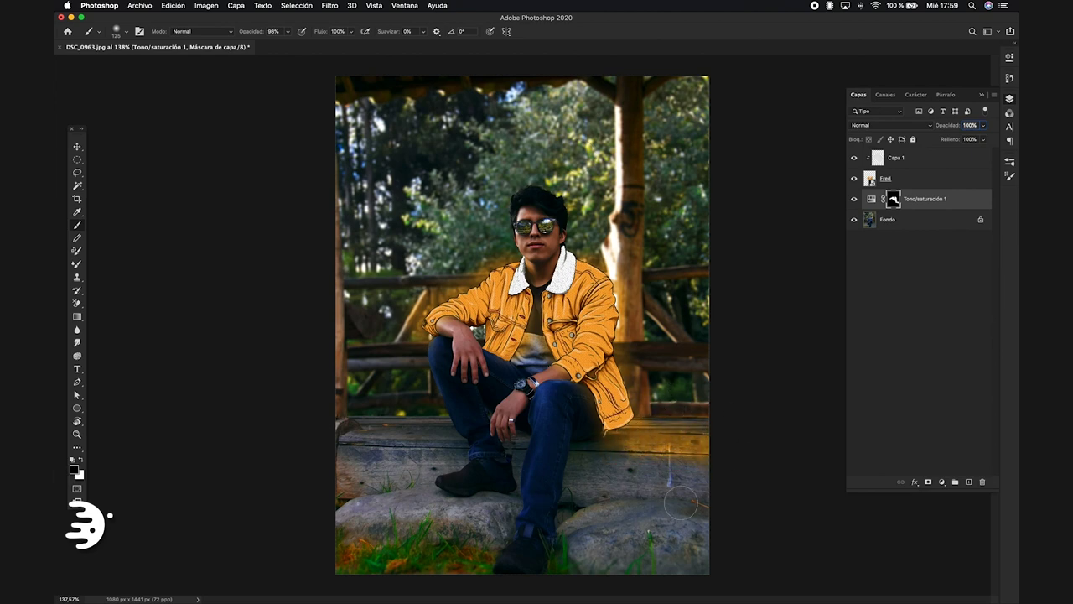
drag(638, 444, 704, 448)
Add a new empty layer, Capa 2, on top of the stack
key(v)
key(b)
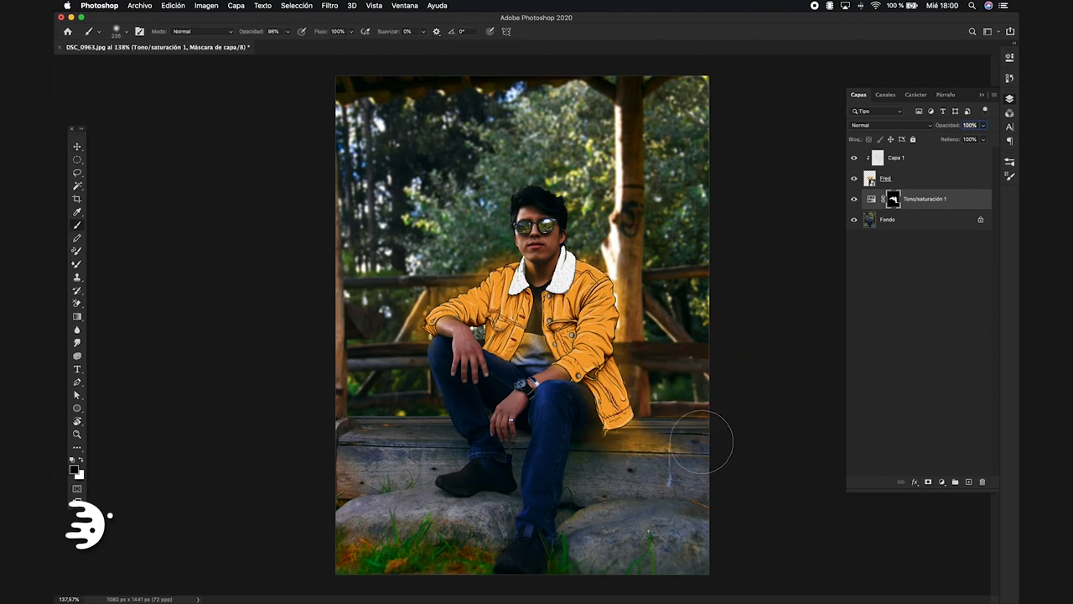
key(x)
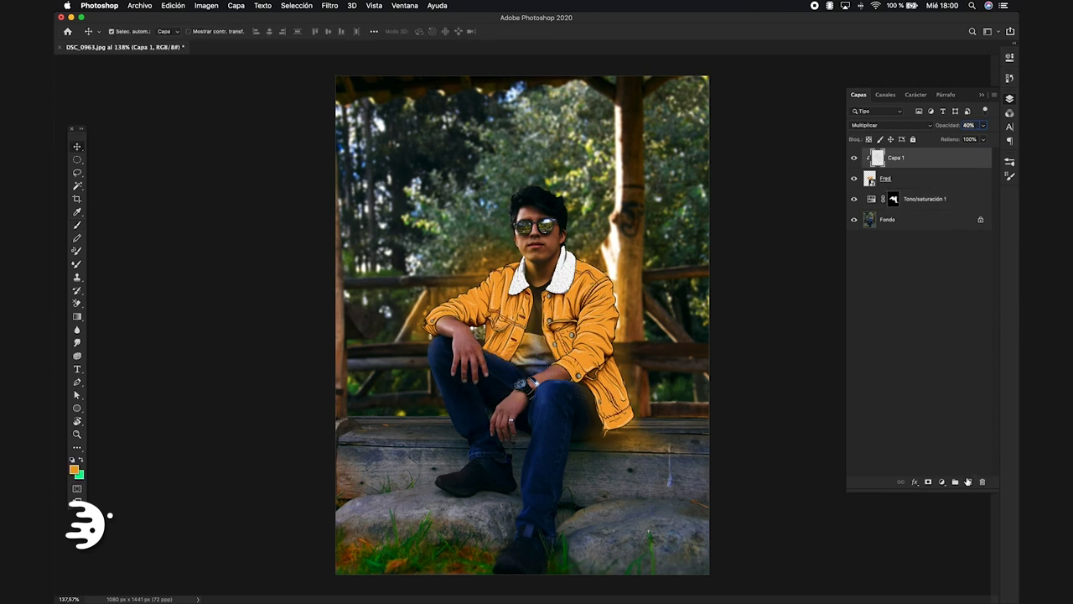
click(968, 481)
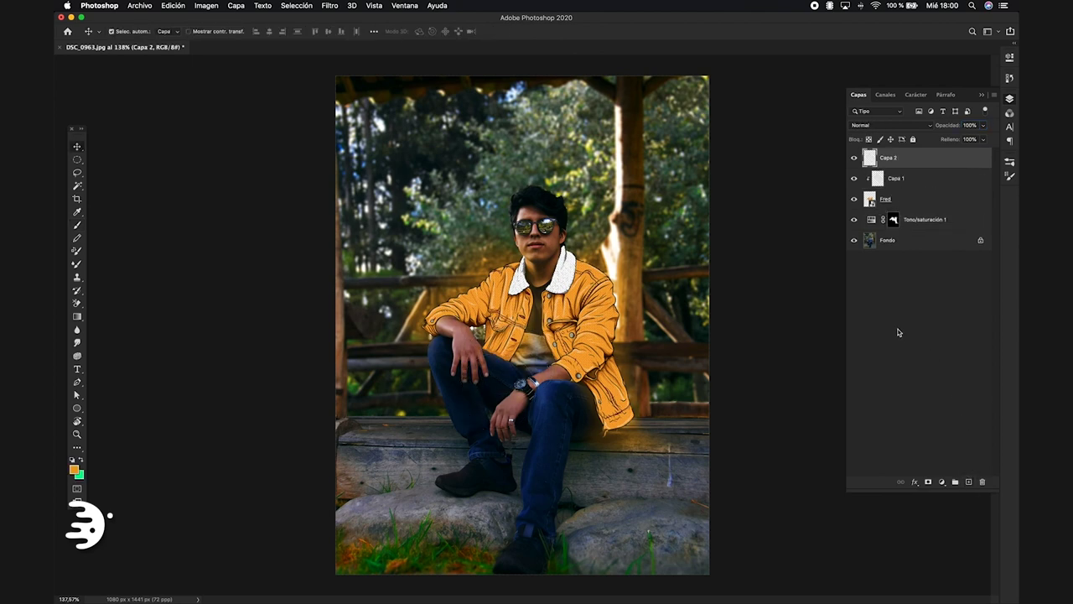
Set a white brush at 21 px size
key(b)
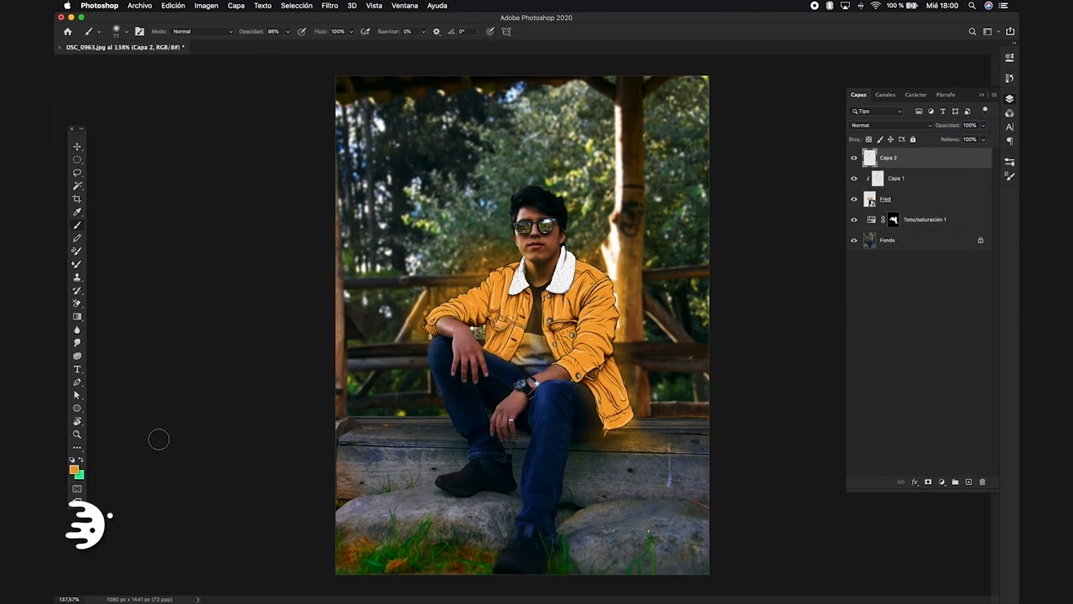
click(75, 469)
click(747, 351)
click(978, 347)
scroll(514, 322, up, 2)
scroll(620, 209, up, 3)
scroll(620, 209, up, 2)
right_click(631, 254)
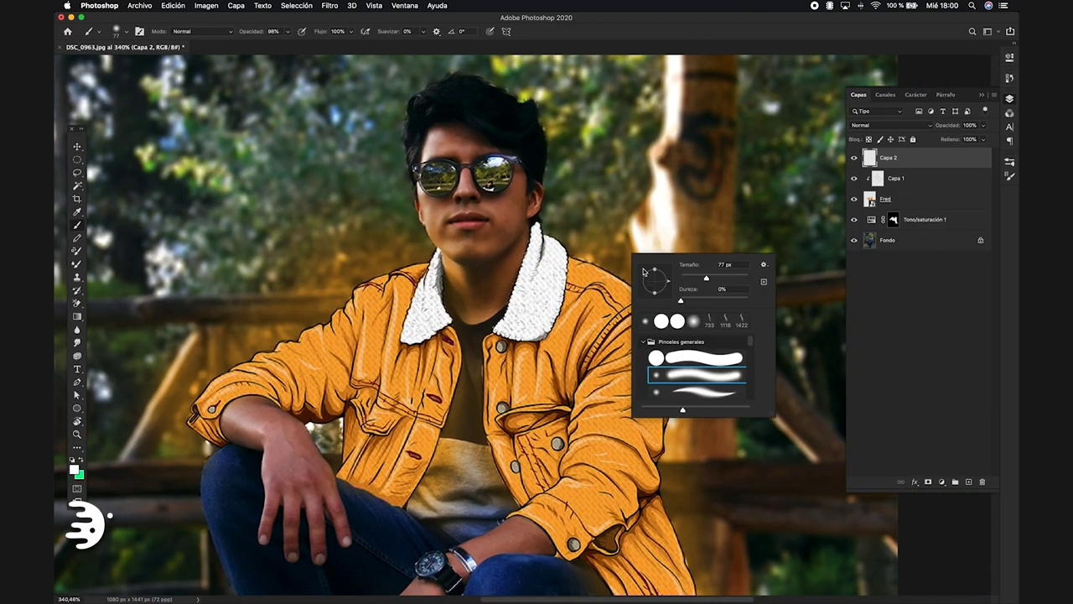
text(21)
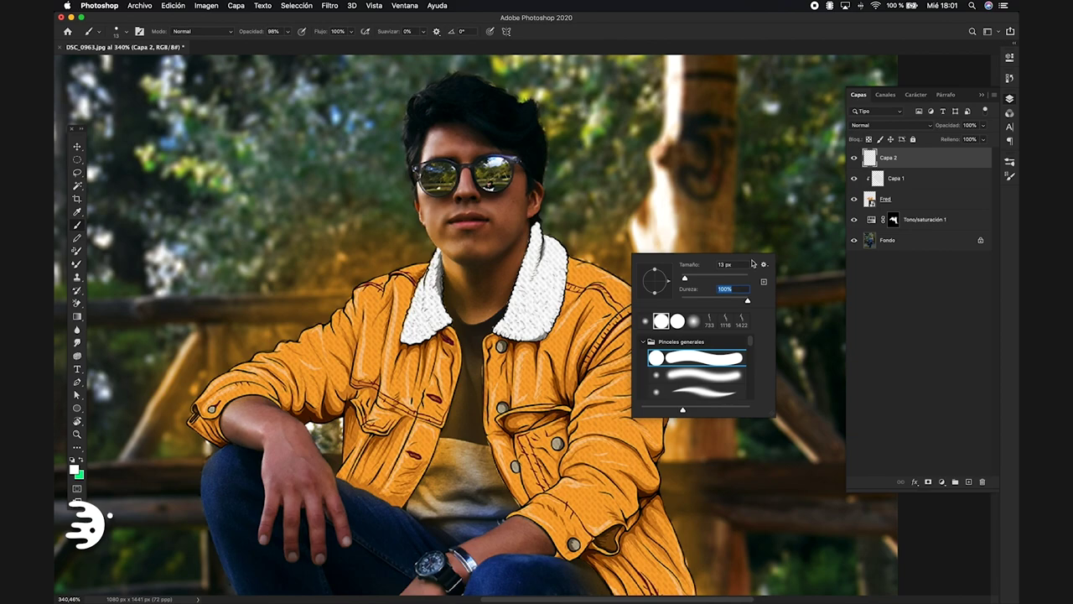
key(Return)
scroll(587, 243, up, 2)
Paint white strokes above the left shoulder, beside the jacket, left of the knee and by the hem
drag(583, 244, 356, 383)
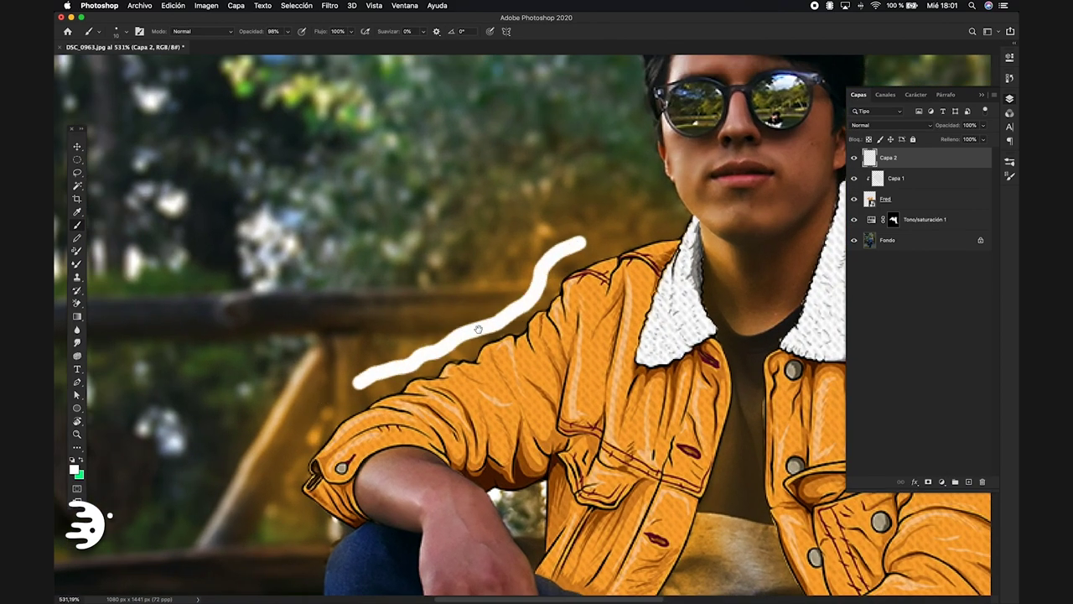
drag(478, 330, 33, 252)
drag(546, 57, 592, 398)
drag(252, 503, 708, 264)
drag(277, 237, 378, 507)
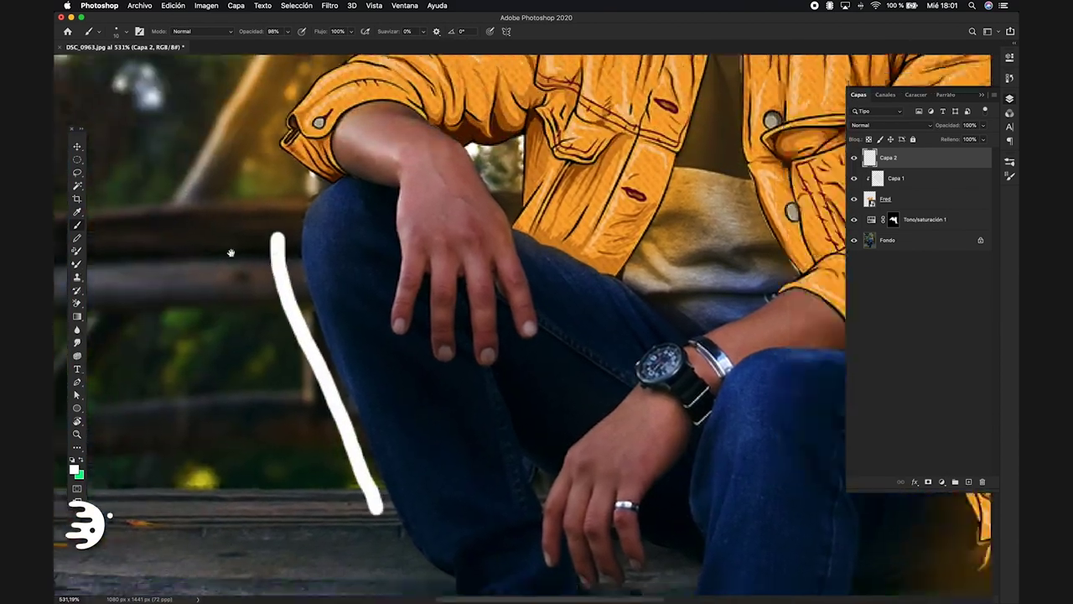
drag(545, 420, 193, 277)
drag(670, 402, 567, 304)
Add a layer mask to Capa 2
scroll(567, 304, down, 3)
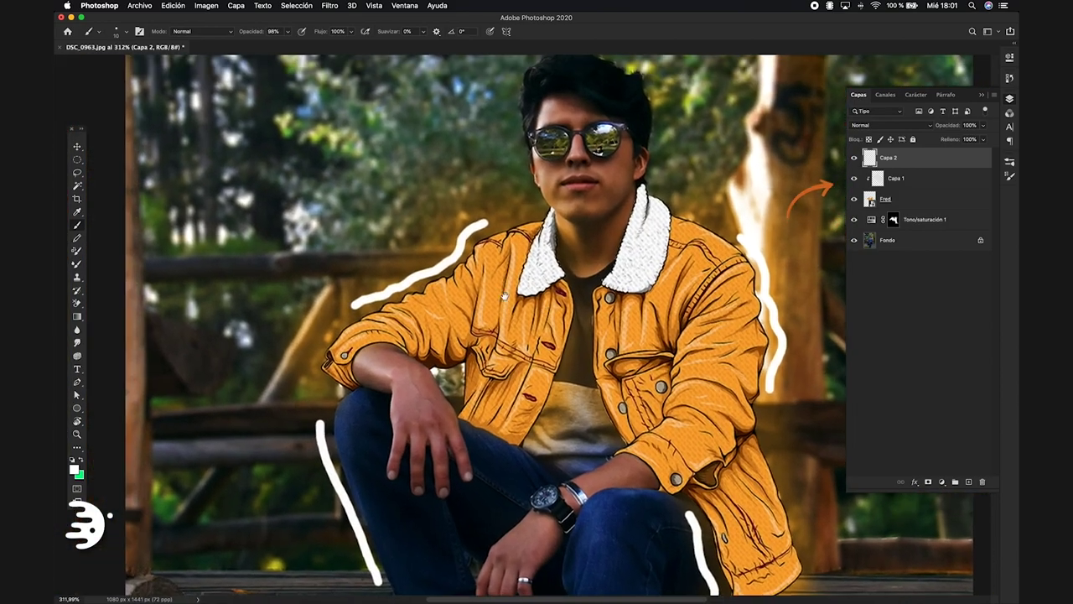
click(928, 481)
scroll(478, 206, up, 3)
Mask away the lower part and edges of the white stroke beside the sleeve
scroll(478, 206, up, 2)
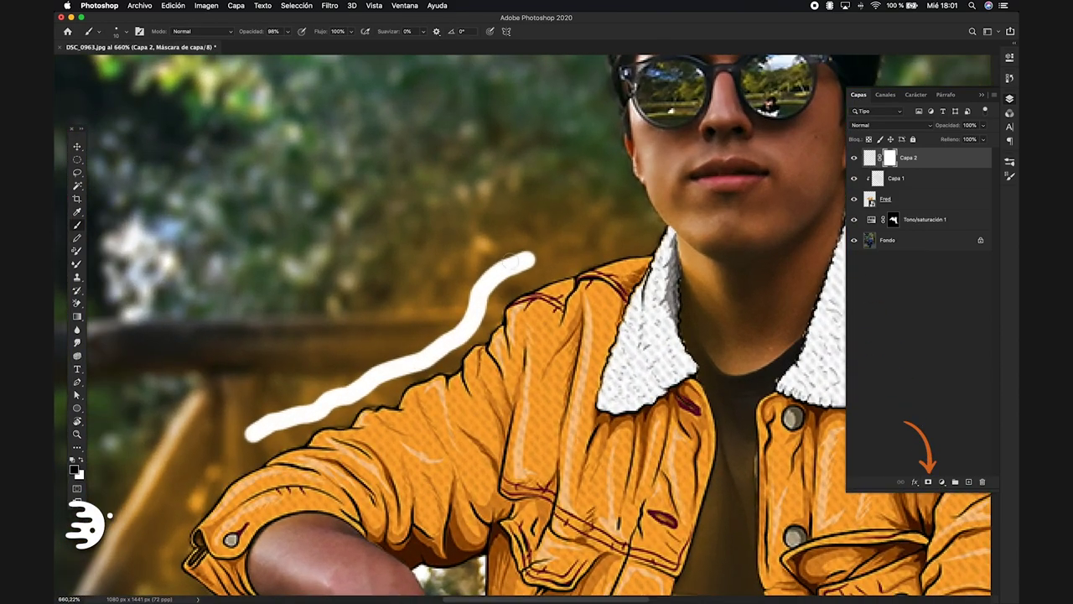
right_click(515, 267)
key(Escape)
mouse_move(281, 442)
mouse_down()
mouse_move(428, 365)
mouse_move(677, 202)
mouse_move(491, 304)
mouse_move(626, 220)
mouse_move(620, 269)
mouse_move(419, 336)
mouse_move(644, 223)
mouse_up()
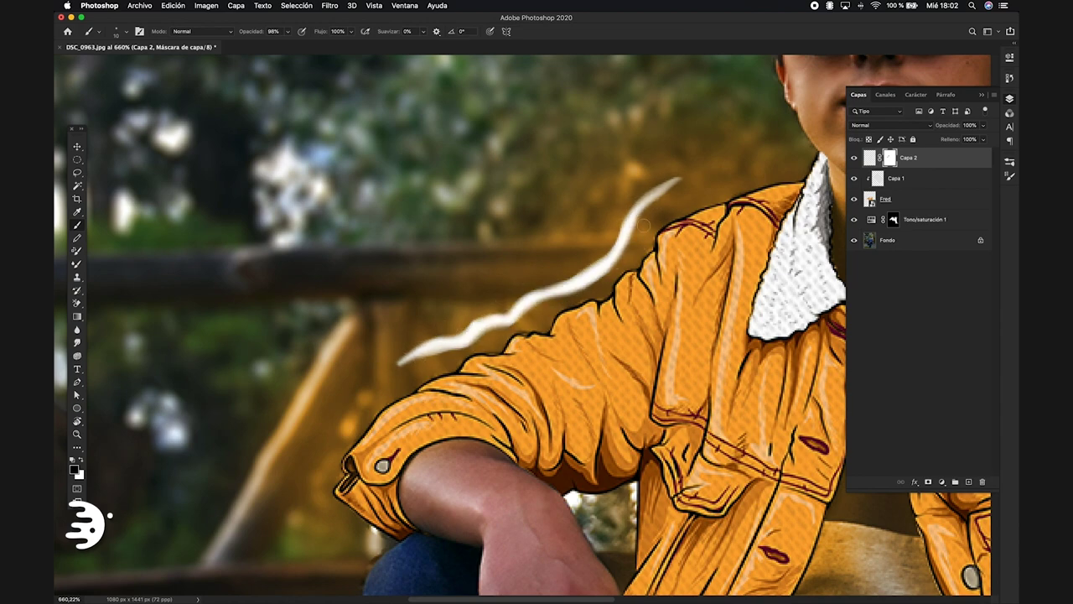
scroll(644, 223, right, 10)
mouse_move(407, 426)
mouse_down()
mouse_move(411, 235)
mouse_move(339, 95)
mouse_up()
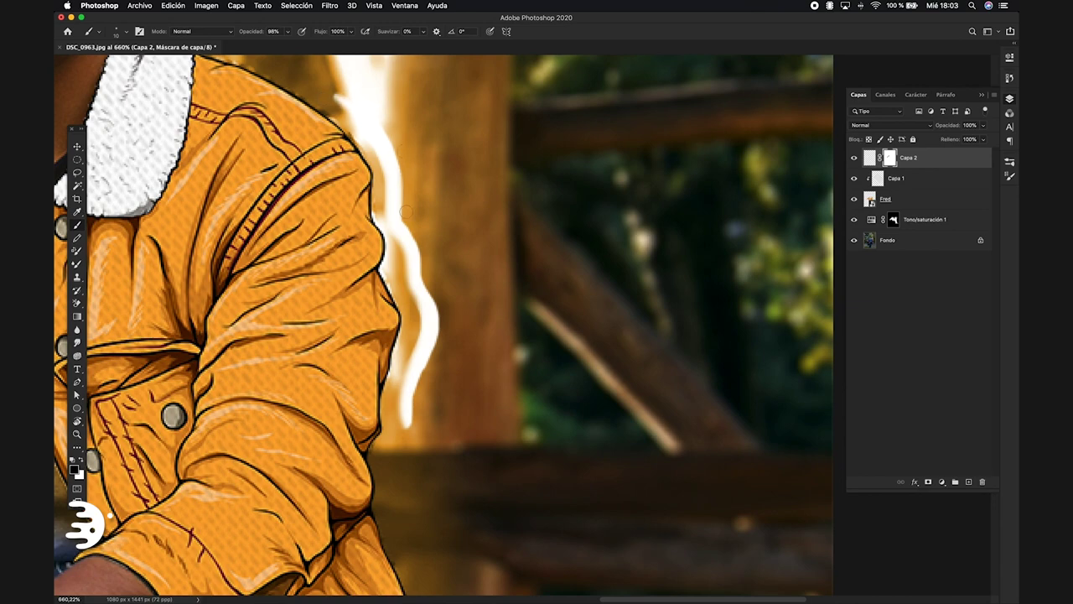
mouse_move(405, 211)
mouse_down()
mouse_move(406, 423)
mouse_move(386, 125)
mouse_up()
Taper the white stroke beside the knee, then zoom out to check the whole photo
scroll(386, 125, up, 3)
drag(491, 444, 393, 206)
scroll(552, 365, down, 10)
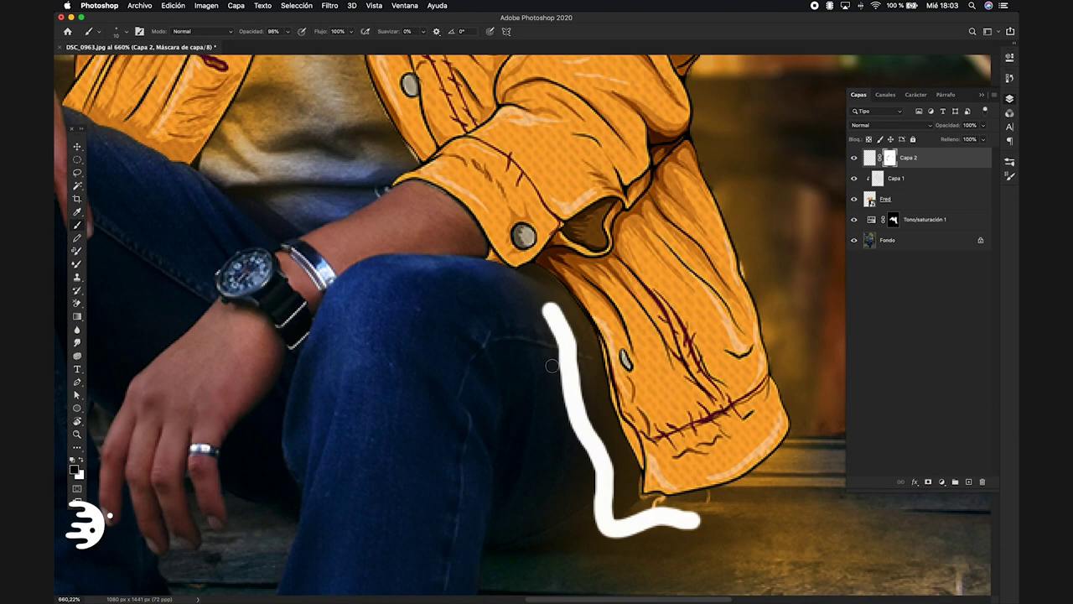
scroll(552, 365, down, 5)
scroll(552, 365, right, 2)
mouse_move(511, 245)
mouse_down()
mouse_move(607, 383)
mouse_move(503, 299)
mouse_move(561, 367)
mouse_up()
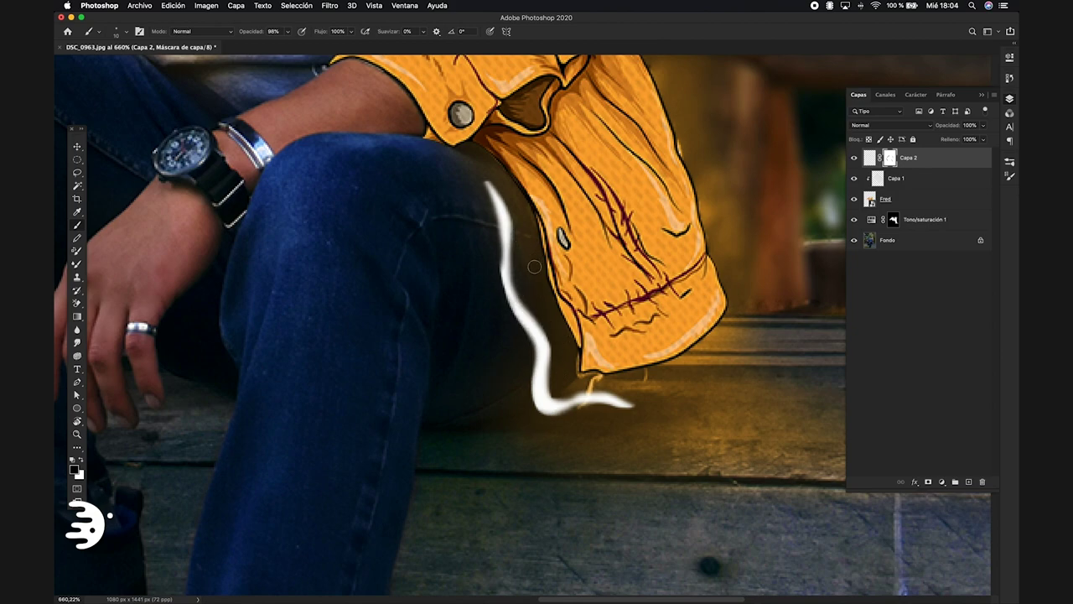
key(super+0)
scroll(520, 335, up, 5)
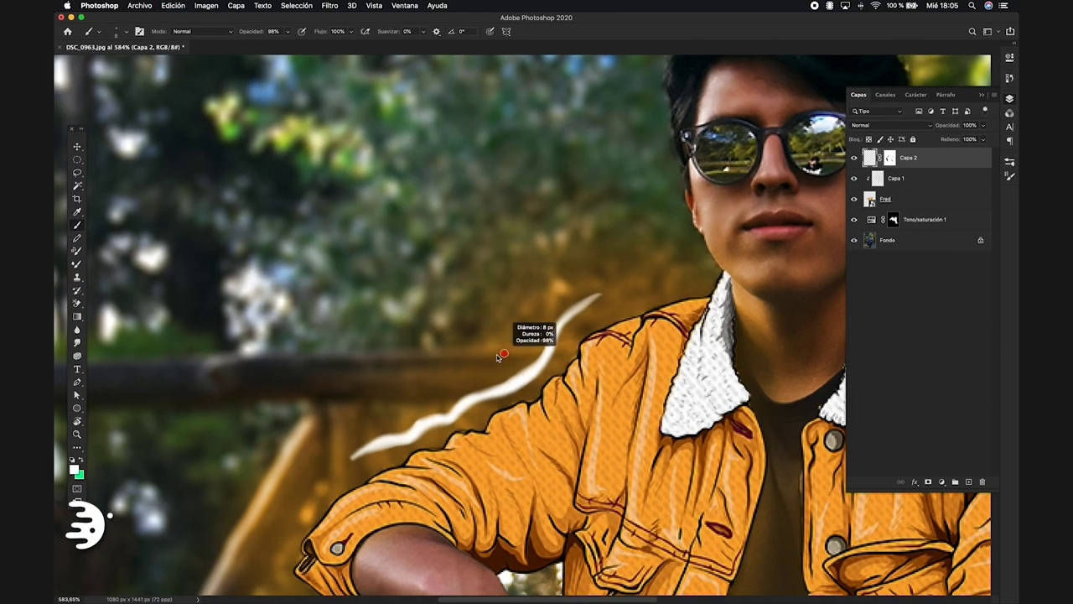
Pan around the strokes, then fit the whole photo in view
scroll(497, 357, down, 3)
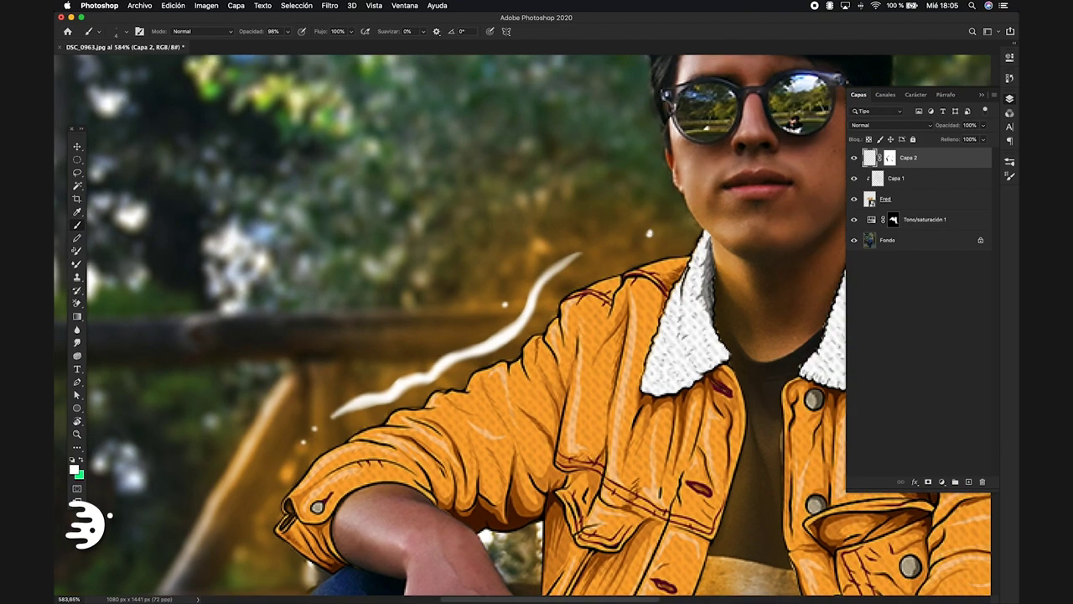
scroll(598, 475, right, 10)
scroll(598, 475, down, 2)
scroll(599, 475, down, 1)
scroll(587, 436, down, 3)
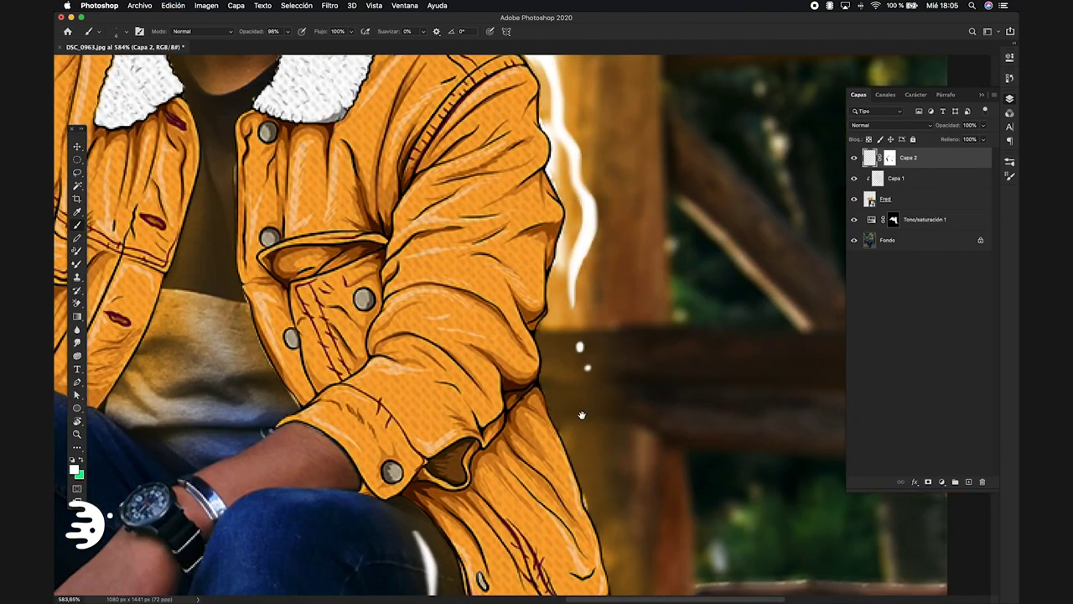
scroll(582, 414, up, 2)
scroll(574, 377, down, 10)
scroll(566, 336, down, 4)
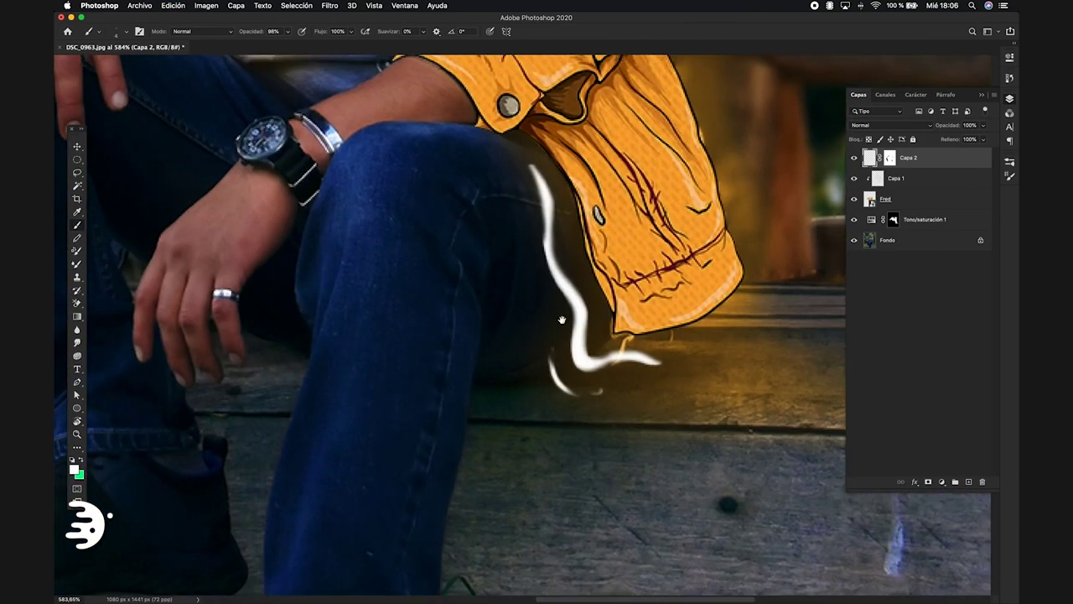
scroll(562, 319, up, 2)
key(super+0)
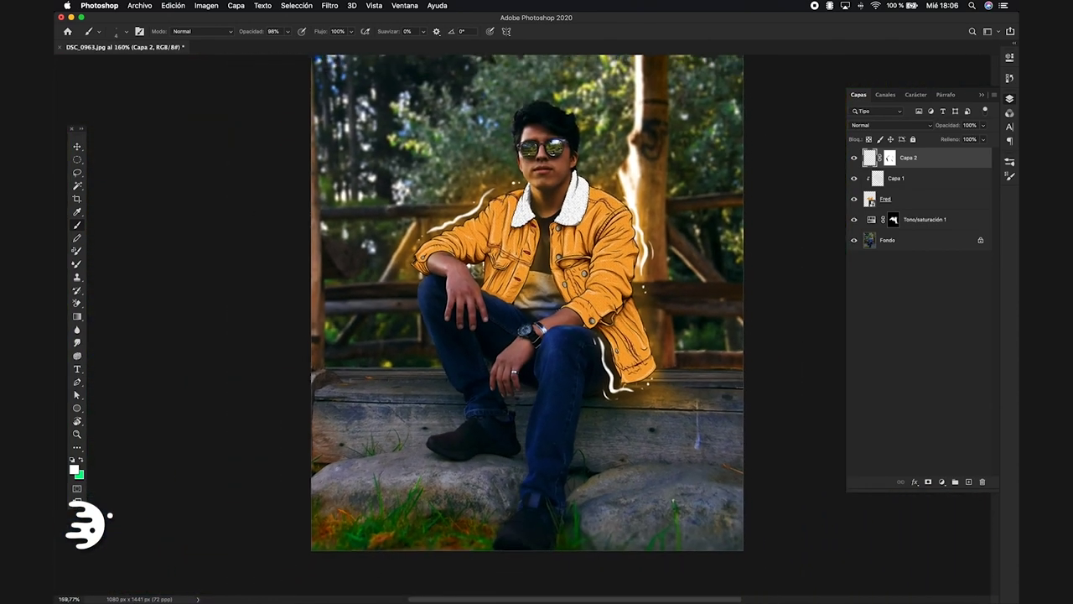
Add a new empty layer, Capa 3, above Capa 2
key(v)
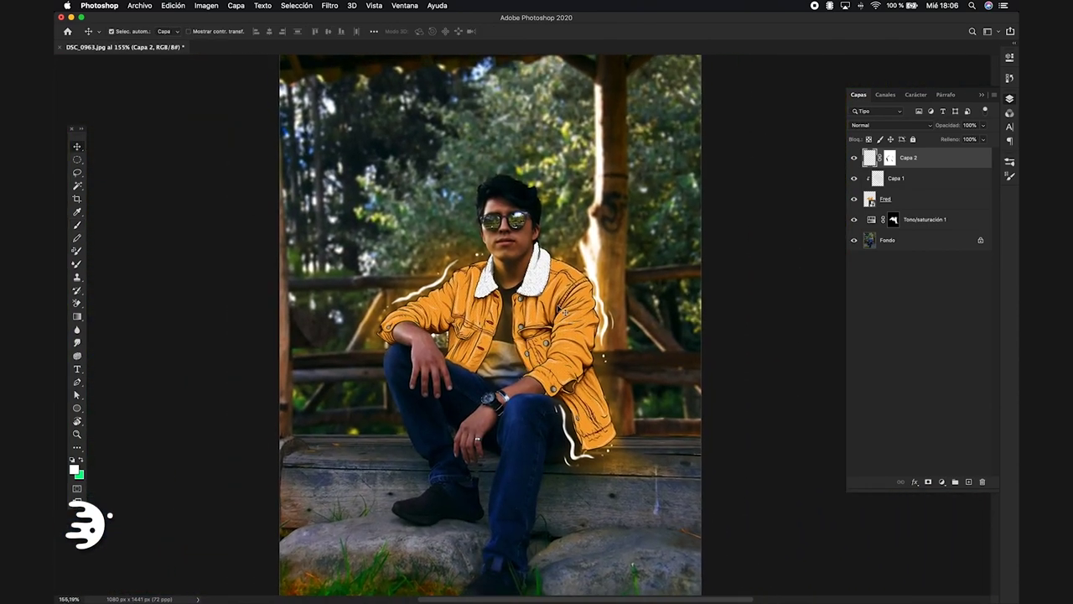
key(b)
click(969, 481)
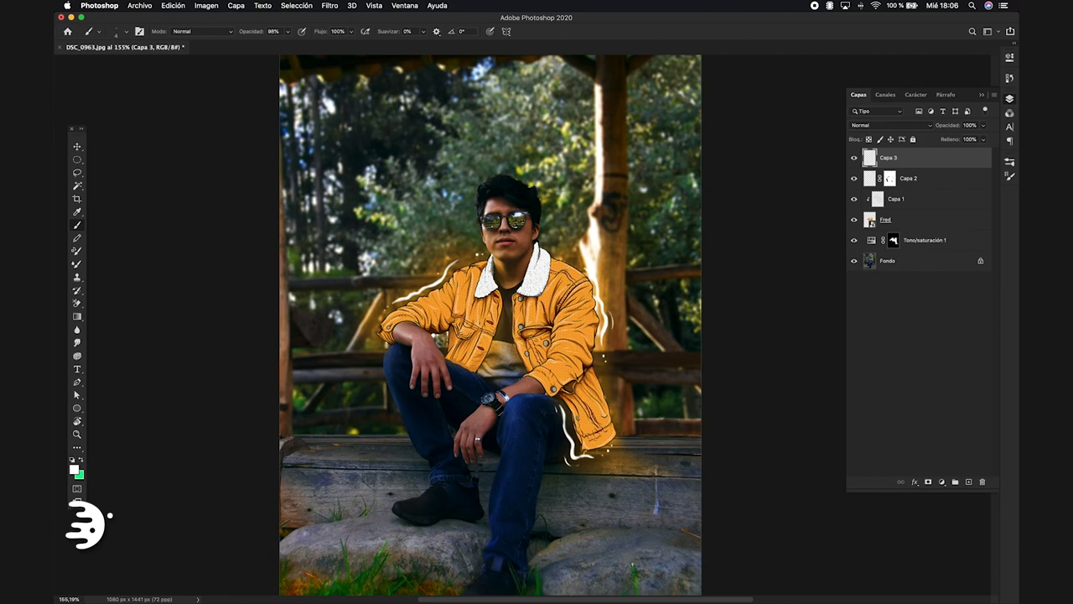
Paint two orange squiggles near the knee
scroll(524, 330, up, 5)
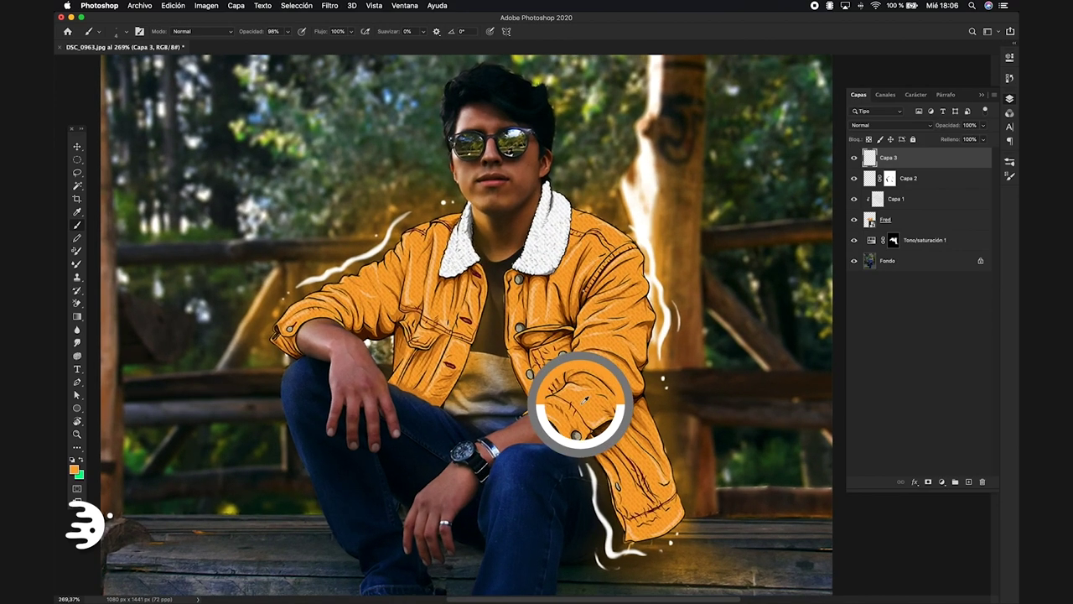
scroll(436, 394, up, 3)
drag(432, 409, 461, 436)
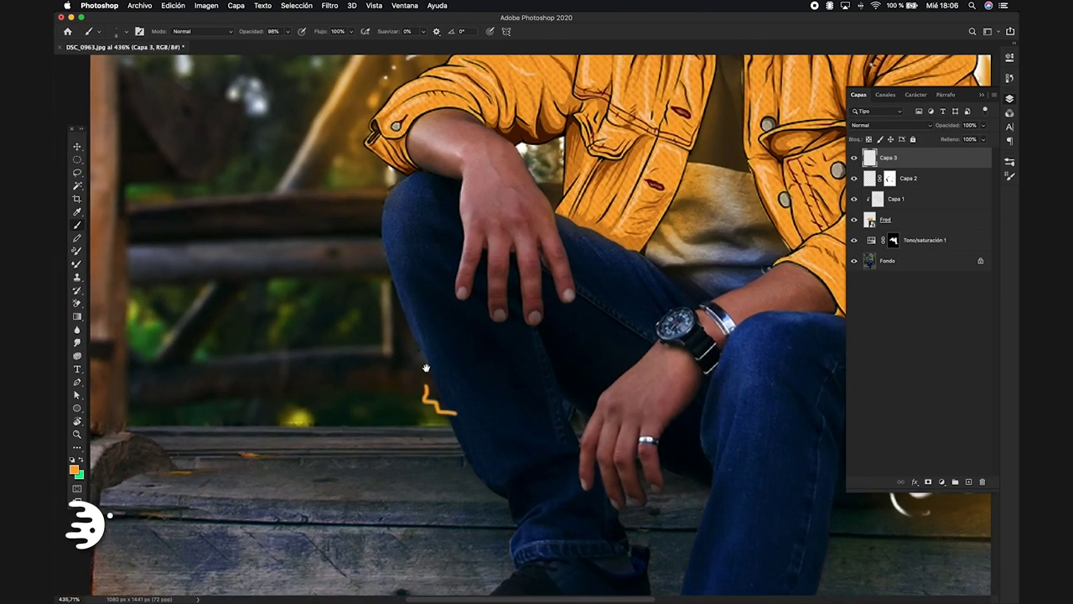
drag(390, 268, 407, 296)
Add orange zigzags along the lower jeans
drag(388, 244, 94, 496)
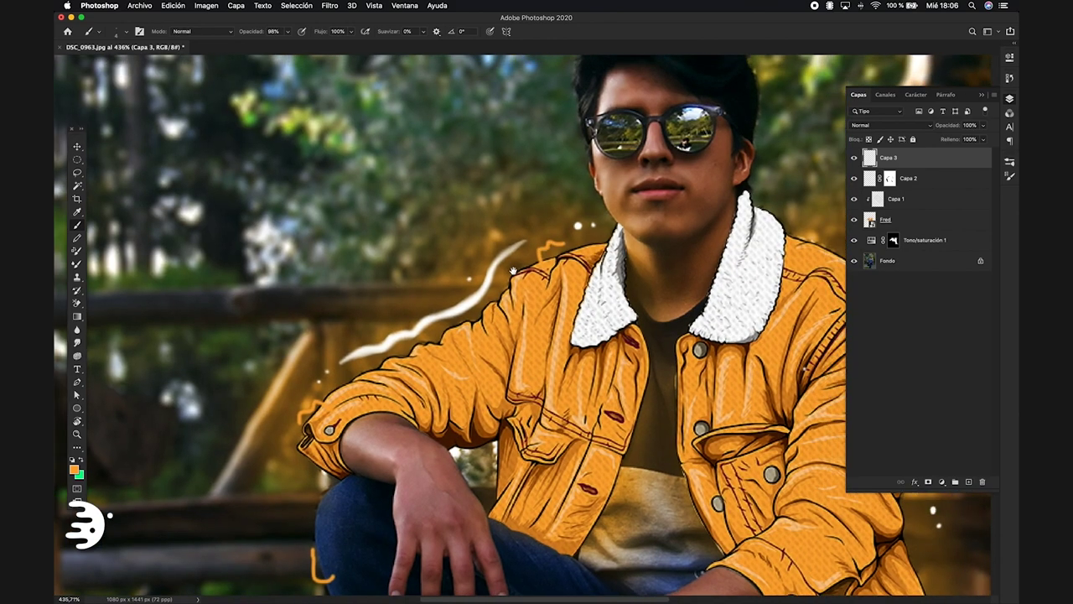
scroll(613, 492, down, 10)
scroll(613, 492, right, 4)
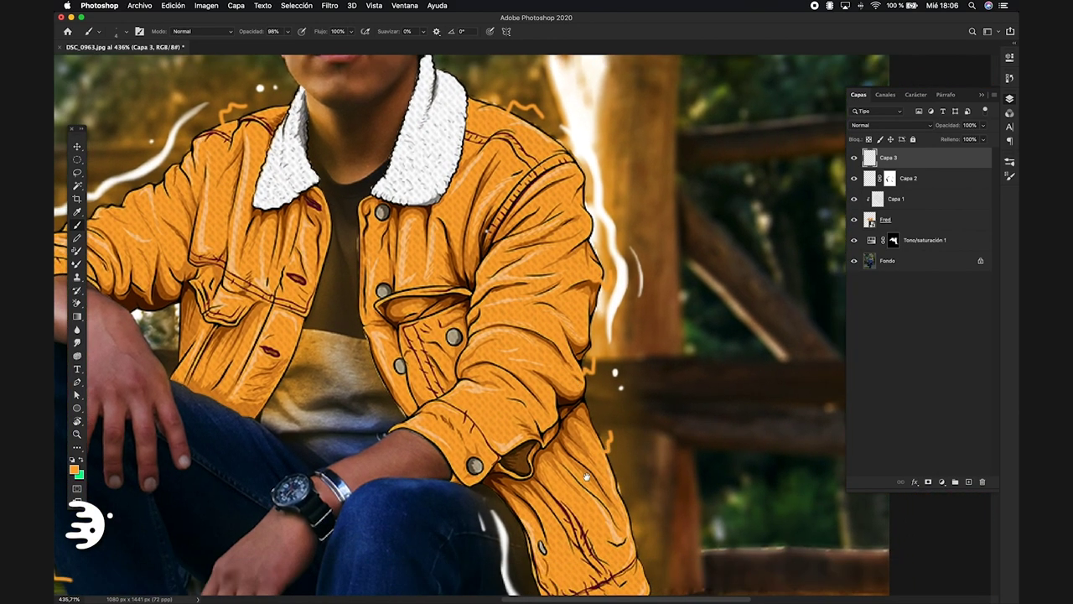
scroll(613, 492, down, 3)
scroll(613, 492, down, 3)
scroll(613, 492, down, 3)
scroll(613, 492, left, 2)
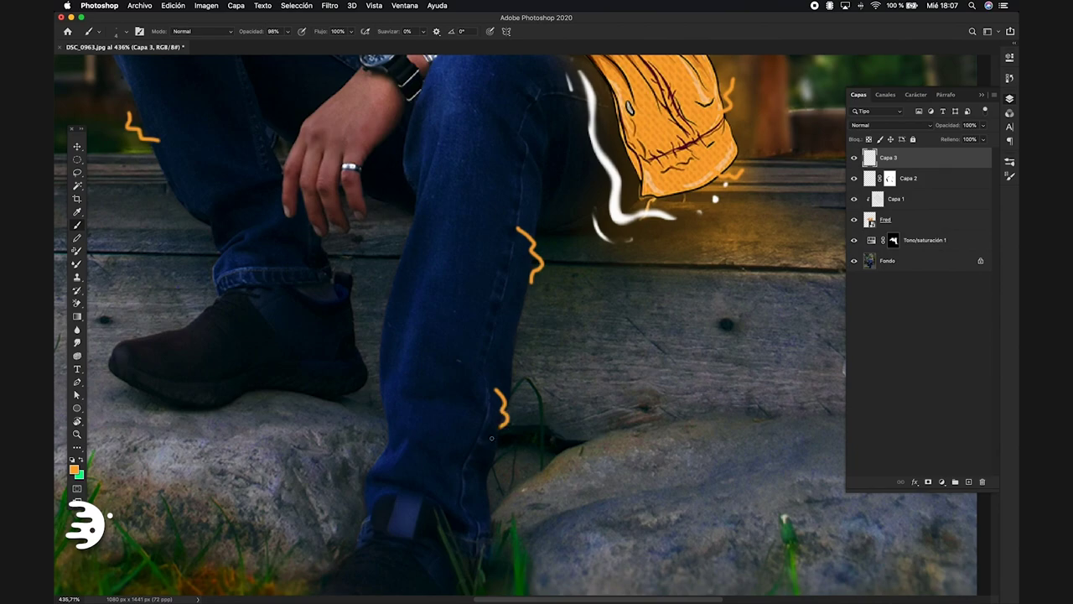
mouse_move(387, 299)
mouse_down()
mouse_move(462, 375)
mouse_move(531, 302)
mouse_up()
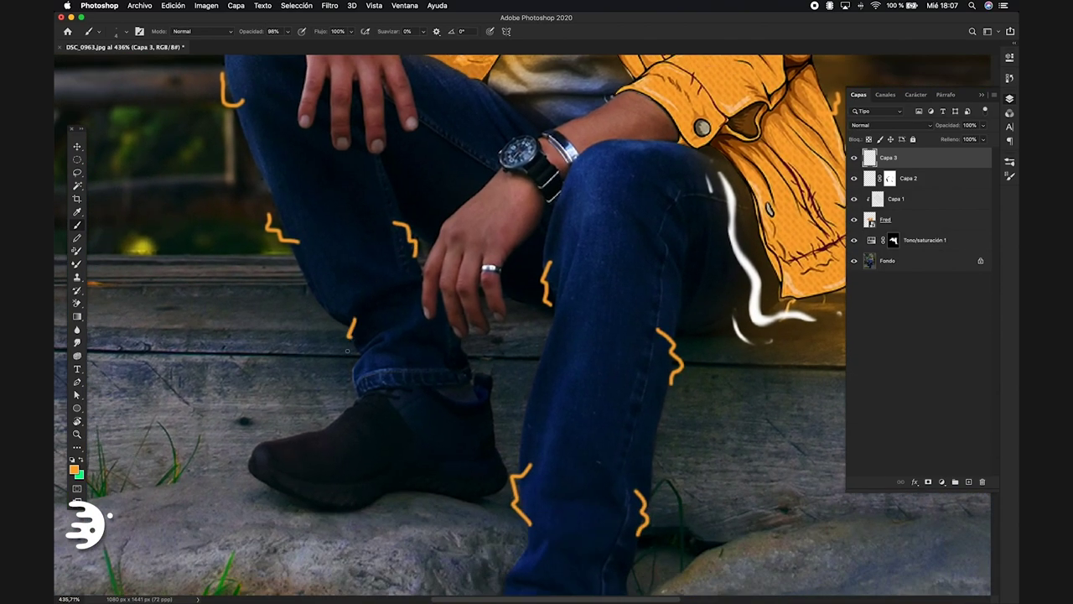
Pan around the jacket and jeans to review the orange zigzags
scroll(531, 302, up, 10)
scroll(531, 302, up, 10)
scroll(532, 302, down, 2)
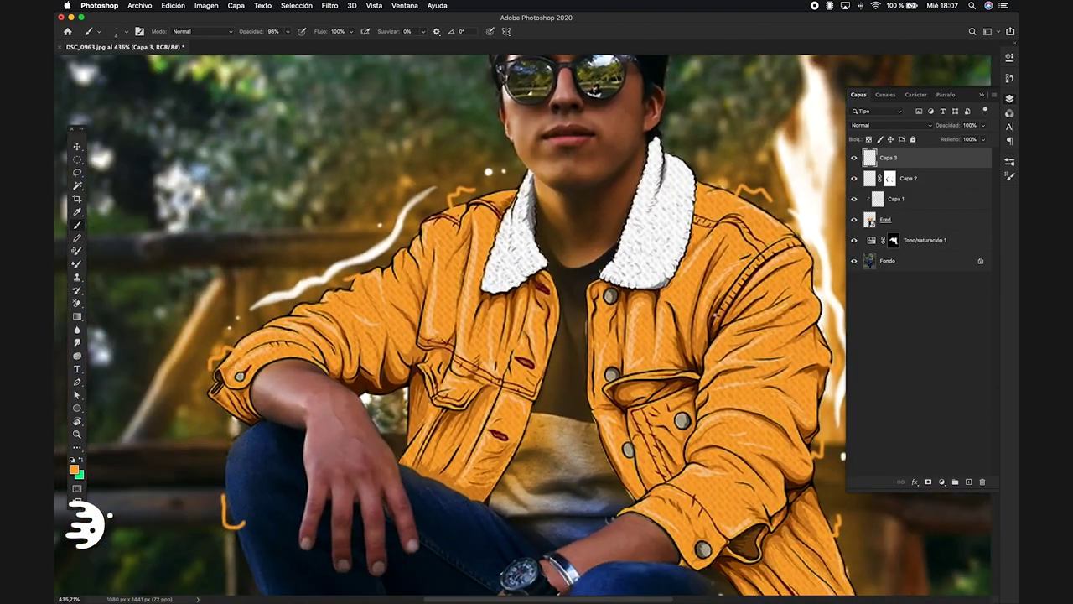
scroll(532, 302, down, 4)
scroll(605, 225, down, 2)
scroll(605, 224, right, 4)
scroll(605, 225, down, 3)
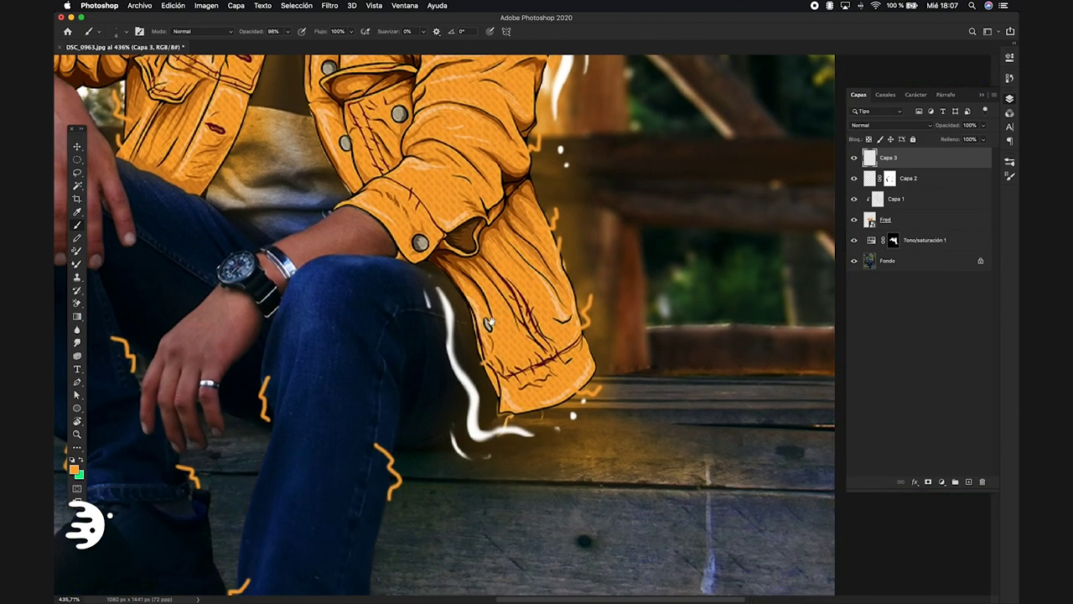
scroll(605, 225, left, 9)
scroll(605, 225, up, 5)
scroll(665, 292, up, 3)
scroll(664, 291, up, 3)
scroll(665, 291, right, 4)
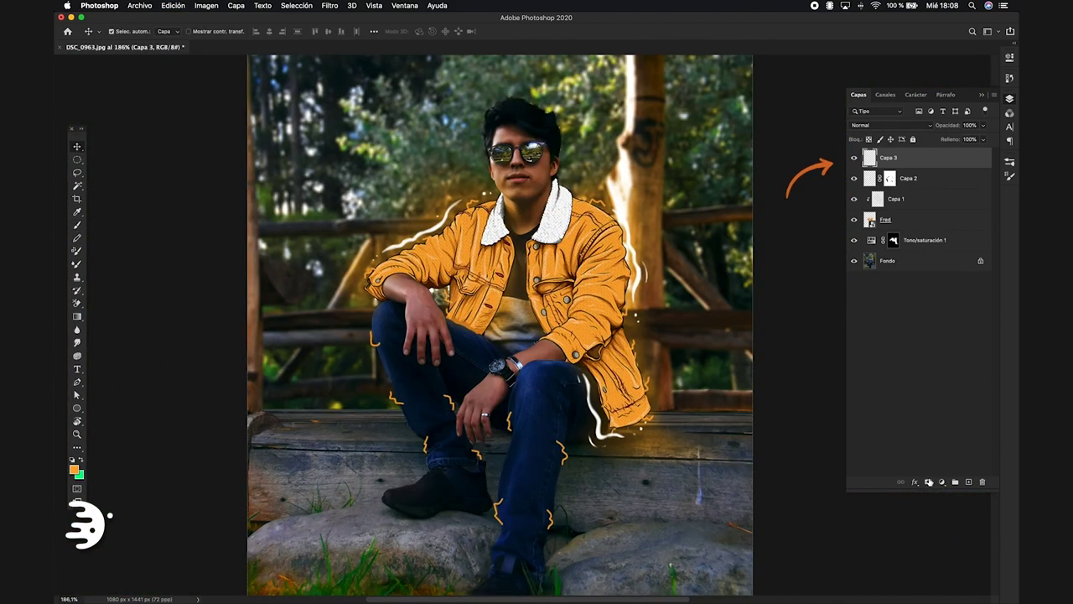
Add a layer mask to Capa 3 and select the brush
click(928, 483)
key(b)
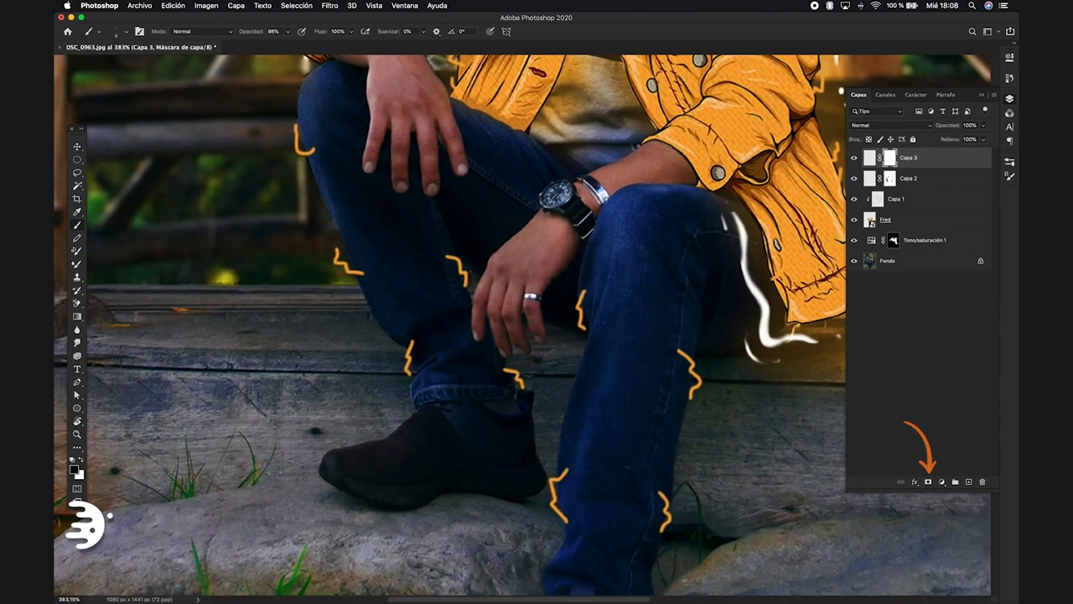
scroll(413, 259, up, 3)
scroll(414, 259, up, 3)
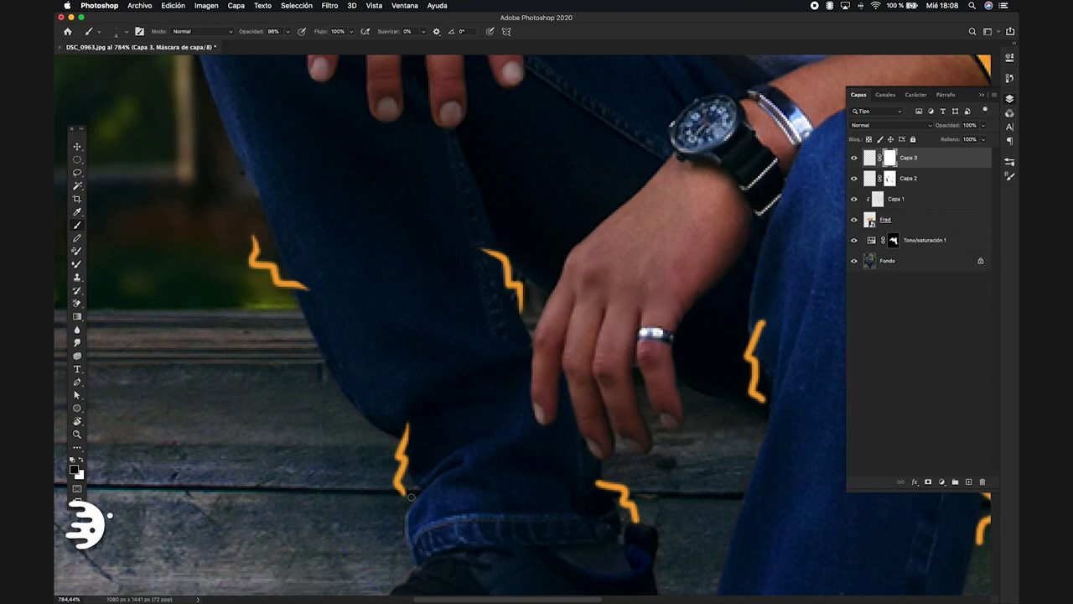
key(super+Tab)
scroll(768, 328, right, 10)
scroll(768, 329, right, 2)
scroll(768, 329, right, 4)
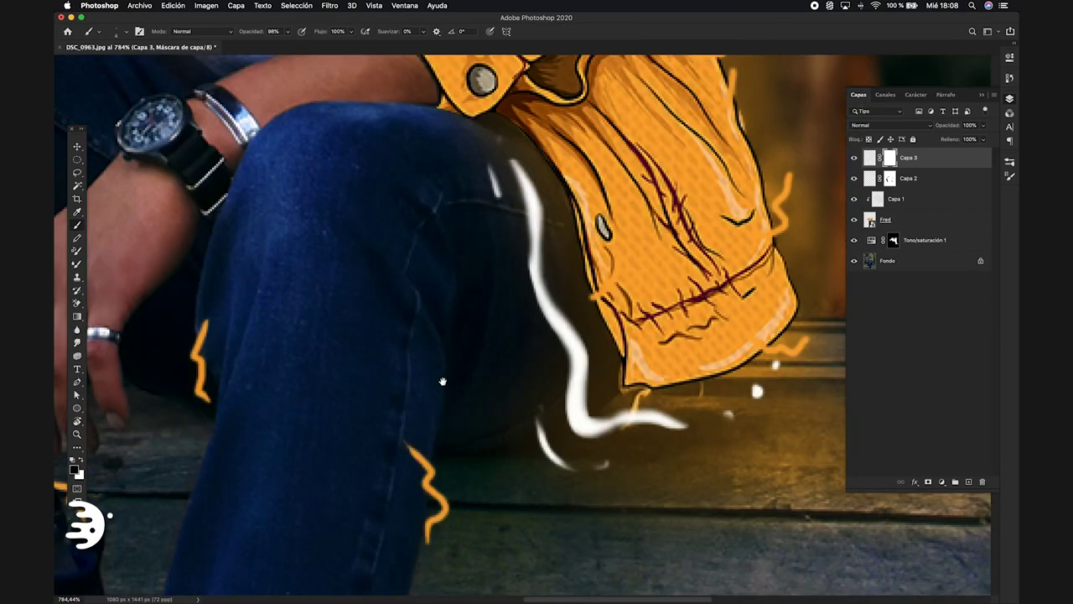
scroll(768, 329, right, 3)
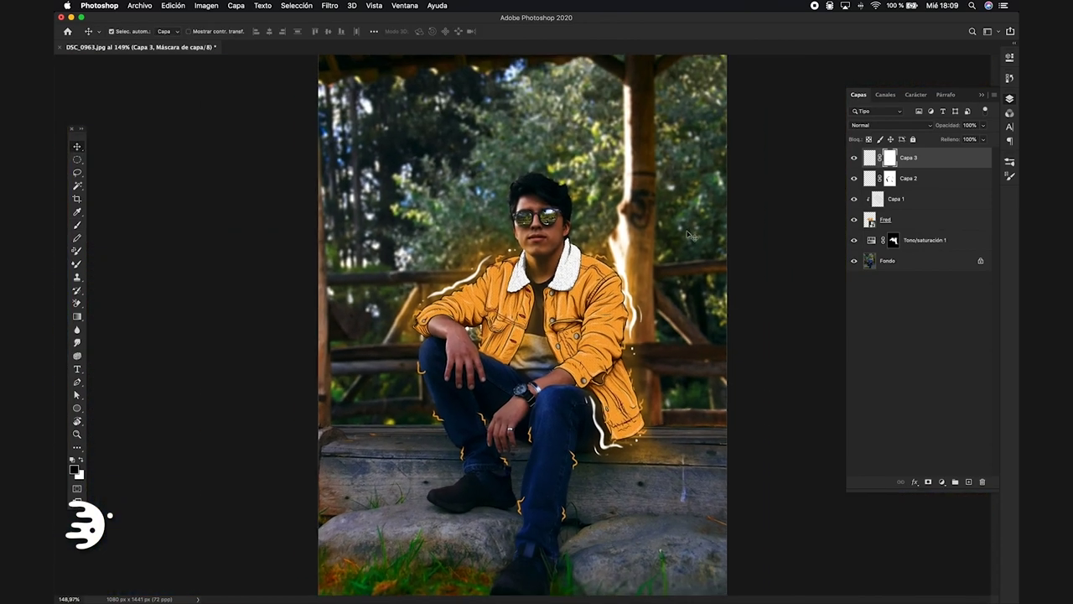
Set Capa 3's blend mode to Sobreexpos. lineal (Añadir)
click(890, 125)
key(Down)
key(Down)
key(Down)
key(Down)
key(Down)
key(Down)
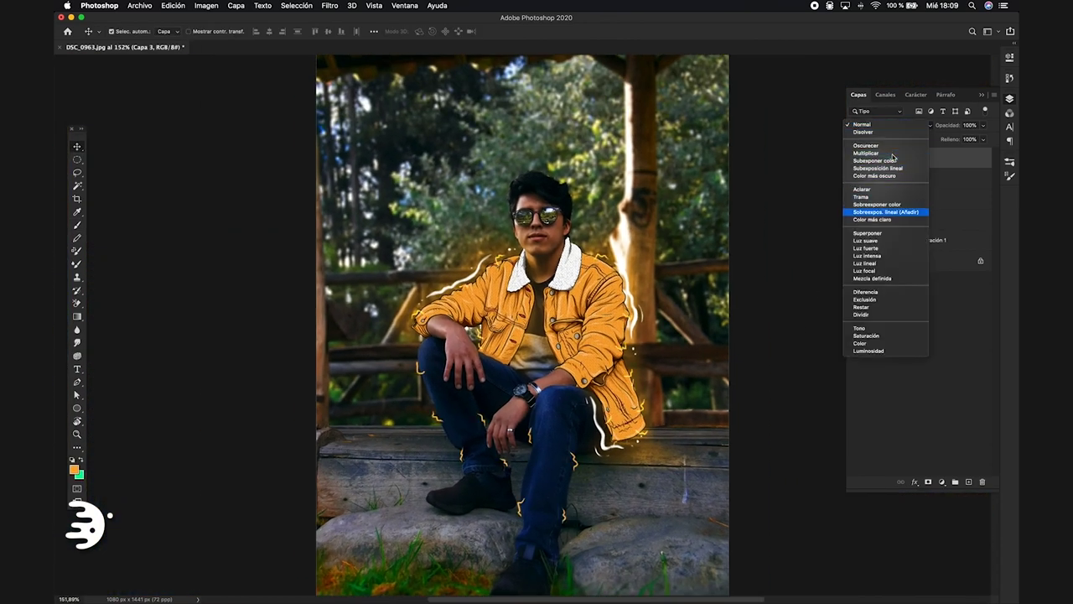
key(Down)
key(Down)
key(Down)
key(Down)
key(Down)
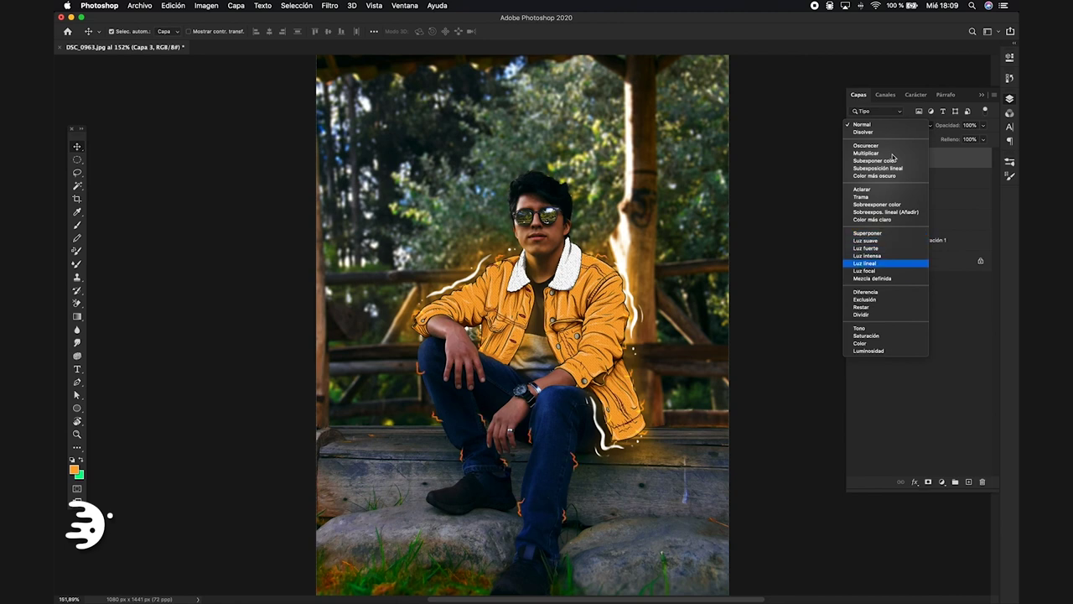
key(Down)
key(Down)
key(Down)
key(Down)
key(Down)
key(Down)
key(Down)
key(Down)
key(Down)
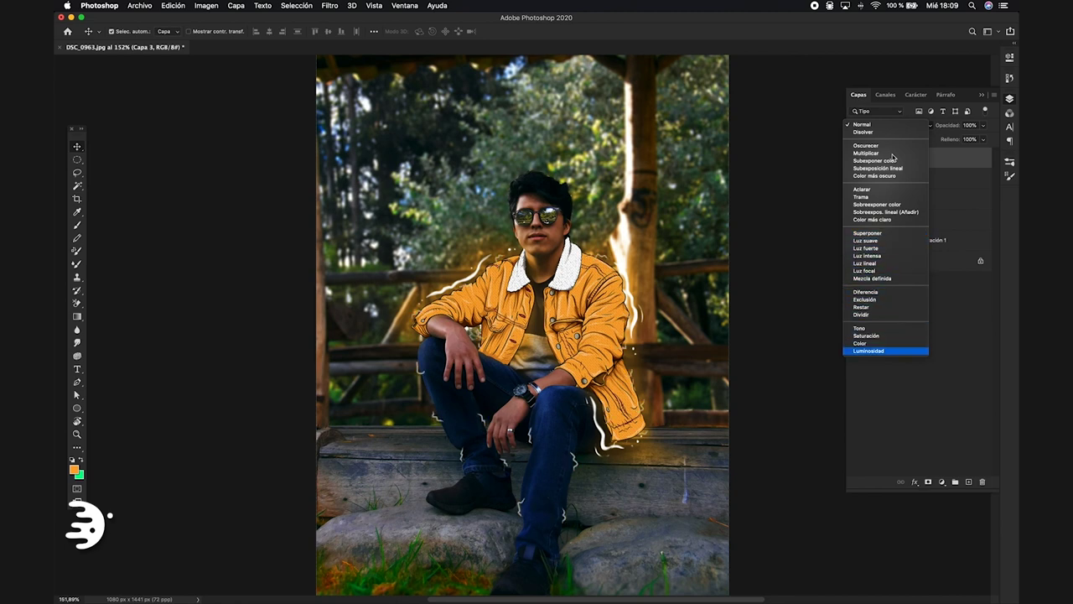
key(Escape)
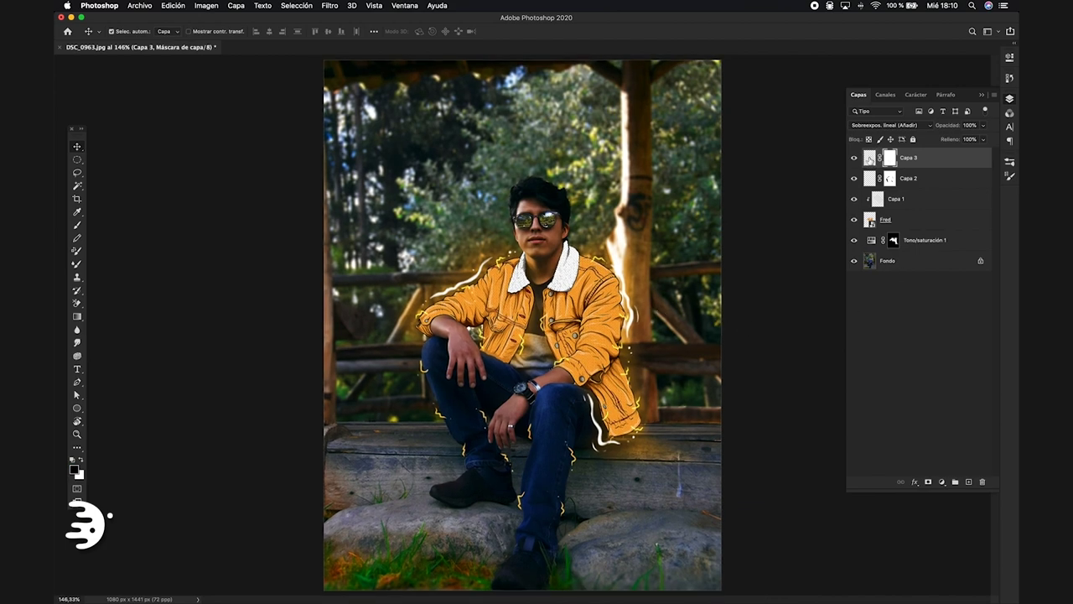
Give Capa 3 an orange Resplandor exterior style (Aclarar, 30%, 18 px)
double_click(933, 168)
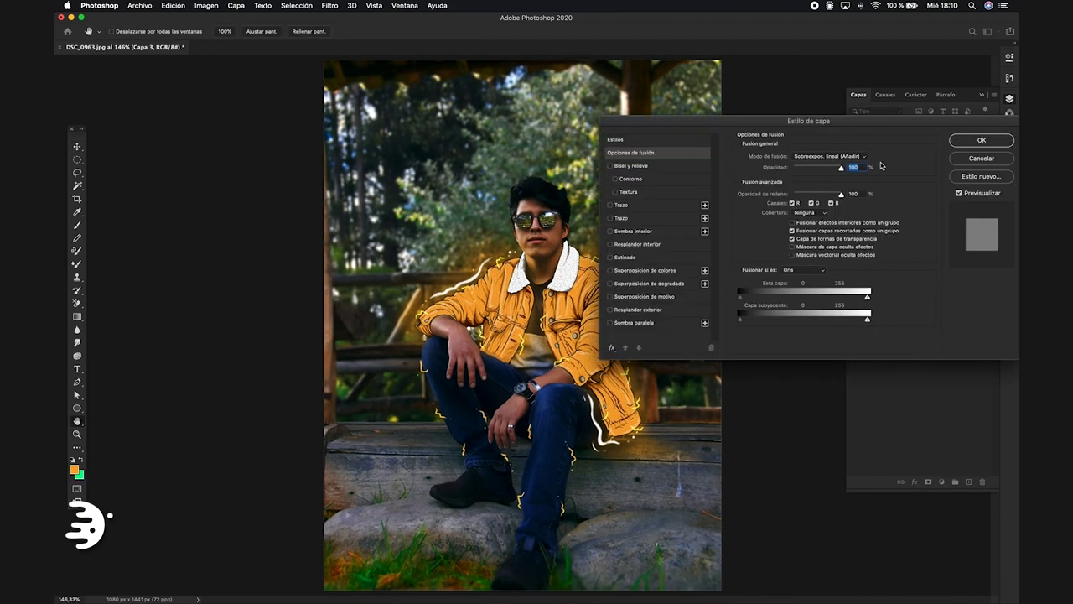
click(611, 310)
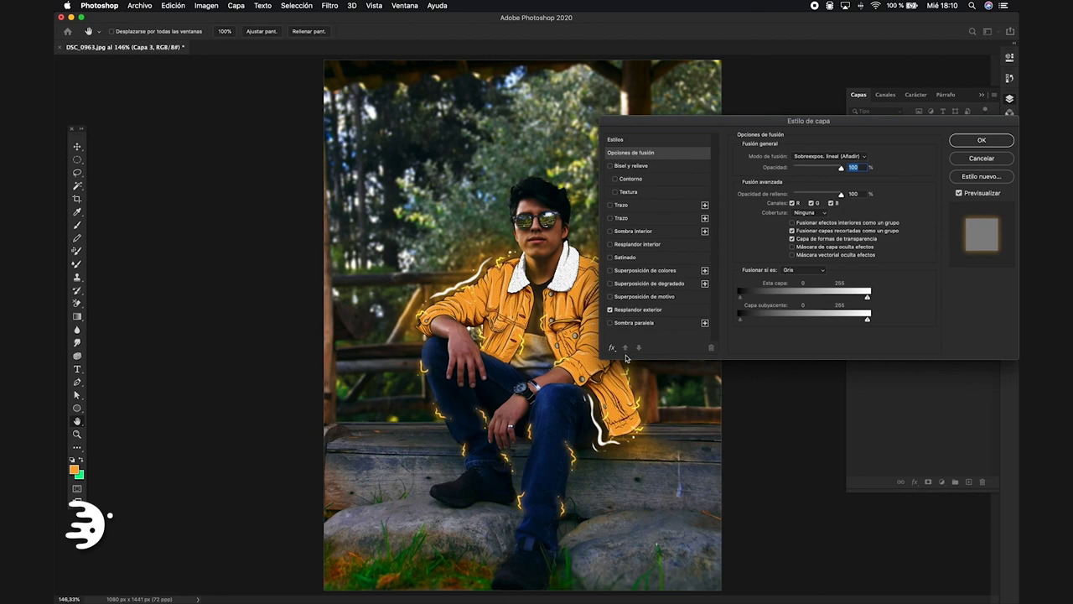
click(645, 310)
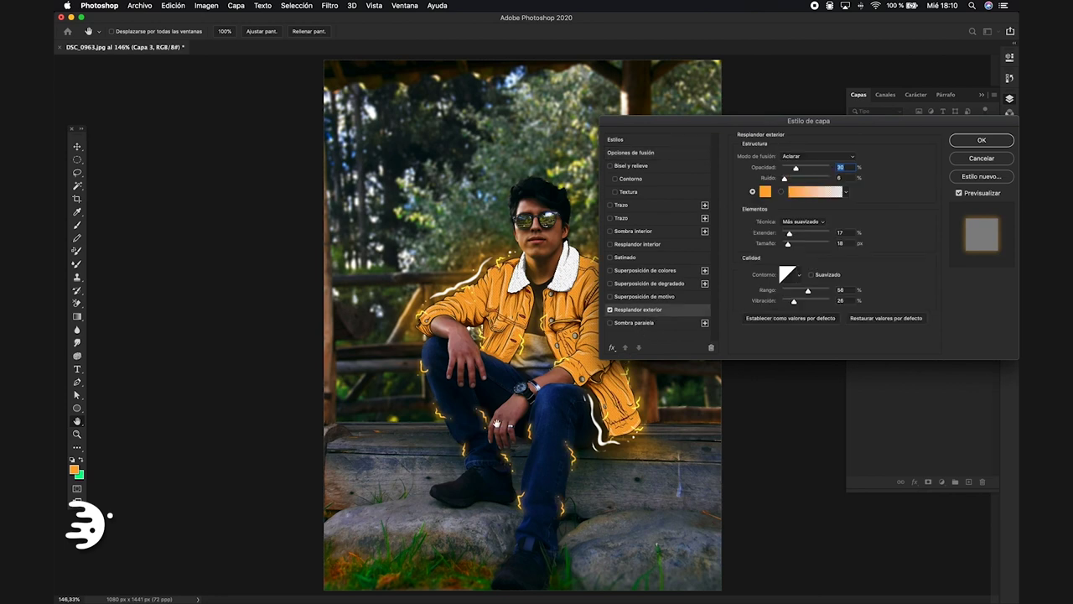
drag(650, 124, 718, 187)
click(836, 251)
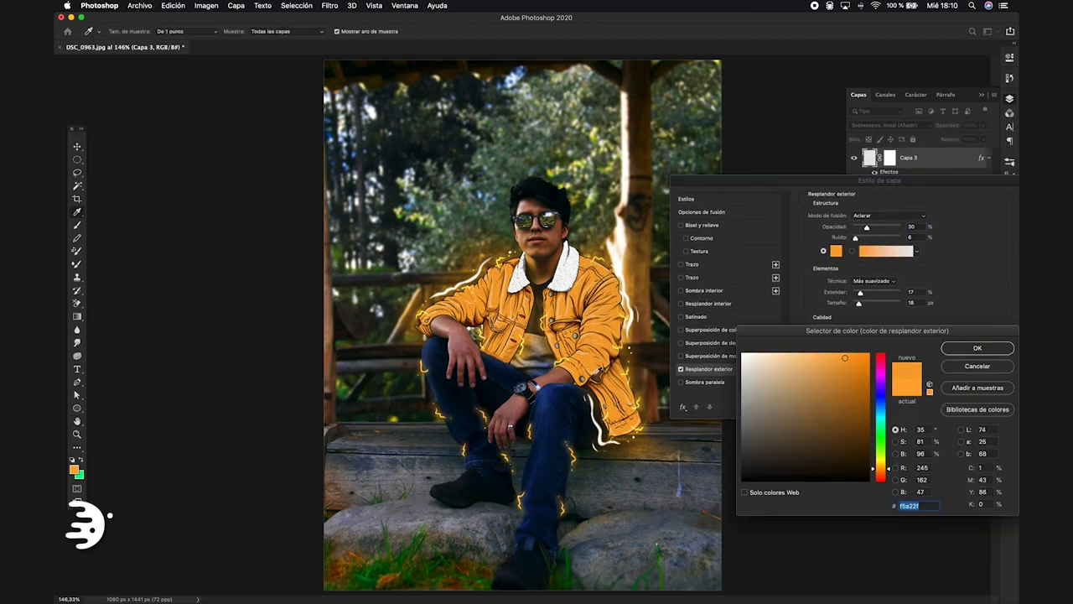
click(951, 349)
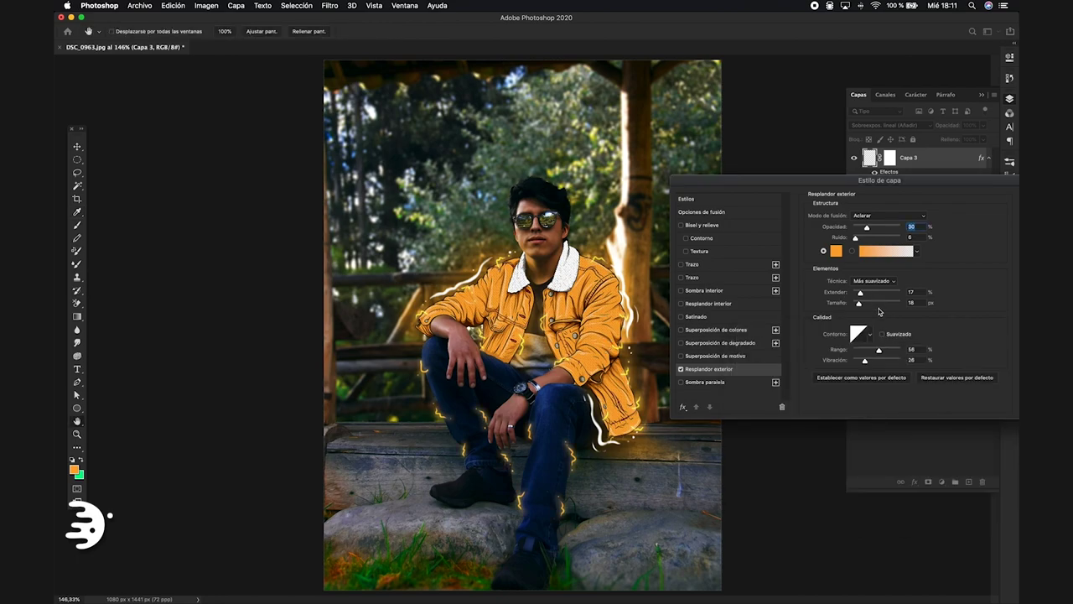
key(Return)
key(b)
scroll(537, 302, up, 5)
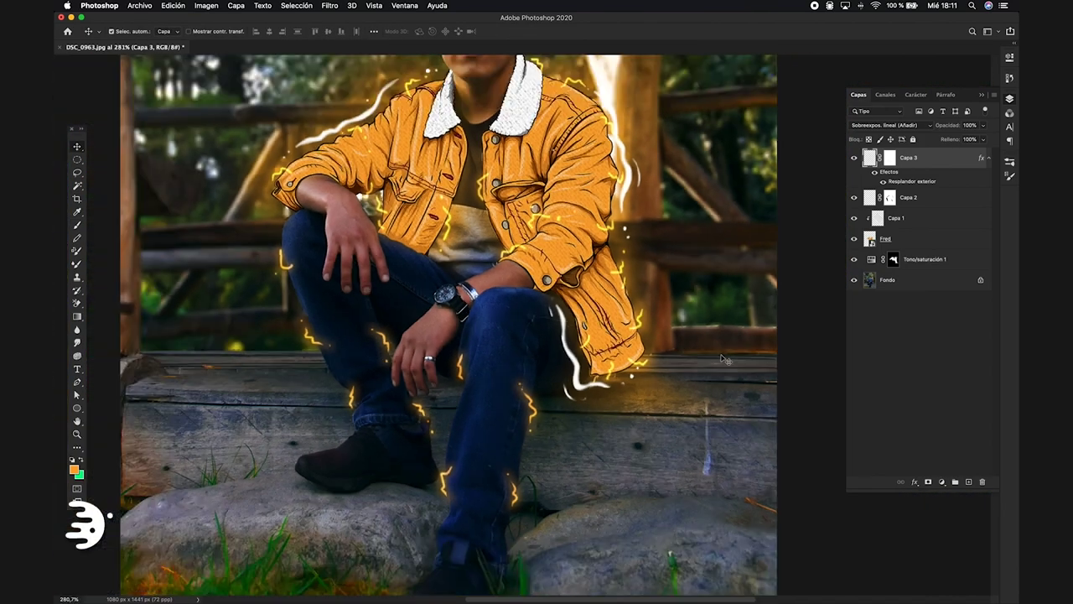
Pick a soft round brush and paint orange spark particles on Capa 4
scroll(723, 359, down, 5)
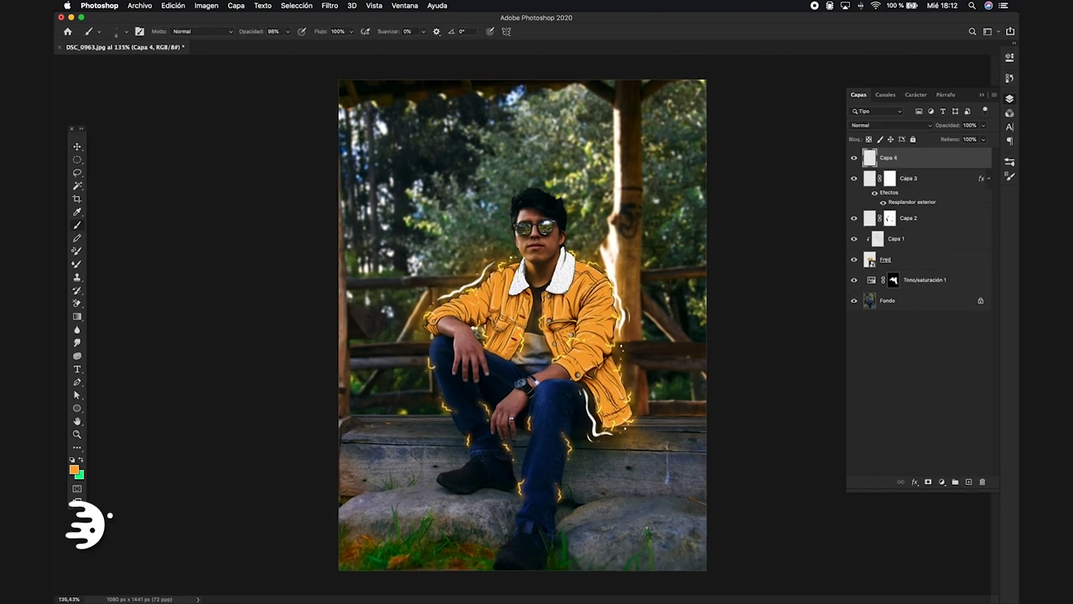
scroll(524, 327, up, 2)
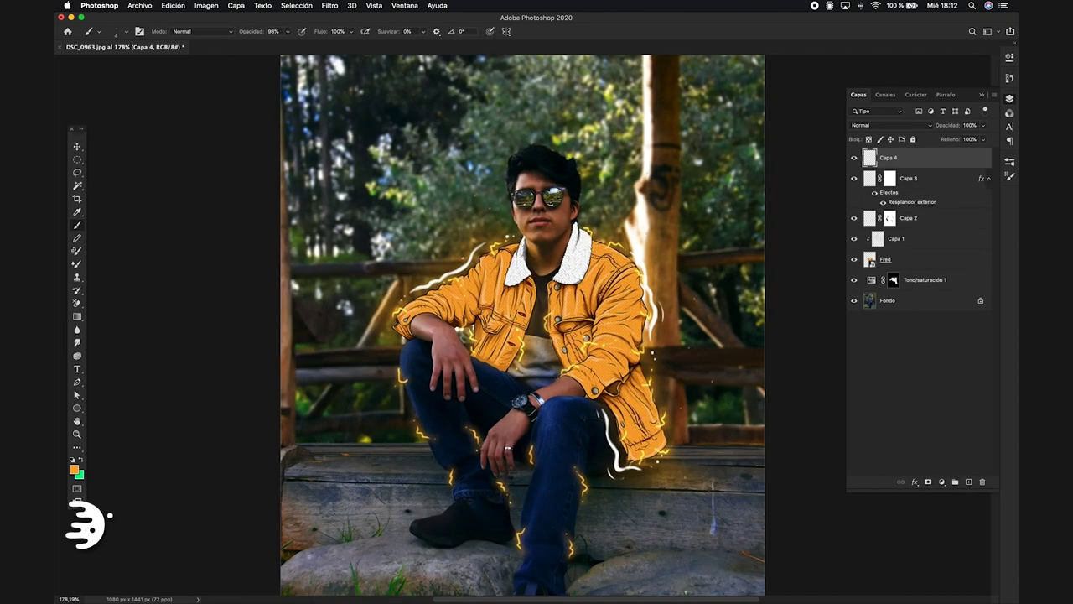
scroll(524, 326, up, 2)
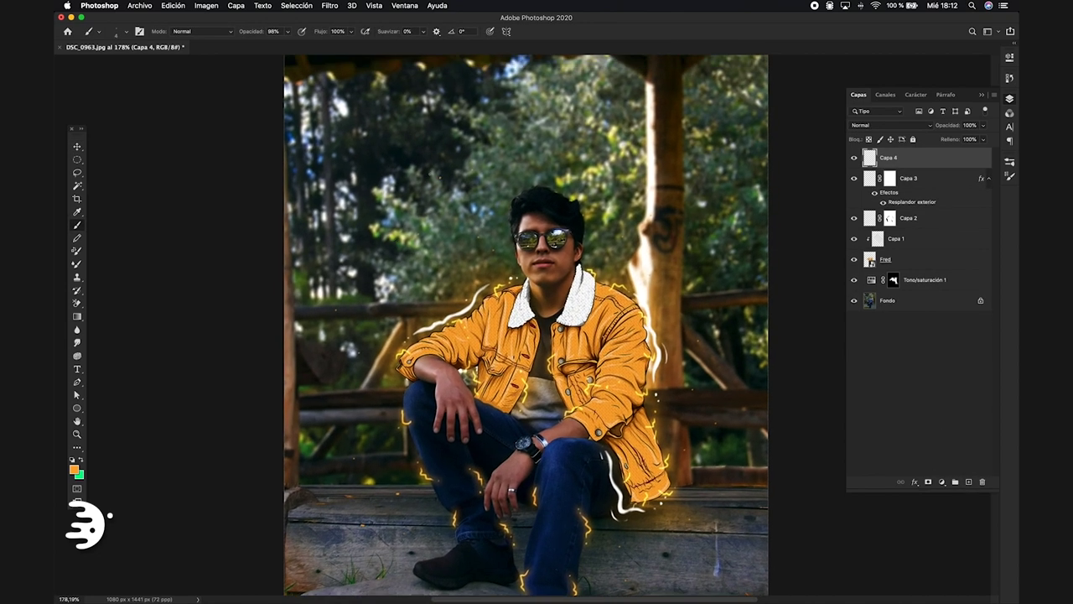
right_click(420, 188)
click(412, 166)
scroll(628, 467, down, 2)
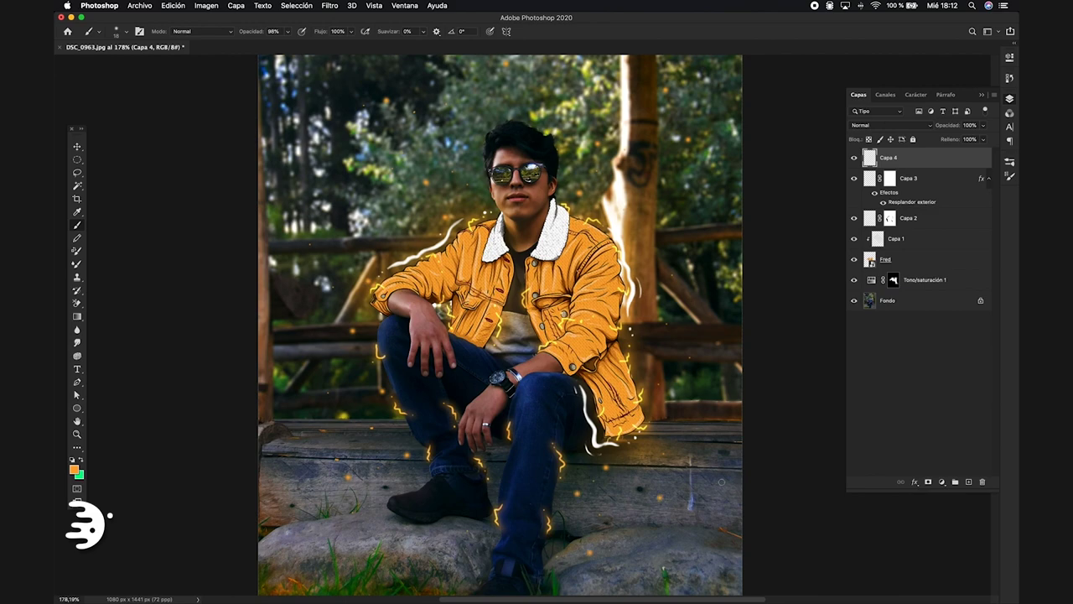
scroll(357, 148, up, 3)
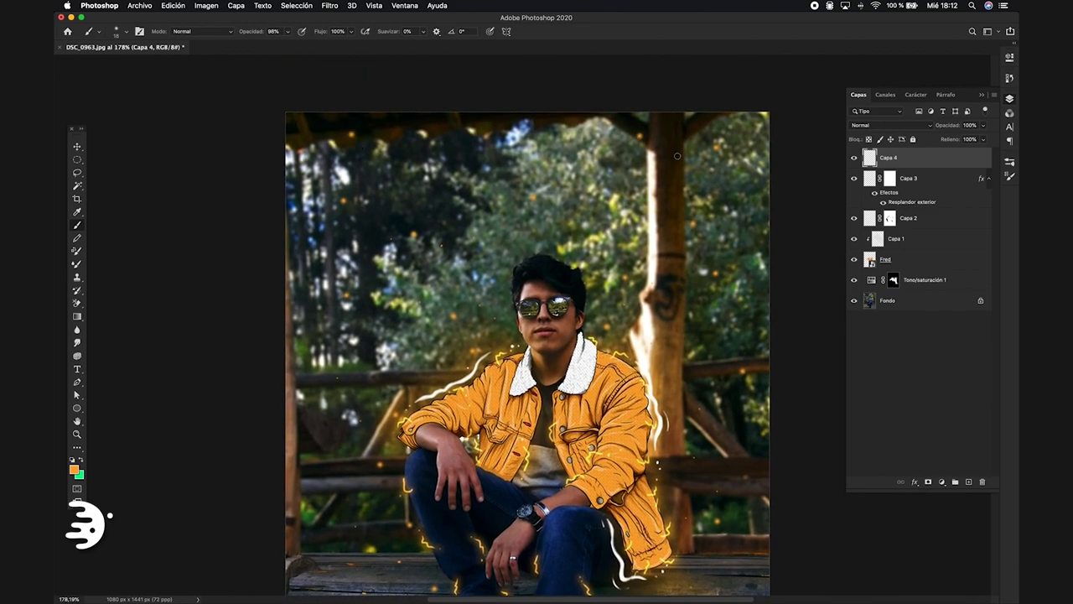
scroll(343, 217, down, 2)
Blend the particle layer as Sobreexpos. lineal (Añadir)
key(v)
scroll(628, 238, down, 2)
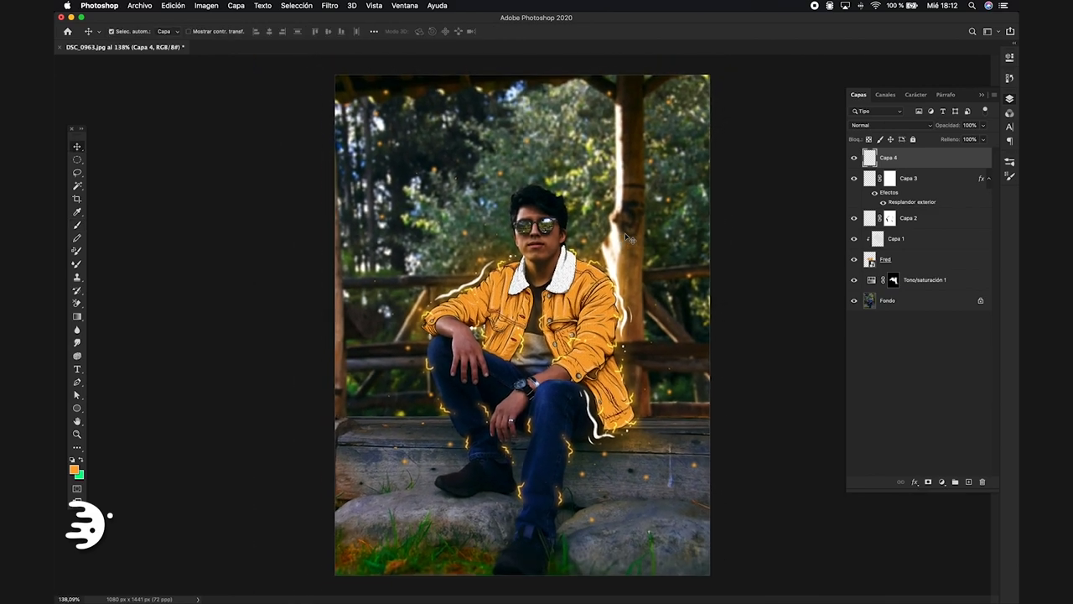
click(886, 125)
key(Down)
key(Down)
key(Down)
key(Down)
key(Down)
key(Down)
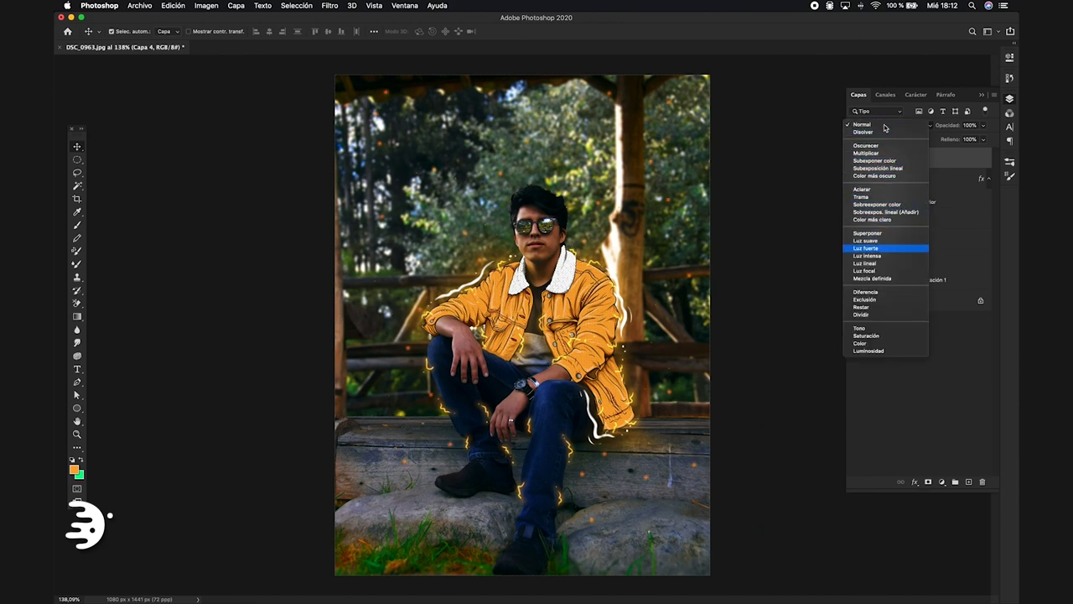
key(Down)
key(Down)
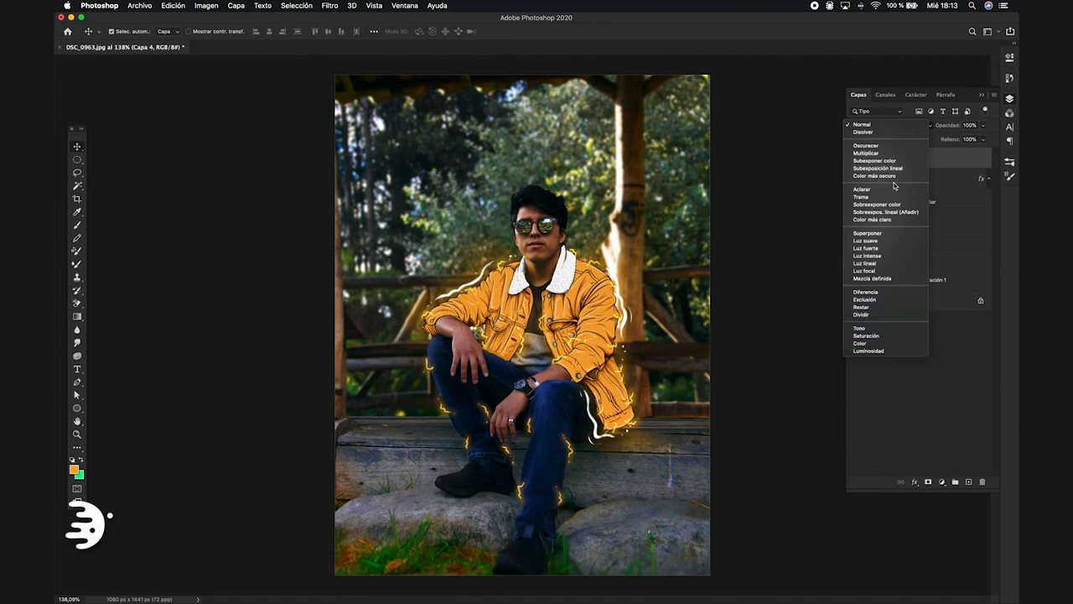
click(887, 212)
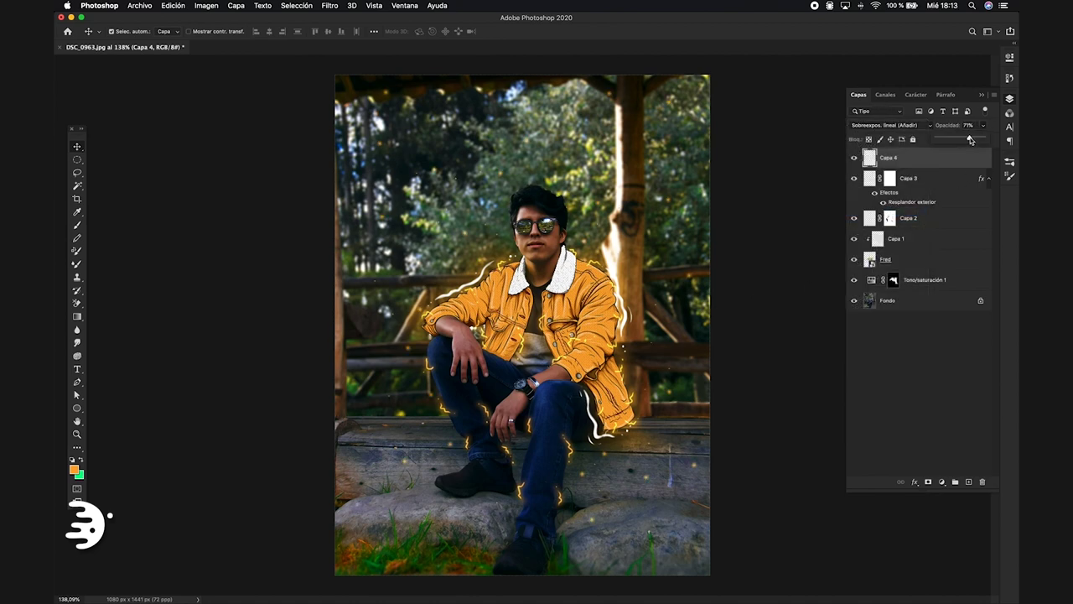
mouse_move(433, 150)
mouse_down()
mouse_move(690, 432)
mouse_move(503, 570)
mouse_up()
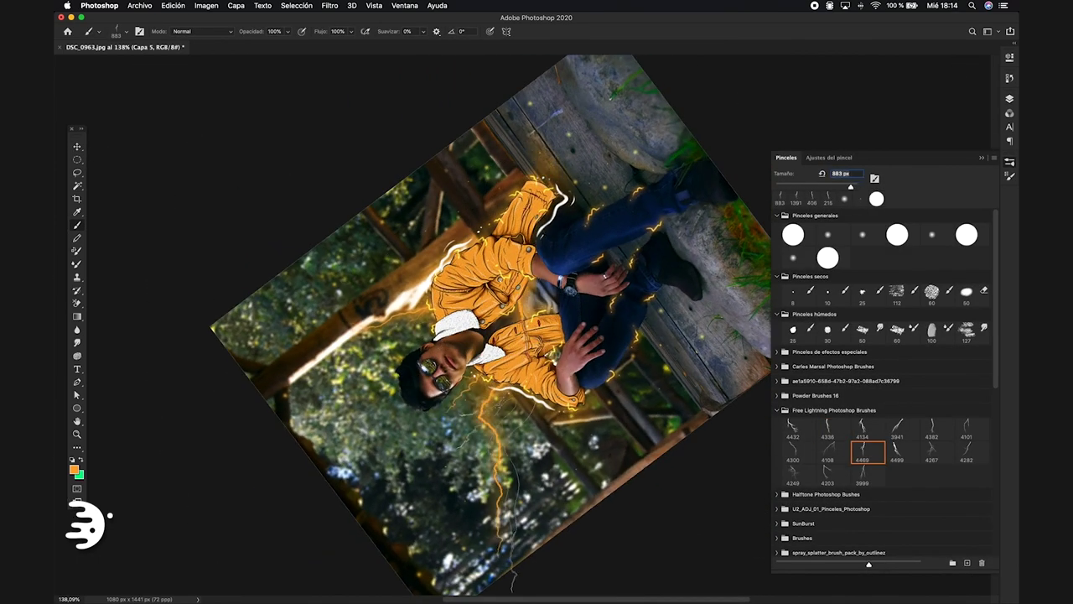
Stamp lightning bolts below the face and beside the jacket's right side
click(516, 461)
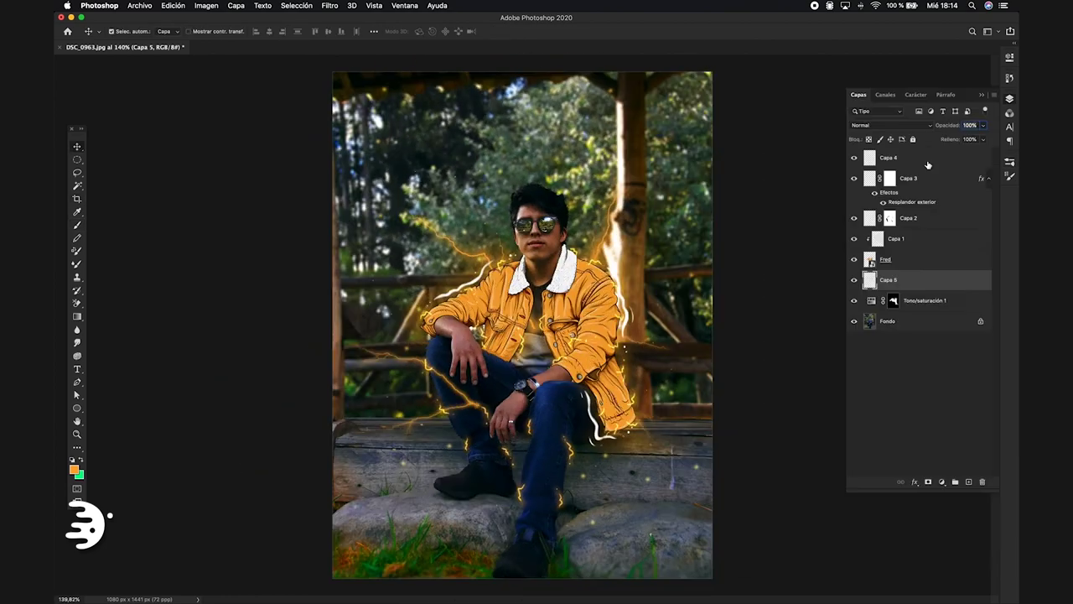
right_click(579, 362)
double_click(625, 479)
click(605, 416)
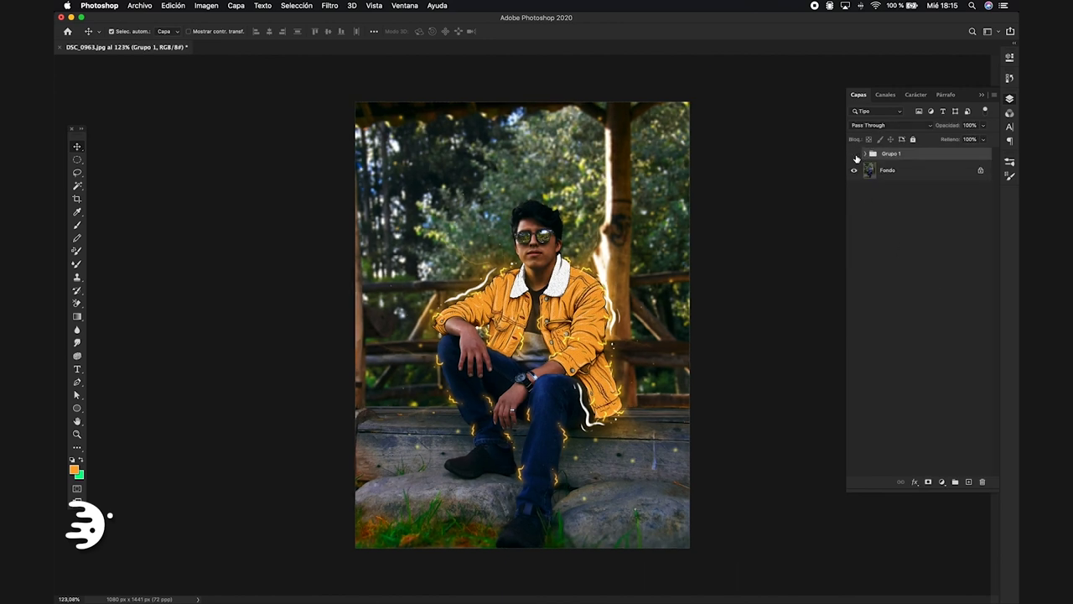
click(856, 155)
key(super+z)
key(super+shift+z)
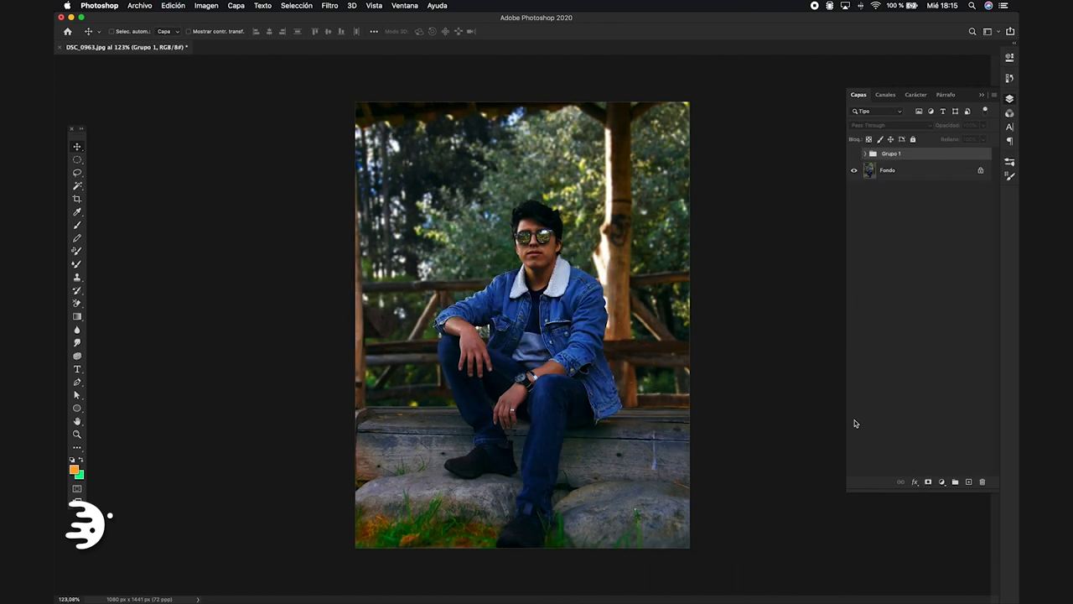
key(super+z)
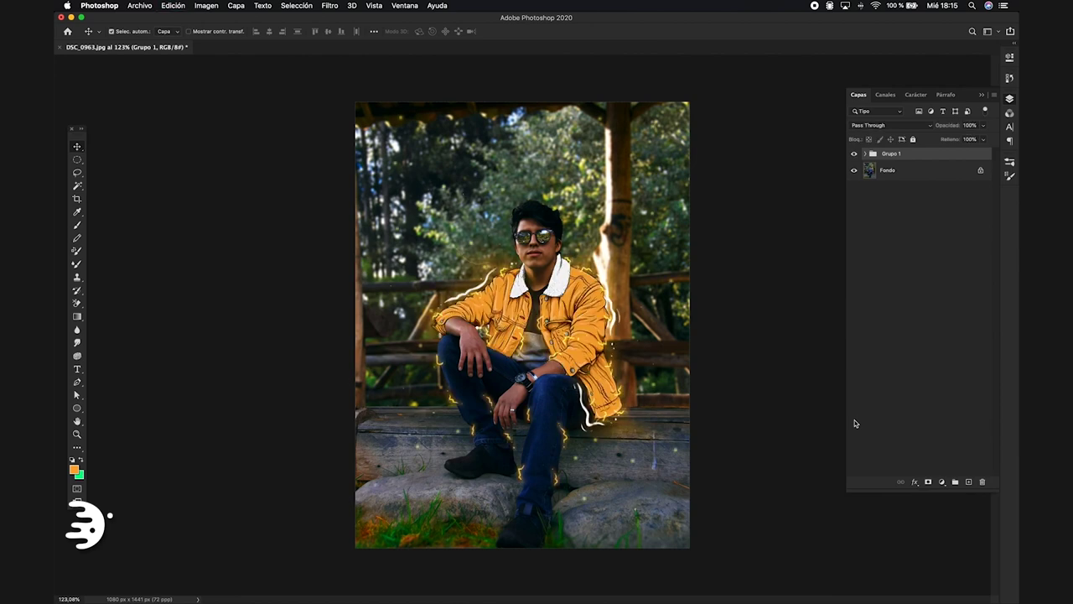